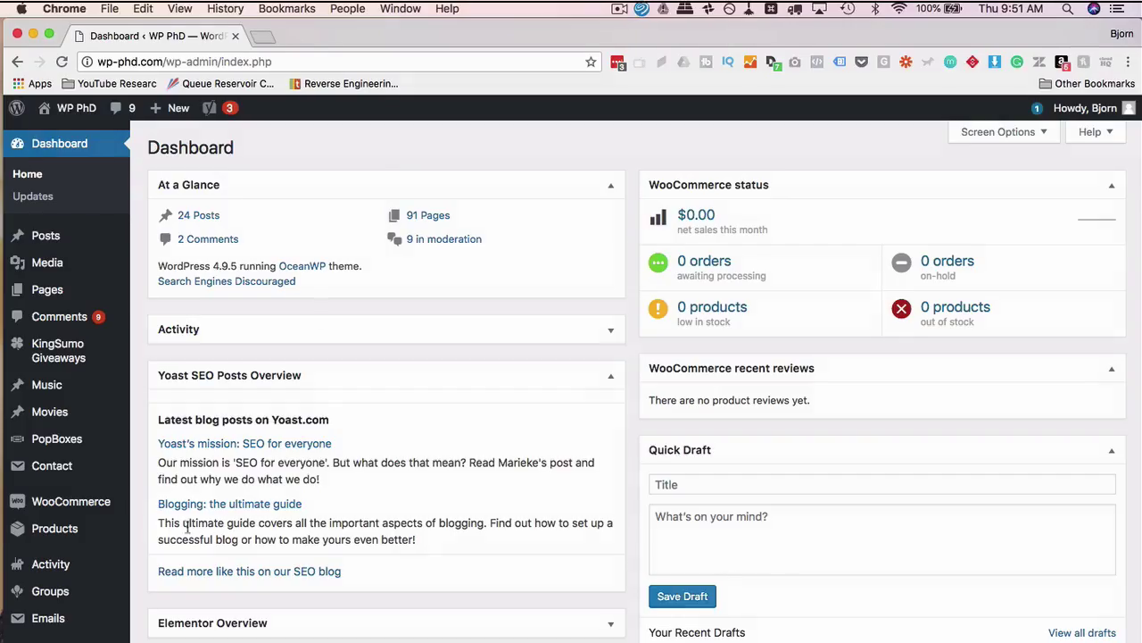
Search Plugins > Add New for 'happyforms' to list HappyForms and Make Builder
{"action": "scroll", "coordinate": [89, 509], "scroll_direction": "down", "scroll_amount": 5}
{"action": "mouse_move", "coordinate": [74, 470]}
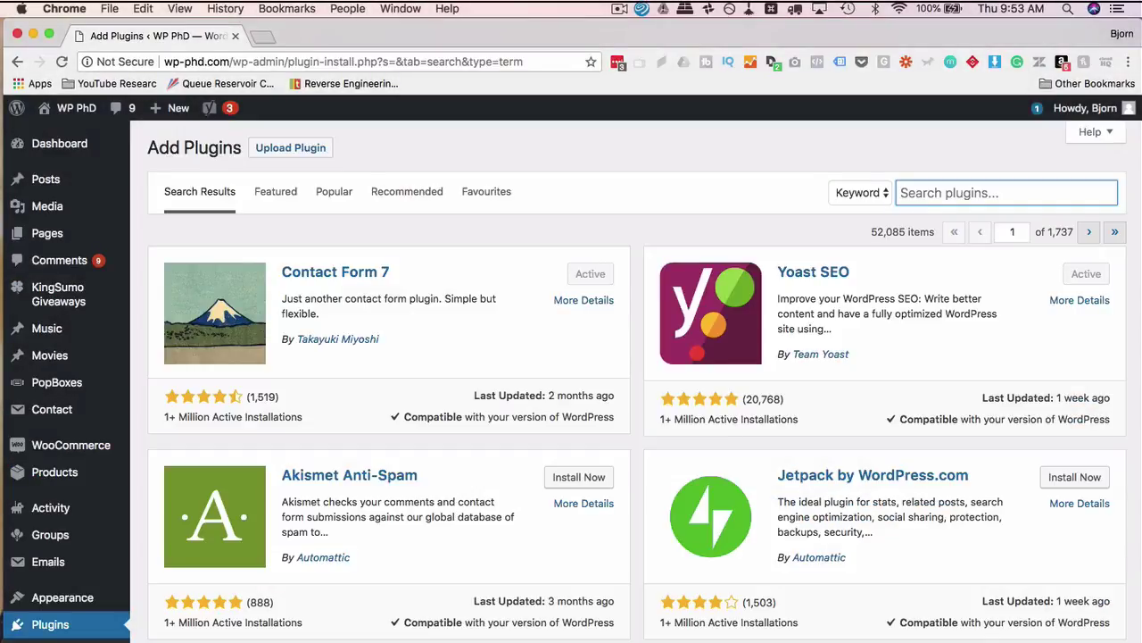
{"action": "type", "text": "happyforms"}
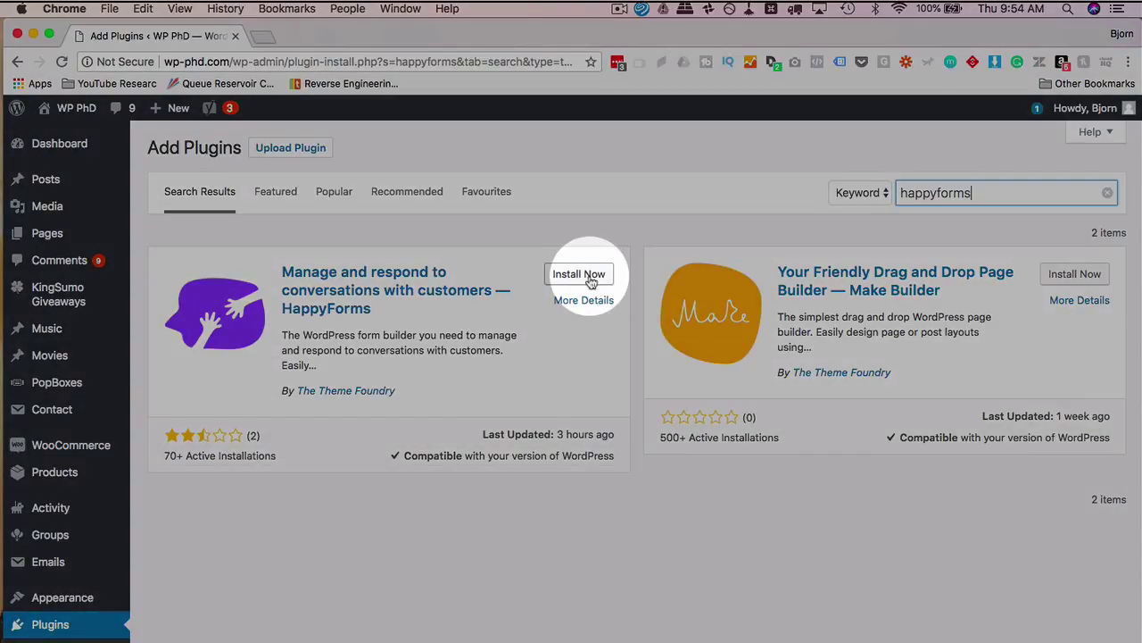
Install and activate the HappyForms plugin, skipping its email setup step
{"action": "left_click", "coordinate": [578, 274]}
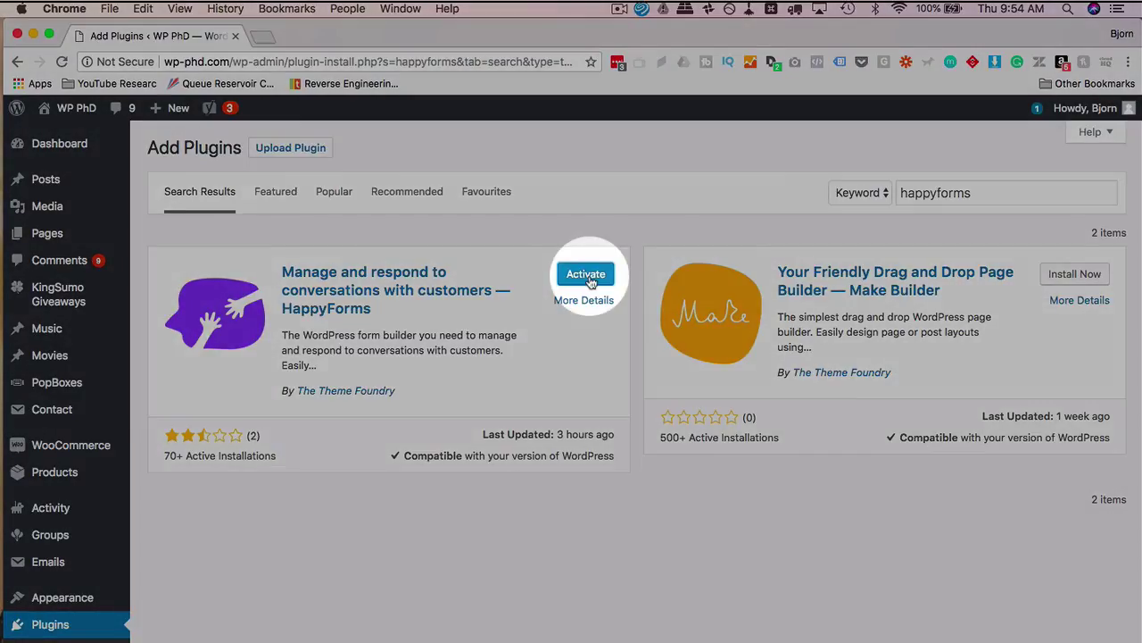
{"action": "left_click", "coordinate": [589, 280]}
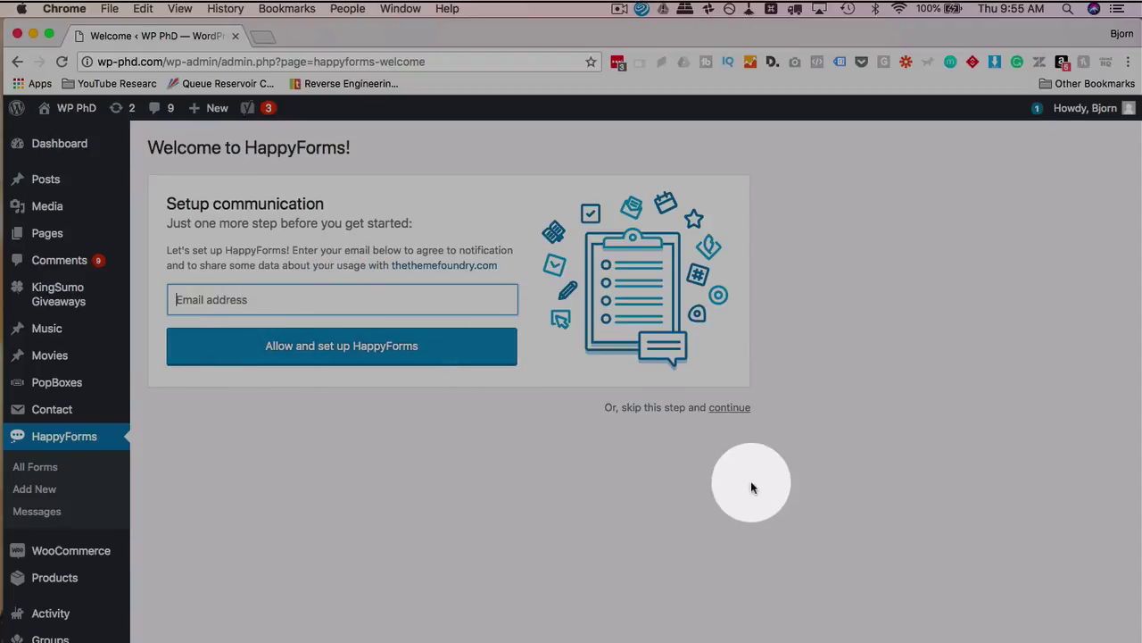
{"action": "left_click", "coordinate": [730, 410]}
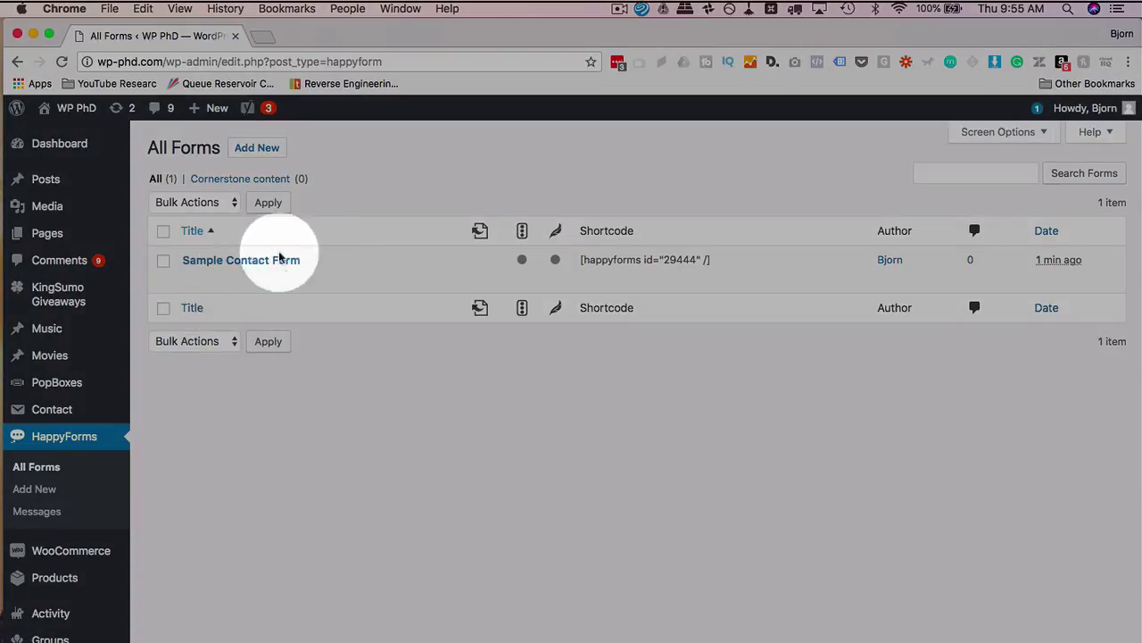
Show All Forms, listing Sample Contact Form with its shortcode
{"action": "scroll", "coordinate": [211, 402], "scroll_direction": "down", "scroll_amount": 2}
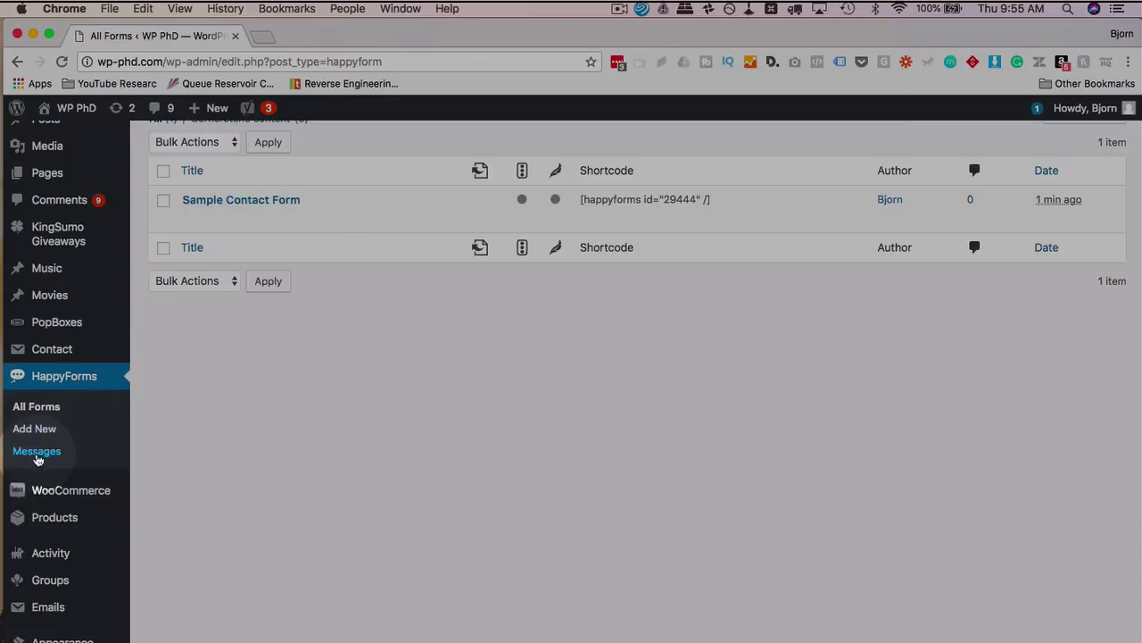
{"action": "left_click", "coordinate": [247, 388]}
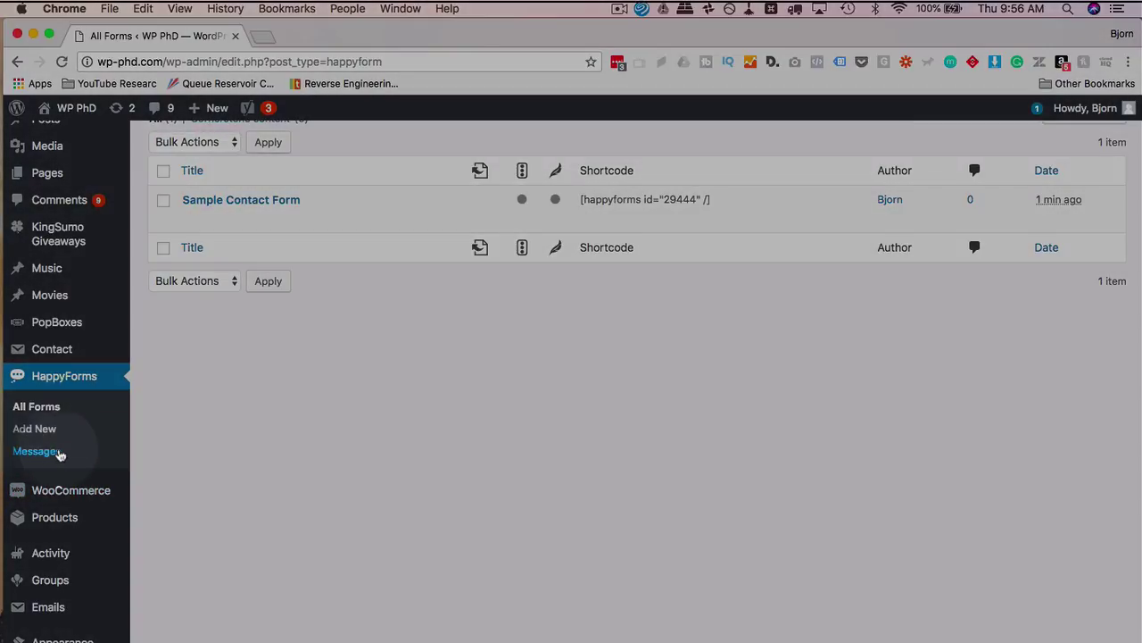
{"action": "left_click", "coordinate": [242, 438]}
{"action": "scroll", "coordinate": [241, 441], "scroll_direction": "up", "scroll_amount": 2}
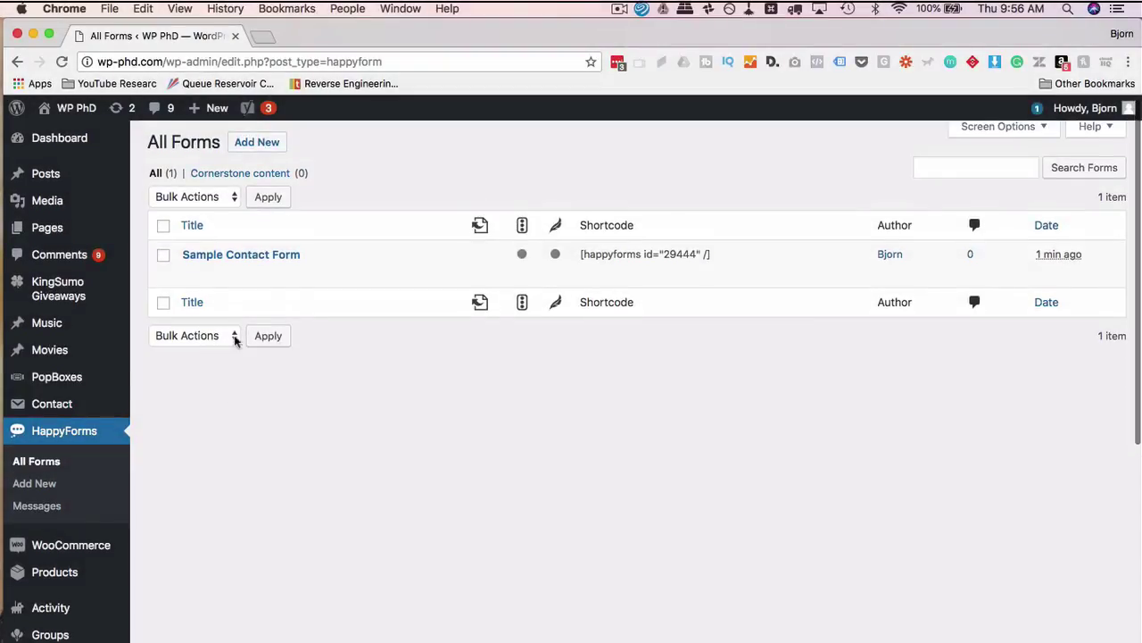
Edit Sample Contact Form and scroll through the builder's available field types
{"action": "mouse_move", "coordinate": [205, 268]}
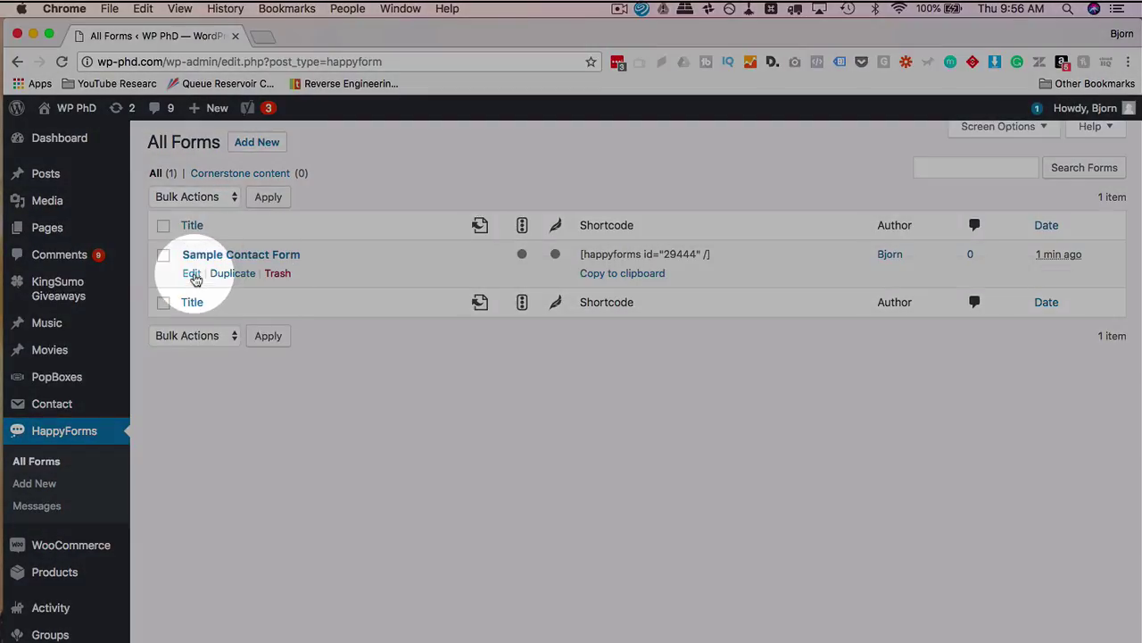
{"action": "left_click", "coordinate": [193, 274]}
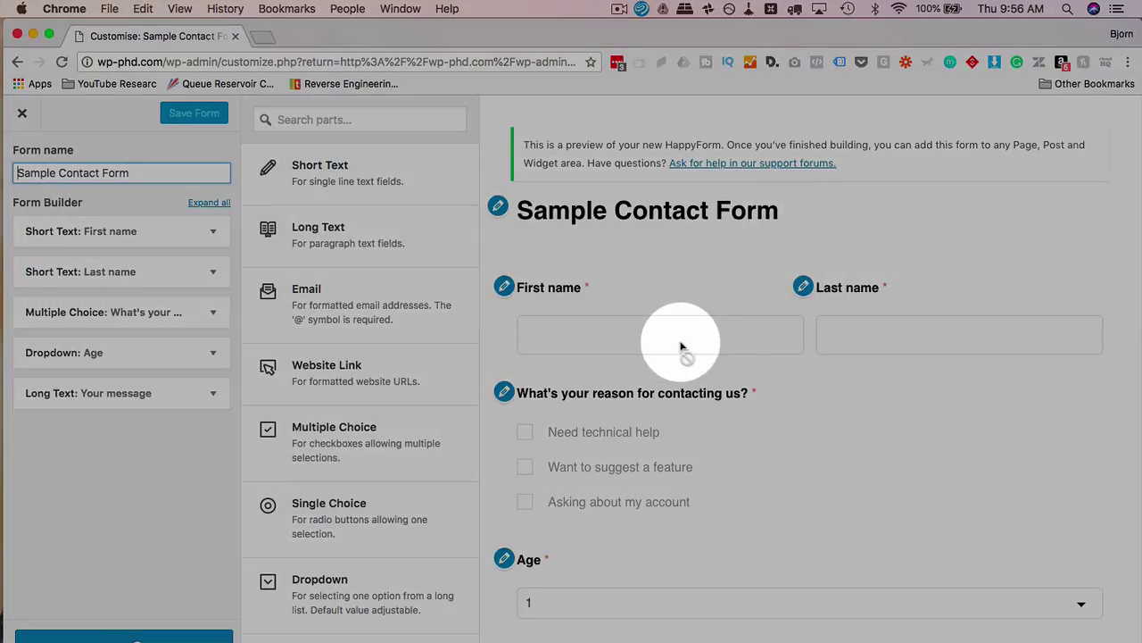
{"action": "scroll", "coordinate": [684, 344], "scroll_direction": "down", "scroll_amount": 5}
{"action": "scroll", "coordinate": [684, 344], "scroll_direction": "up", "scroll_amount": 5}
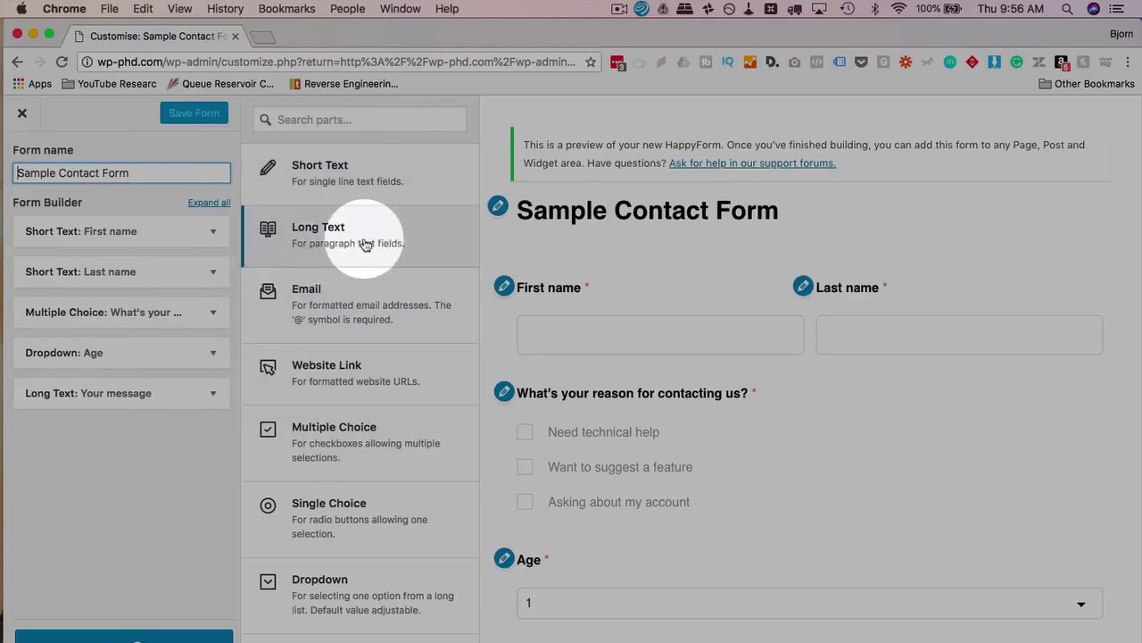
{"action": "scroll", "coordinate": [328, 321], "scroll_direction": "down", "scroll_amount": 3}
{"action": "scroll", "coordinate": [330, 327], "scroll_direction": "down", "scroll_amount": 6}
{"action": "scroll", "coordinate": [328, 326], "scroll_direction": "down", "scroll_amount": 6}
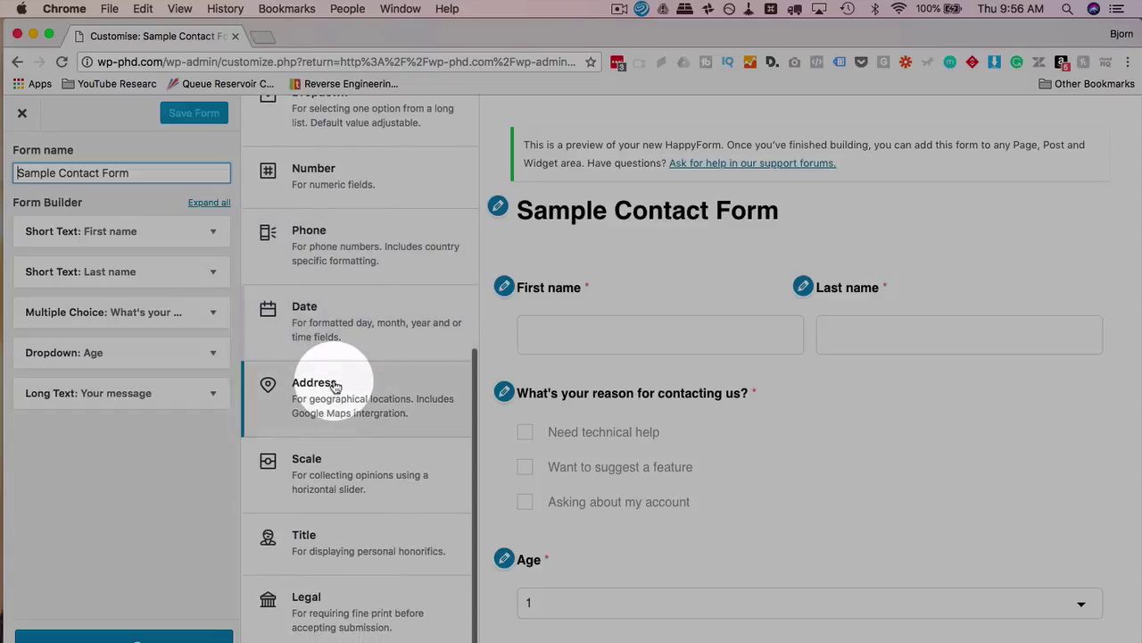
{"action": "scroll", "coordinate": [331, 387], "scroll_direction": "down", "scroll_amount": 3}
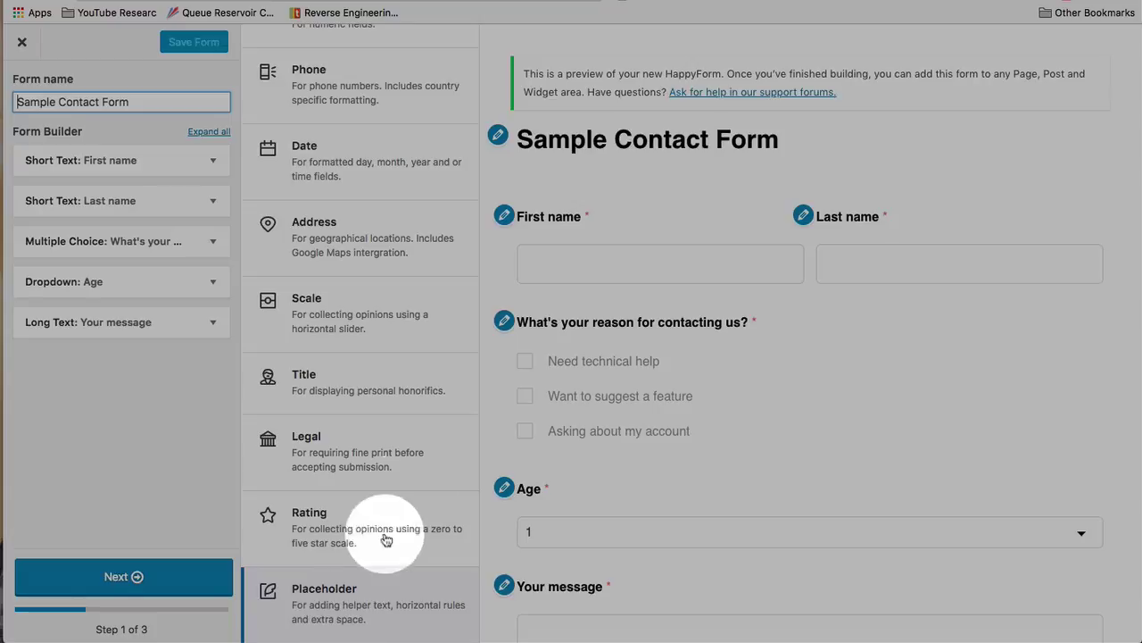
Add a Scale field at the end of the Sample Contact Form
{"action": "left_click_drag", "start_coordinate": [359, 335], "coordinate": [366, 314]}
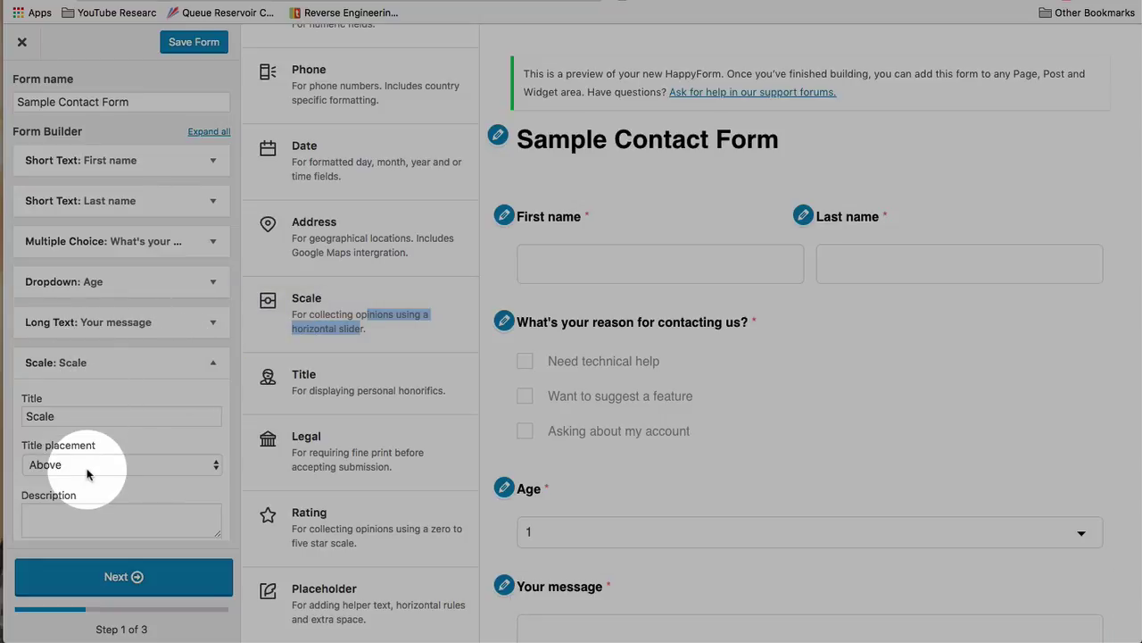
{"action": "scroll", "coordinate": [97, 472], "scroll_direction": "down", "scroll_amount": 3}
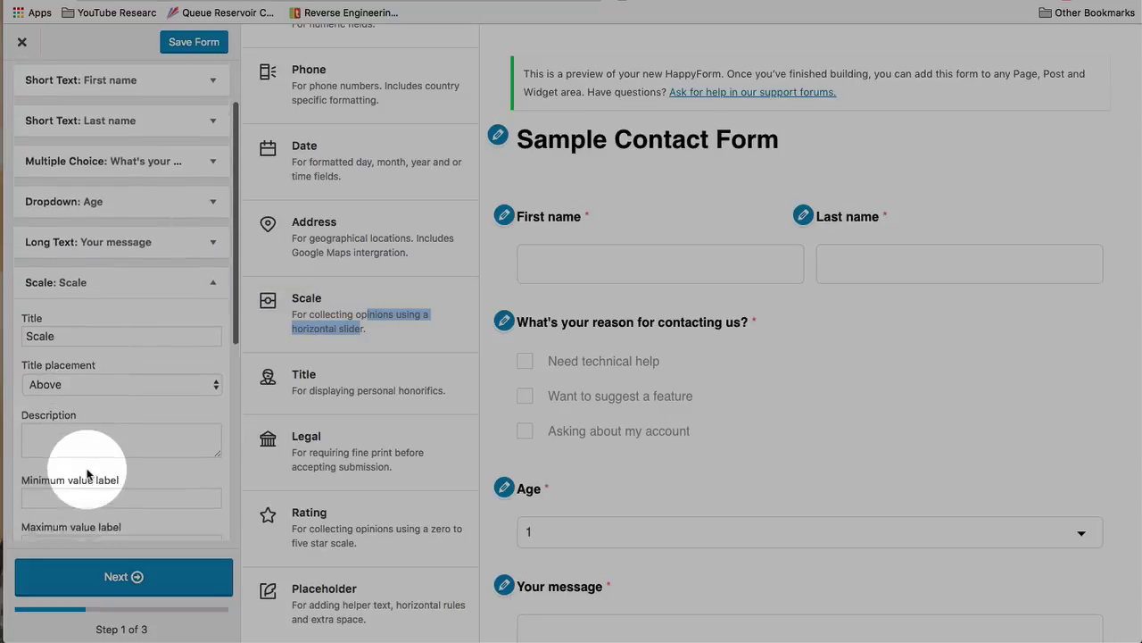
{"action": "left_click", "coordinate": [215, 259]}
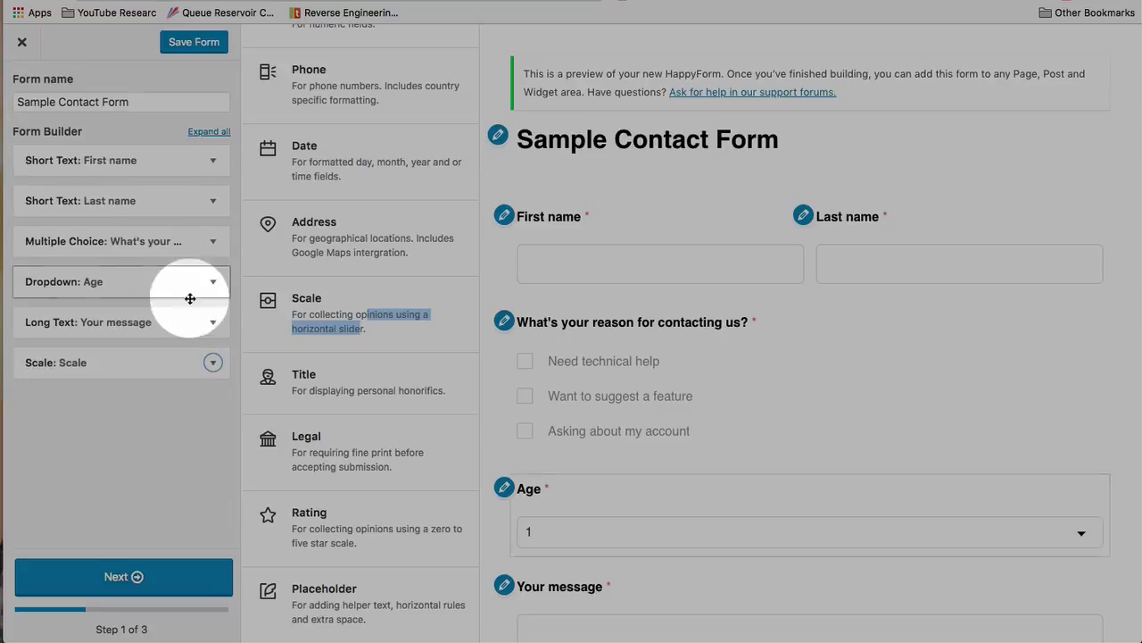
{"action": "left_click", "coordinate": [213, 361]}
{"action": "scroll", "coordinate": [129, 407], "scroll_direction": "down", "scroll_amount": 3}
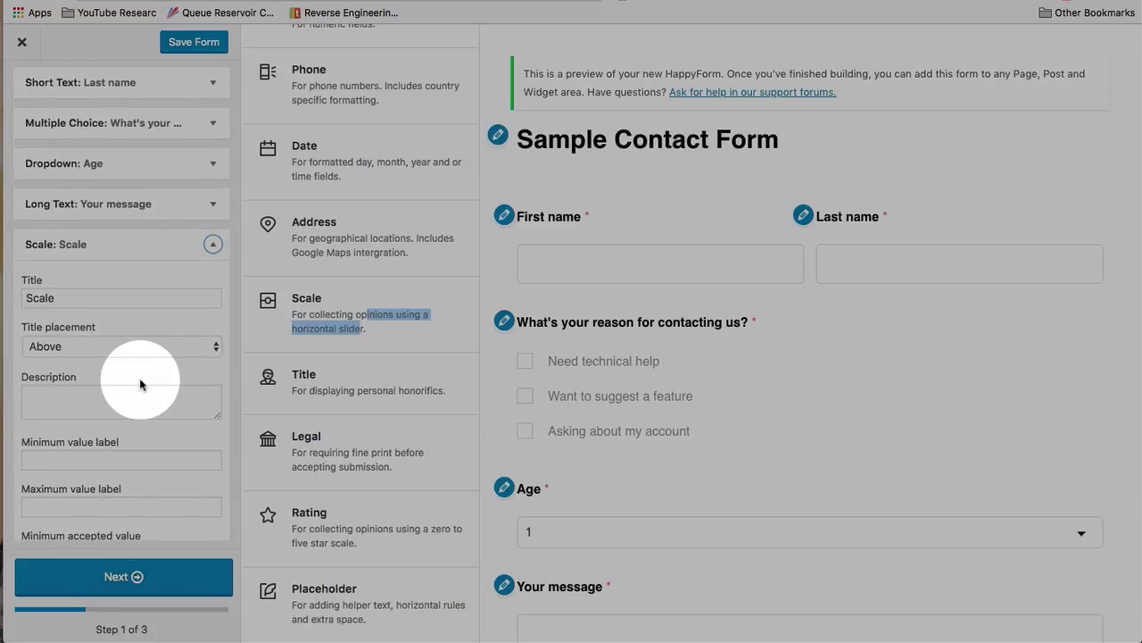
{"action": "scroll", "coordinate": [139, 384], "scroll_direction": "down", "scroll_amount": 1}
{"action": "scroll", "coordinate": [677, 458], "scroll_direction": "down", "scroll_amount": 4}
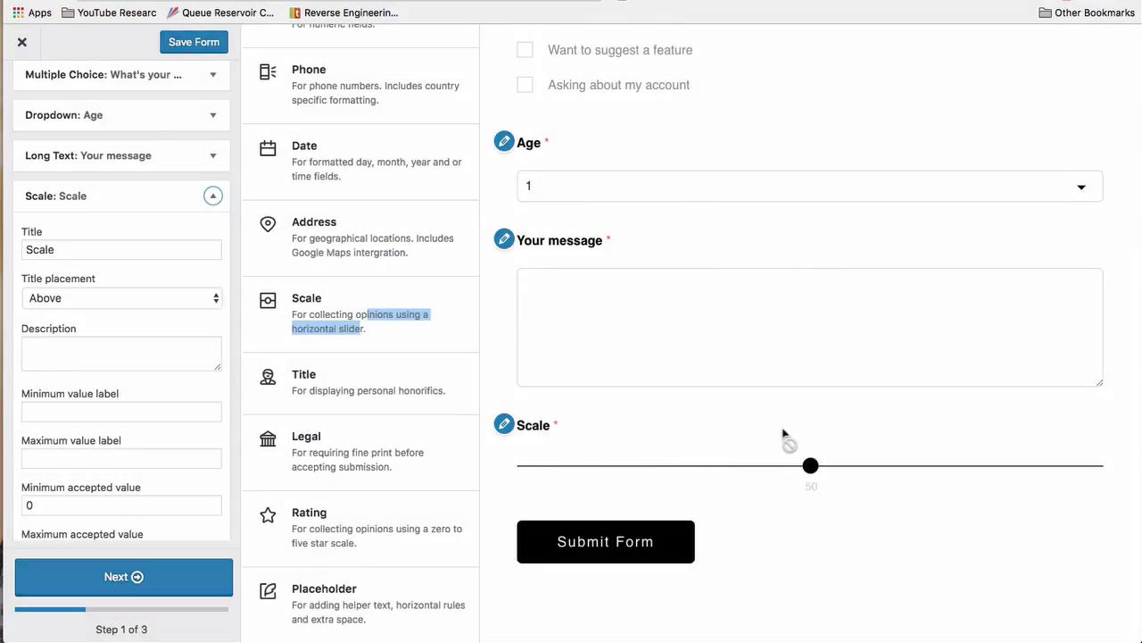
Try the Scale slider across its range in the form preview
{"action": "left_click", "coordinate": [810, 465]}
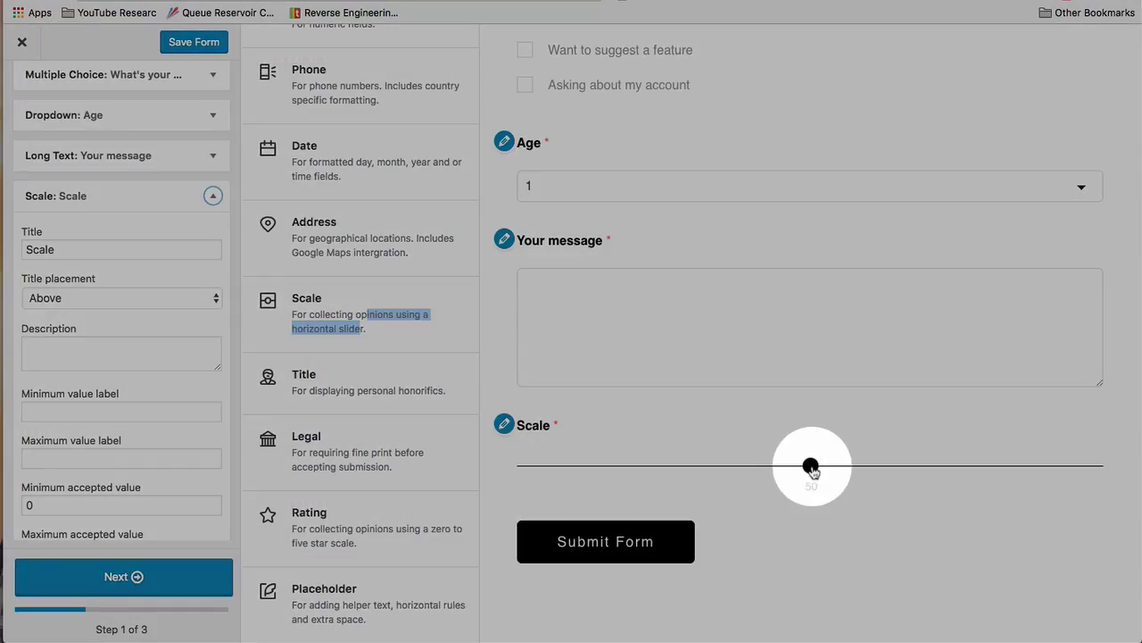
{"action": "left_click_drag", "start_coordinate": [810, 465], "coordinate": [621, 467]}
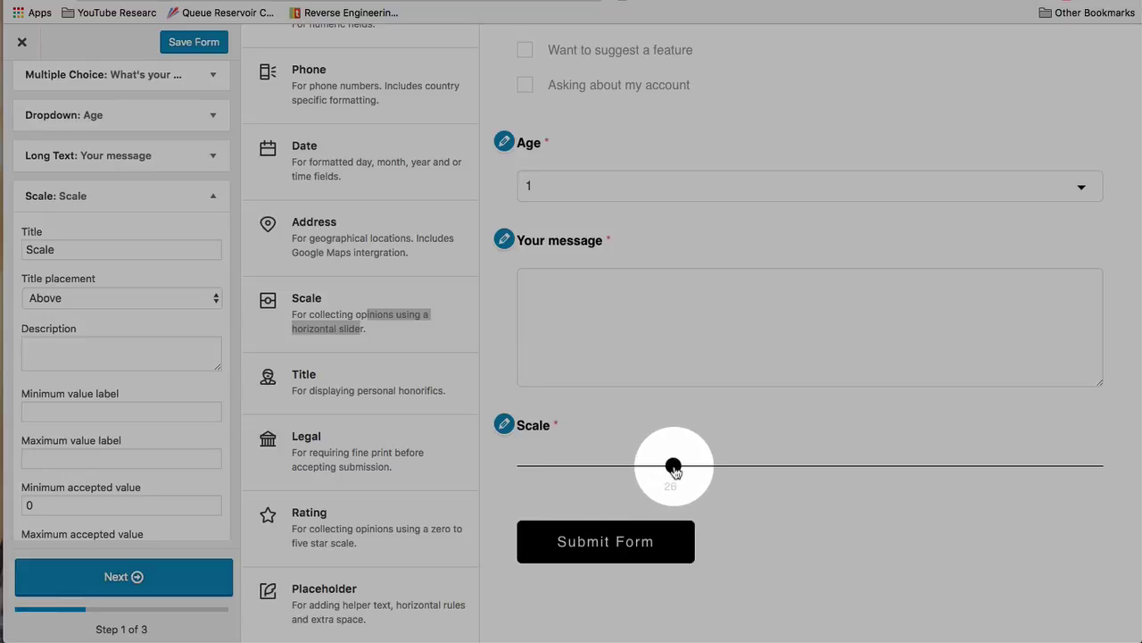
{"action": "left_click_drag", "start_coordinate": [673, 466], "coordinate": [583, 474]}
{"action": "scroll", "coordinate": [66, 369], "scroll_direction": "down", "scroll_amount": 3}
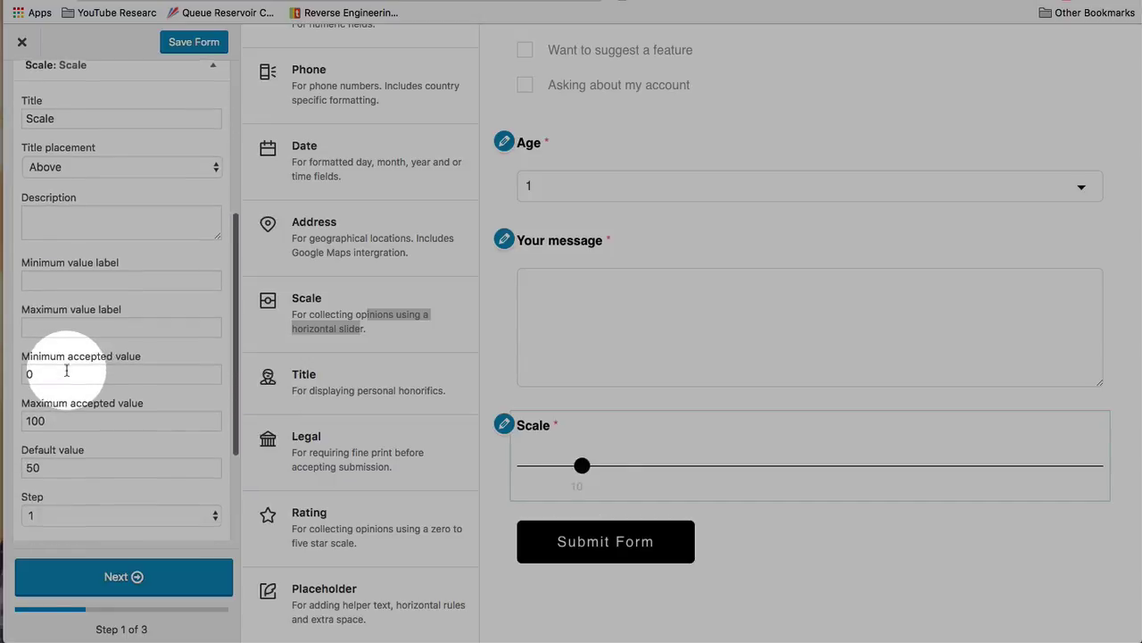
{"action": "scroll", "coordinate": [67, 369], "scroll_direction": "down", "scroll_amount": 3}
Set the scale to 0–10 with step 1, titled 'How much do you like the Beatles?'
{"action": "double_click", "coordinate": [39, 314]}
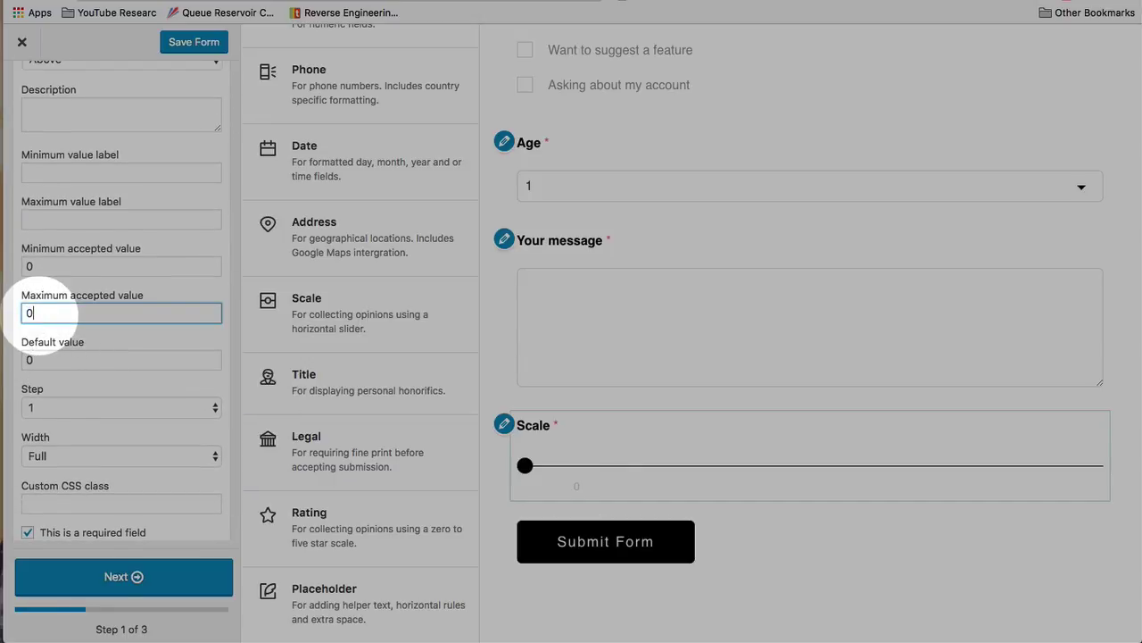
{"action": "left_click", "coordinate": [42, 411]}
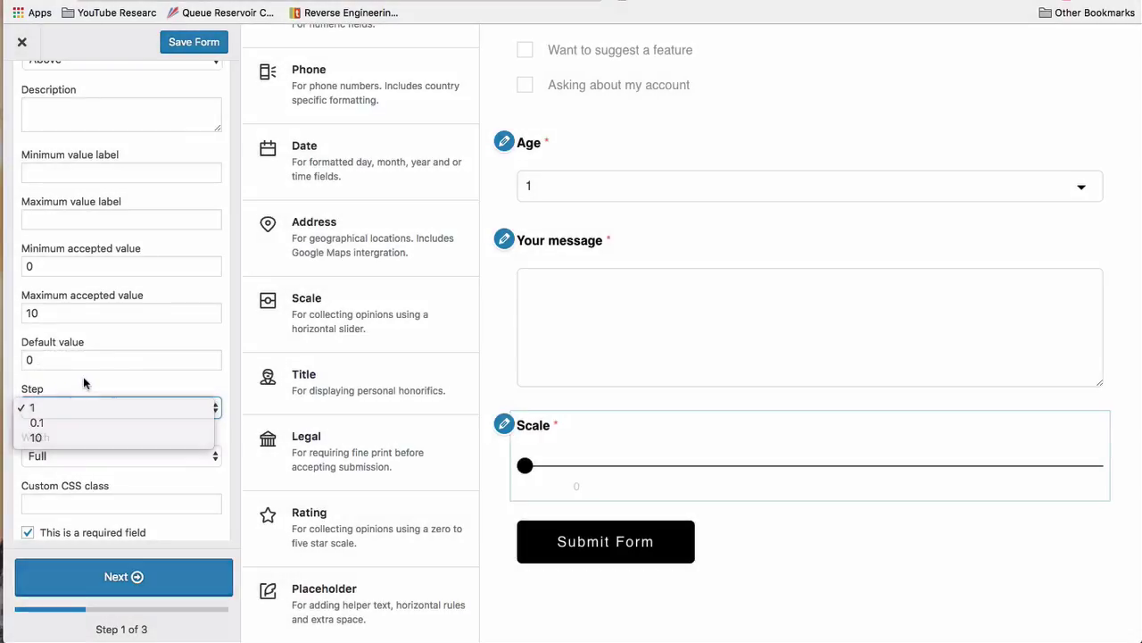
{"action": "left_click", "coordinate": [55, 406]}
{"action": "scroll", "coordinate": [100, 369], "scroll_direction": "up", "scroll_amount": 3}
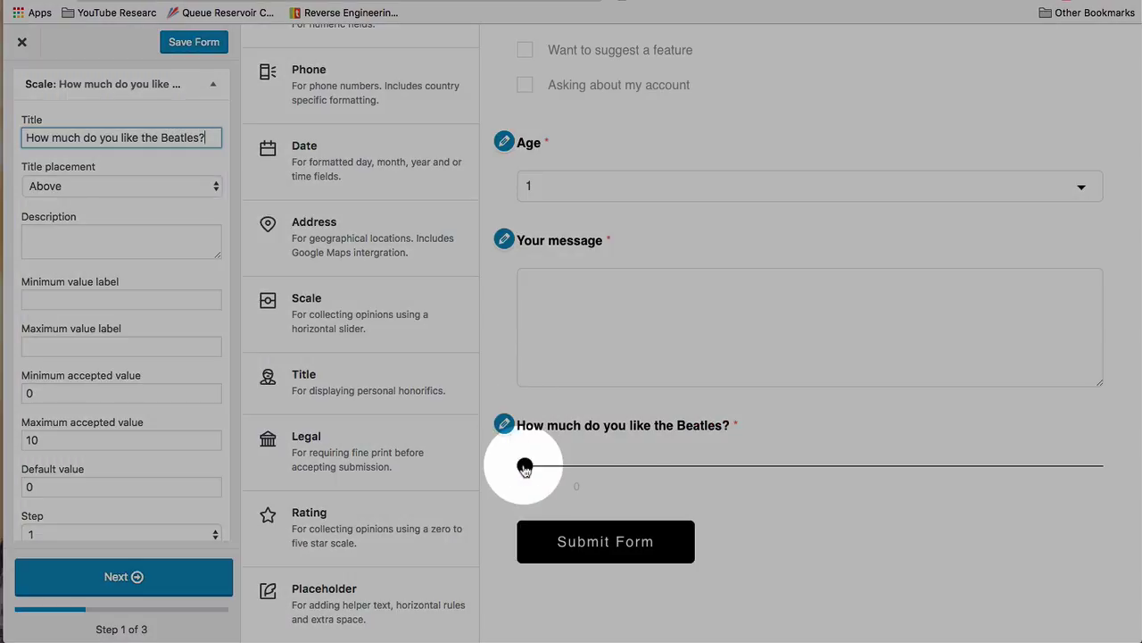
{"action": "left_click_drag", "start_coordinate": [525, 465], "coordinate": [867, 464]}
{"action": "left_click", "coordinate": [639, 465]}
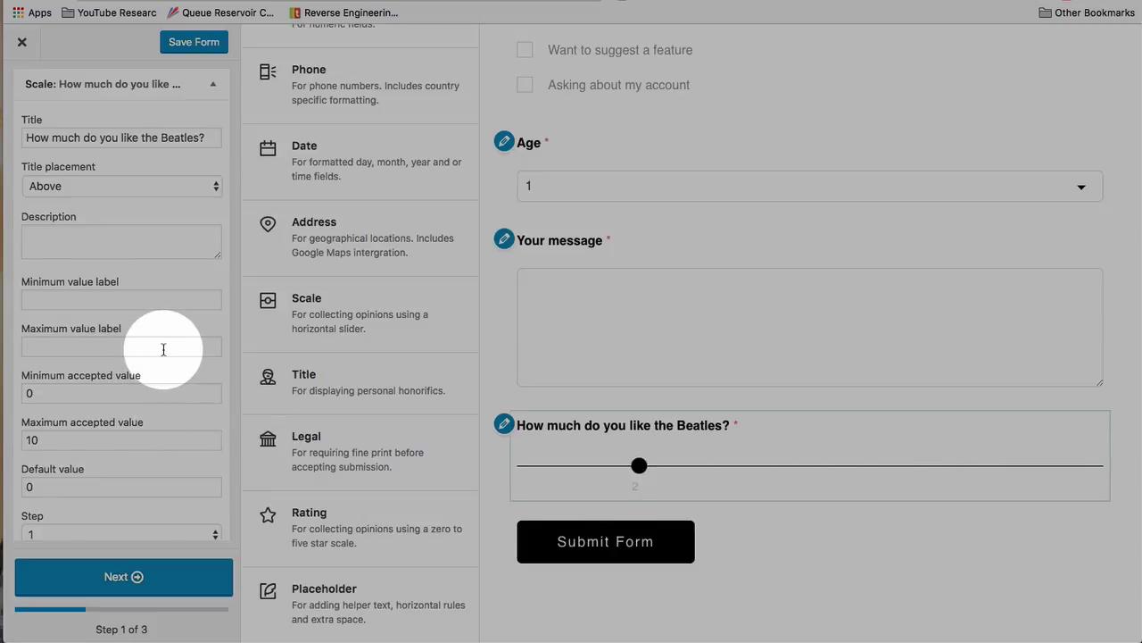
{"action": "scroll", "coordinate": [163, 348], "scroll_direction": "down", "scroll_amount": 3}
{"action": "scroll", "coordinate": [44, 304], "scroll_direction": "down", "scroll_amount": 2}
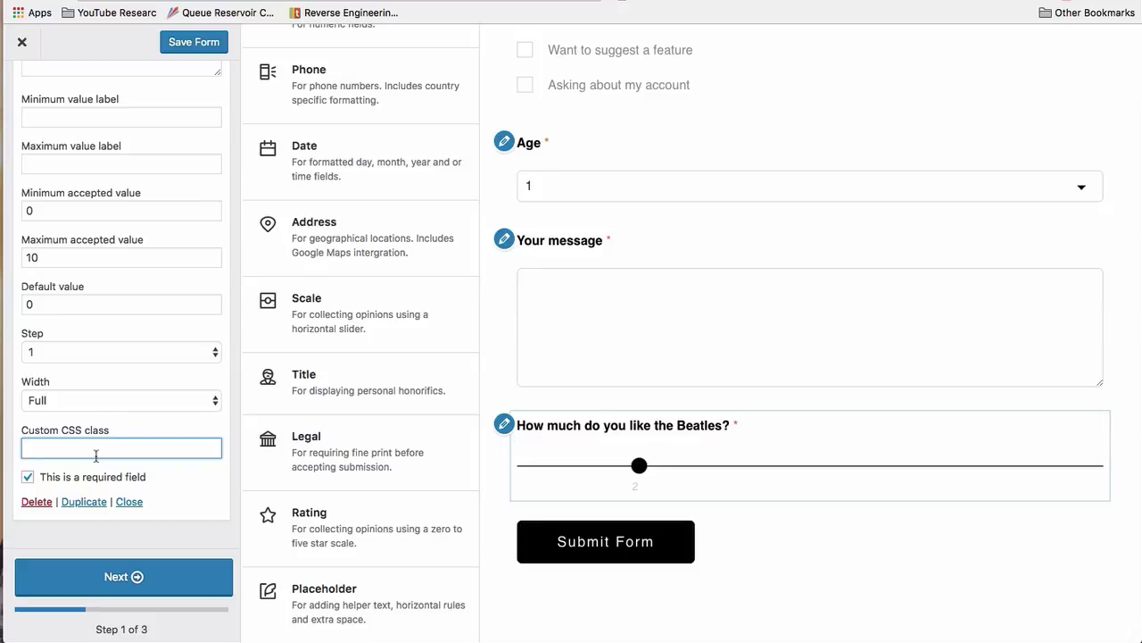
{"action": "scroll", "coordinate": [205, 348], "scroll_direction": "up", "scroll_amount": 5}
{"action": "scroll", "coordinate": [217, 152], "scroll_direction": "up", "scroll_amount": 4}
Collapse the Beatles scale and move Last name below the reason question
{"action": "left_click", "coordinate": [165, 356]}
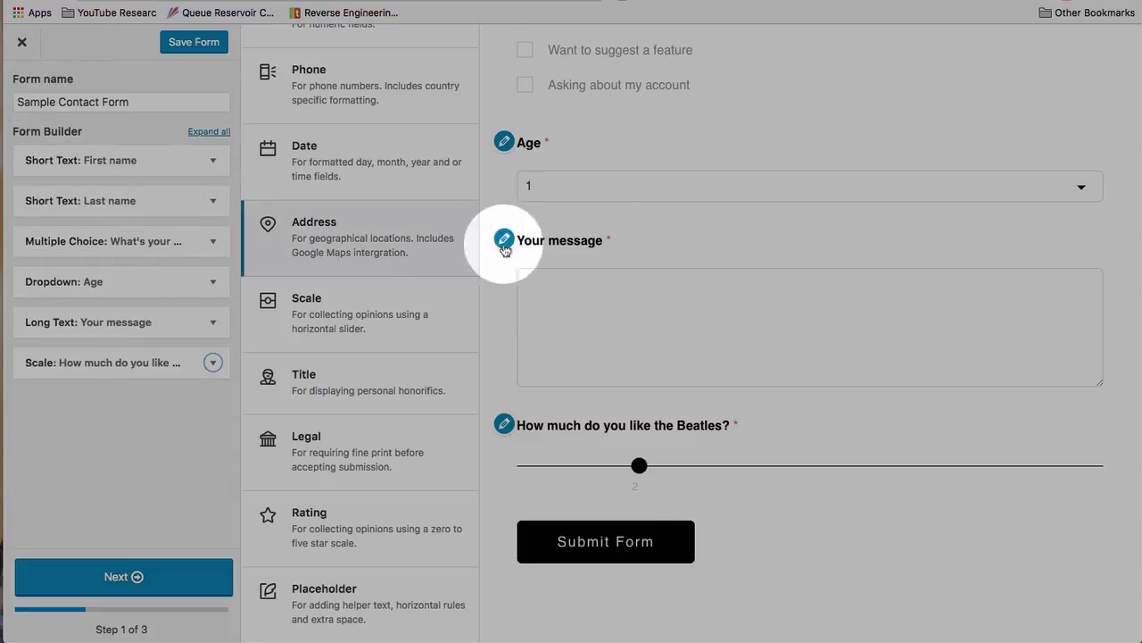
{"action": "scroll", "coordinate": [562, 240], "scroll_direction": "up", "scroll_amount": 5}
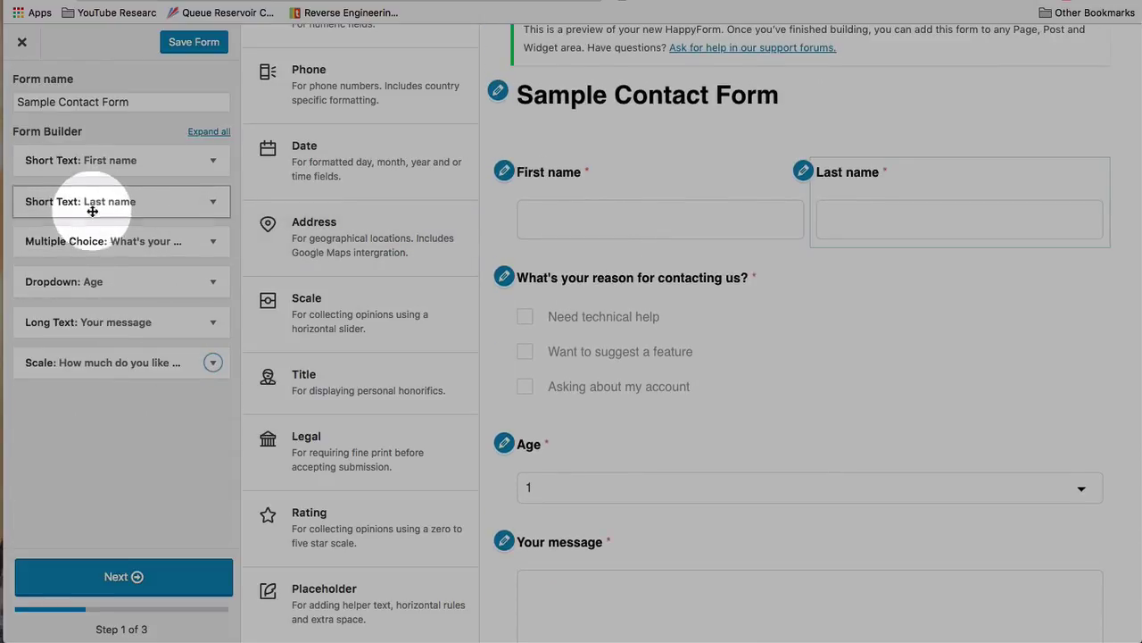
{"action": "left_click_drag", "start_coordinate": [91, 214], "coordinate": [52, 252]}
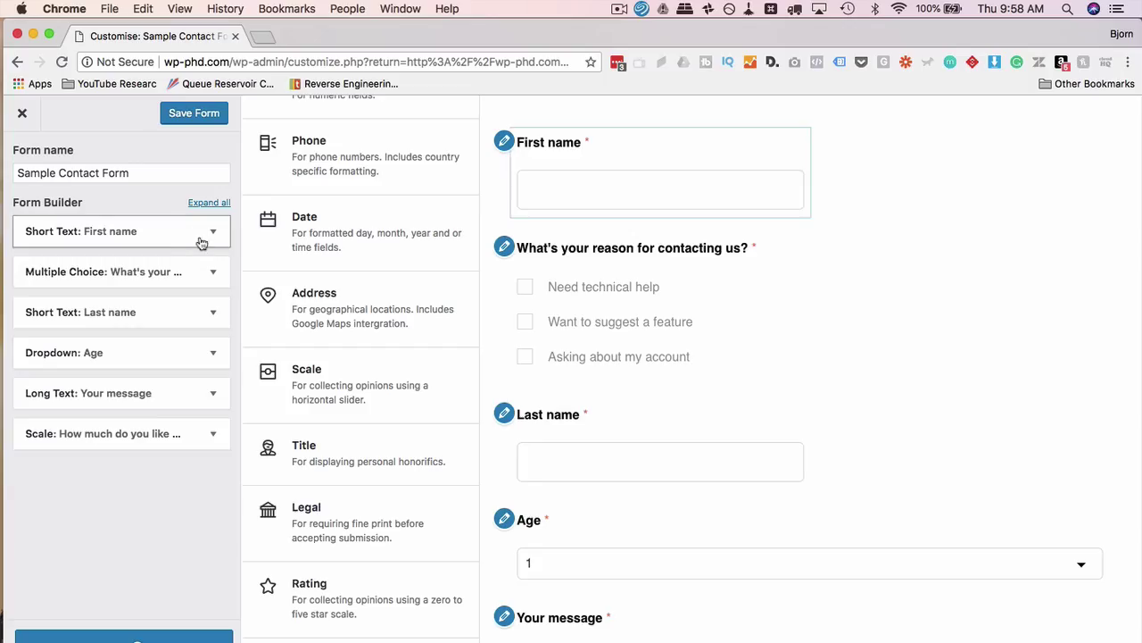
Inspect the First name and Last name field settings
{"action": "left_click", "coordinate": [214, 161]}
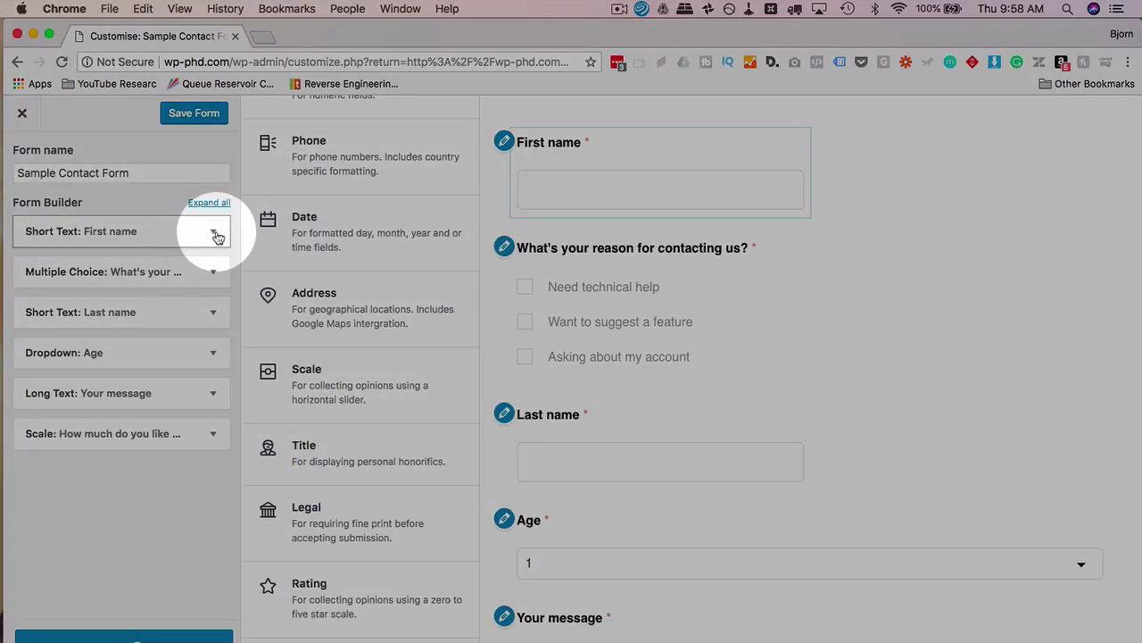
{"action": "scroll", "coordinate": [138, 357], "scroll_direction": "down", "scroll_amount": 2}
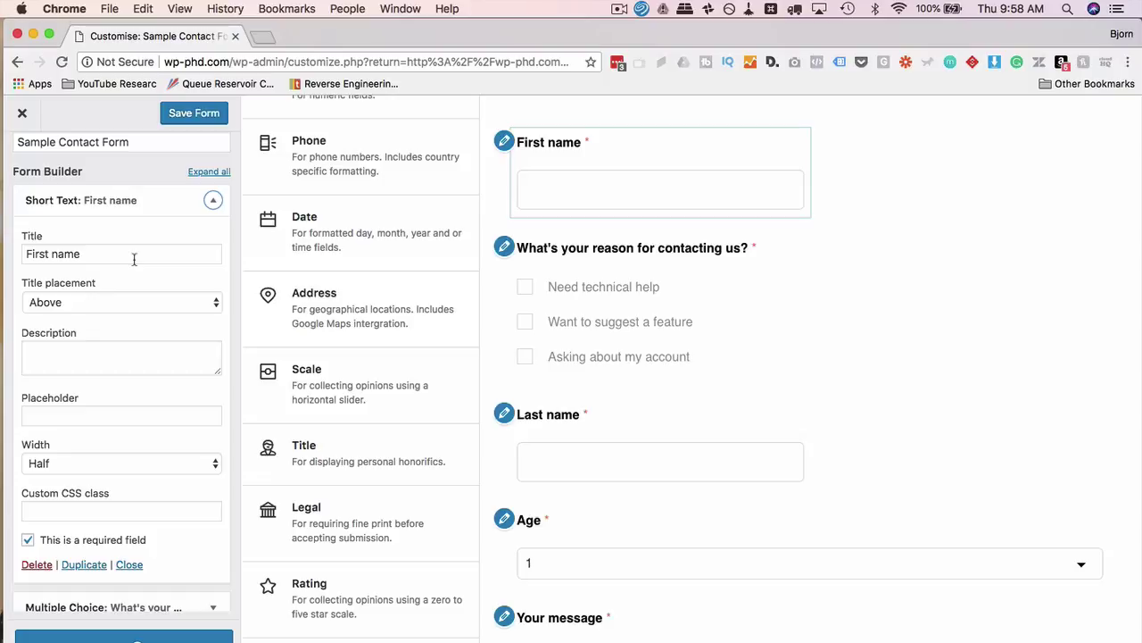
{"action": "left_click", "coordinate": [213, 199]}
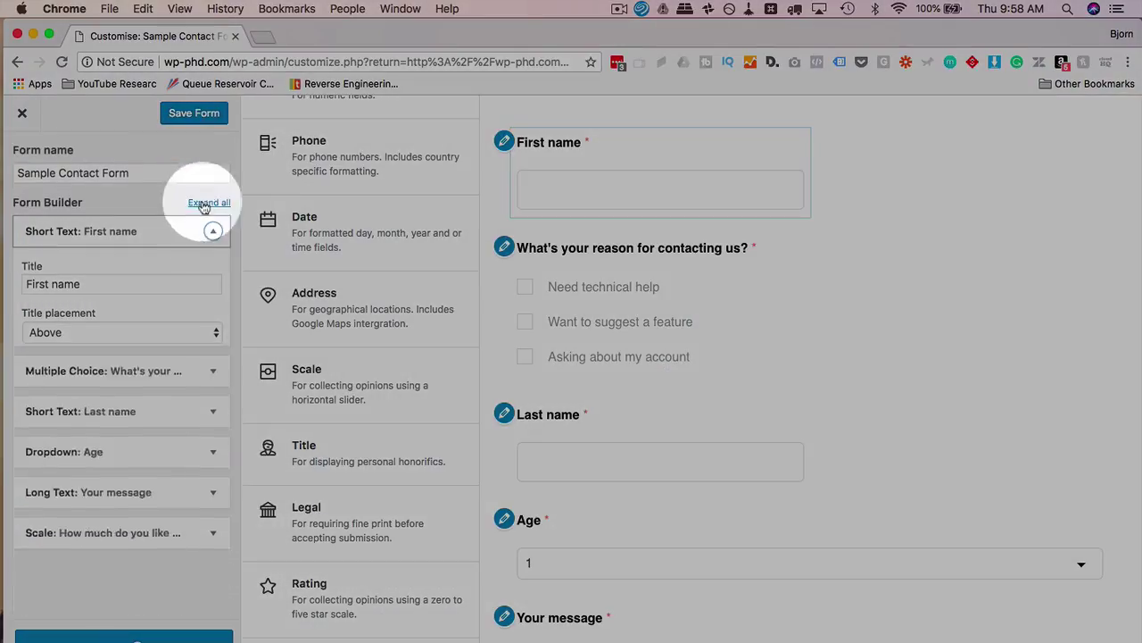
{"action": "left_click", "coordinate": [213, 317]}
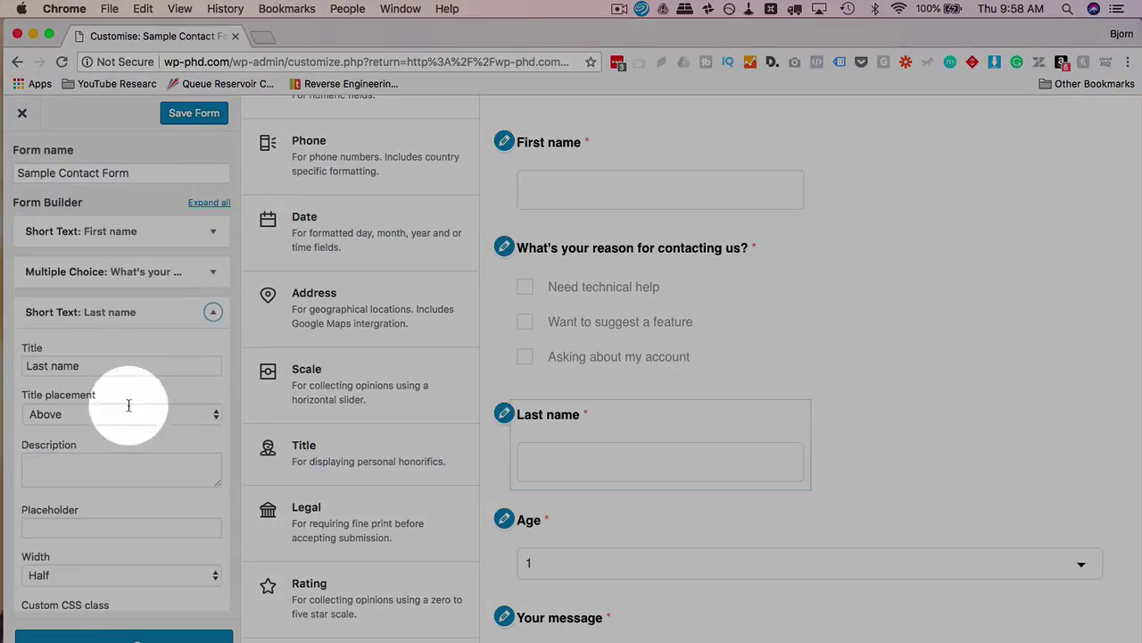
{"action": "scroll", "coordinate": [106, 430], "scroll_direction": "down", "scroll_amount": 3}
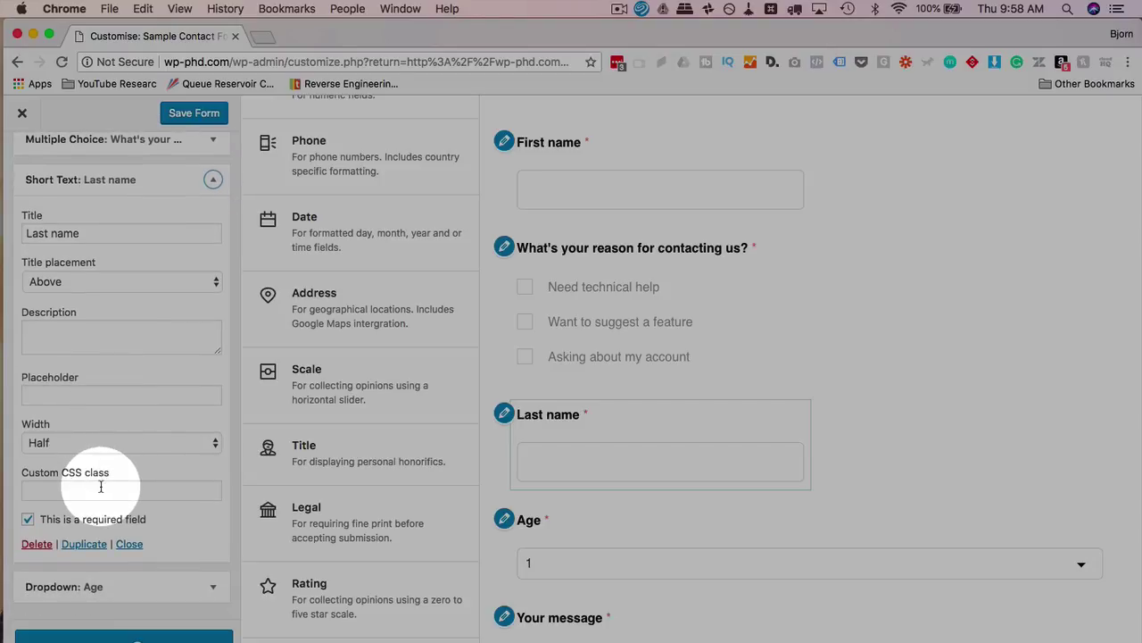
{"action": "left_click", "coordinate": [213, 177]}
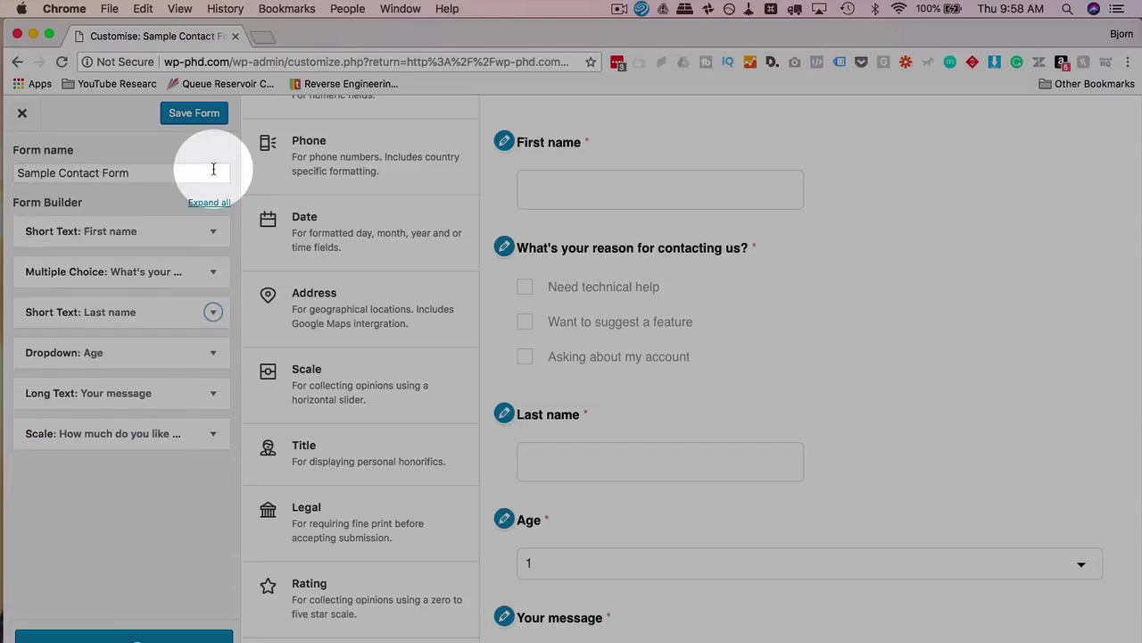
Expand the Beatles scale question's settings for review
{"action": "left_click", "coordinate": [215, 432]}
{"action": "scroll", "coordinate": [150, 551], "scroll_direction": "down", "scroll_amount": 2}
{"action": "scroll", "coordinate": [150, 551], "scroll_direction": "down", "scroll_amount": 5}
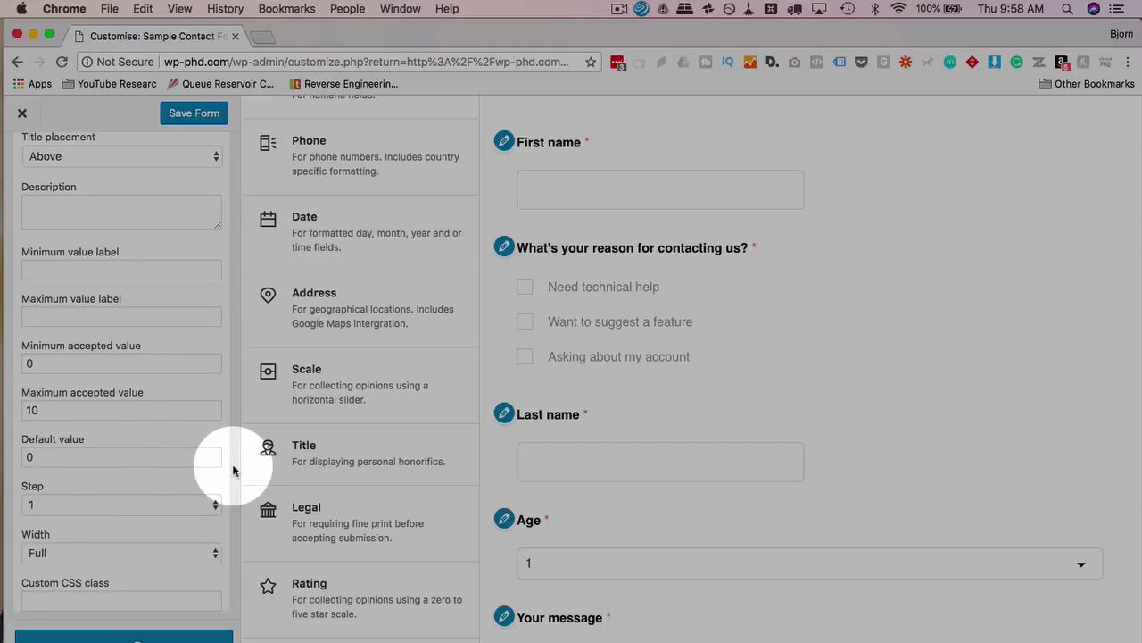
{"action": "scroll", "coordinate": [227, 186], "scroll_direction": "up", "scroll_amount": 3}
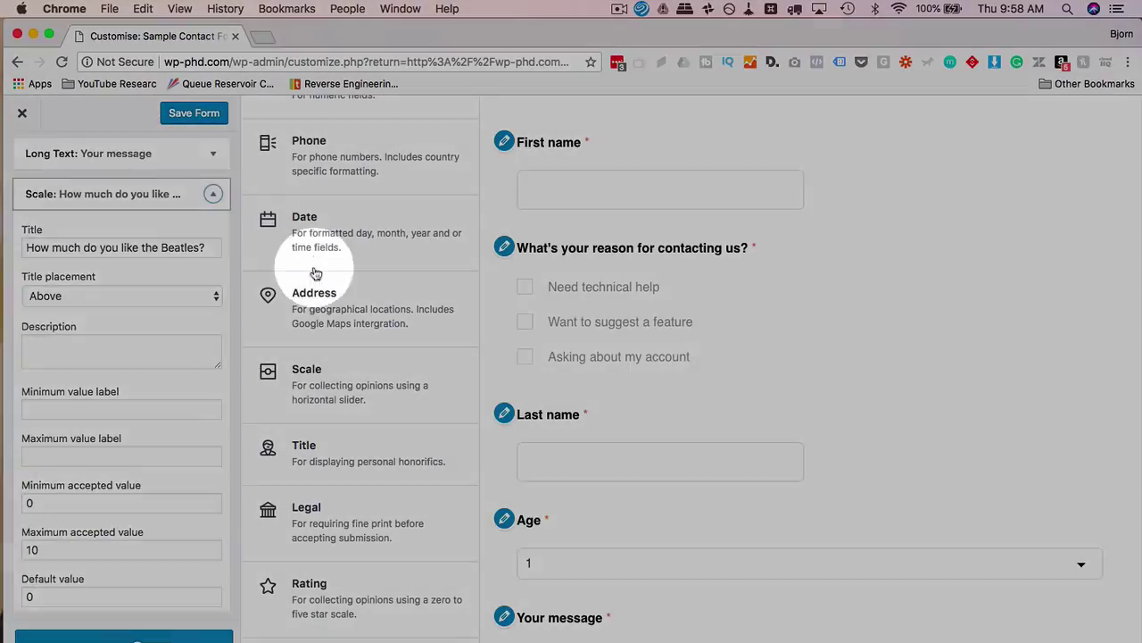
Add an Address field and move it to the top of the form
{"action": "left_click_drag", "start_coordinate": [313, 274], "coordinate": [285, 324]}
{"action": "scroll", "coordinate": [119, 377], "scroll_direction": "down", "scroll_amount": 3}
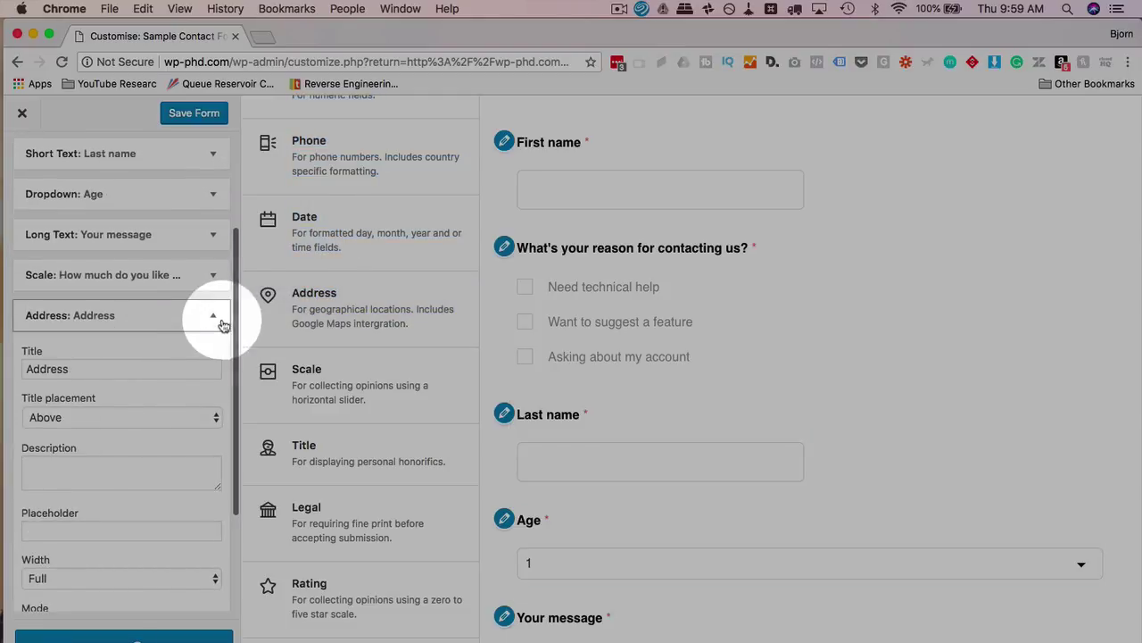
{"action": "left_click_drag", "start_coordinate": [212, 326], "coordinate": [635, 423]}
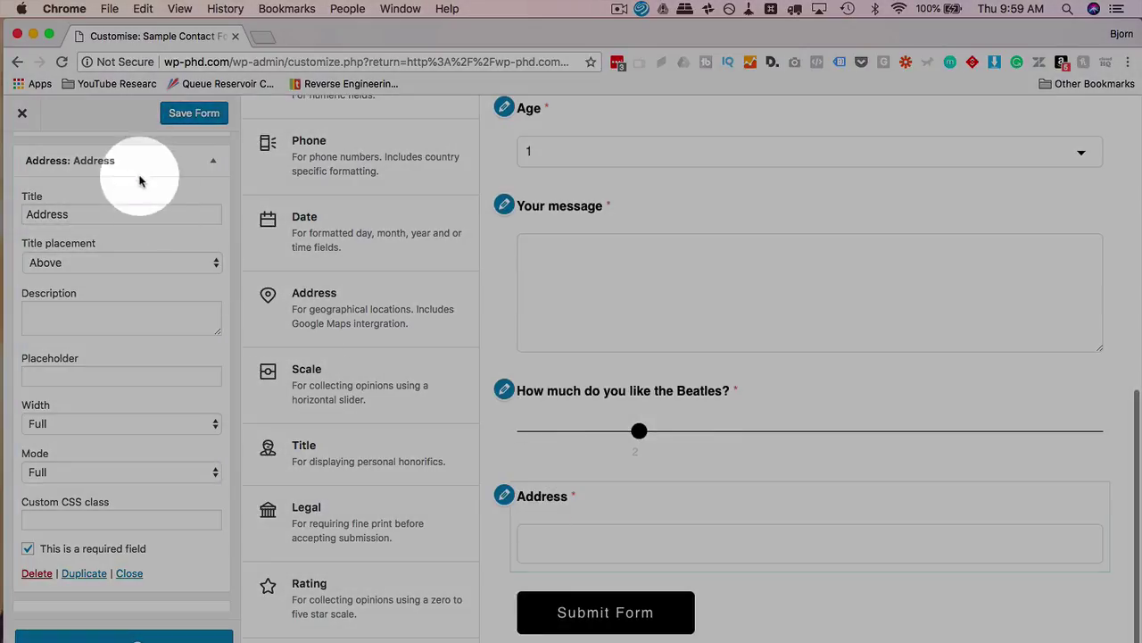
{"action": "left_click", "coordinate": [219, 162]}
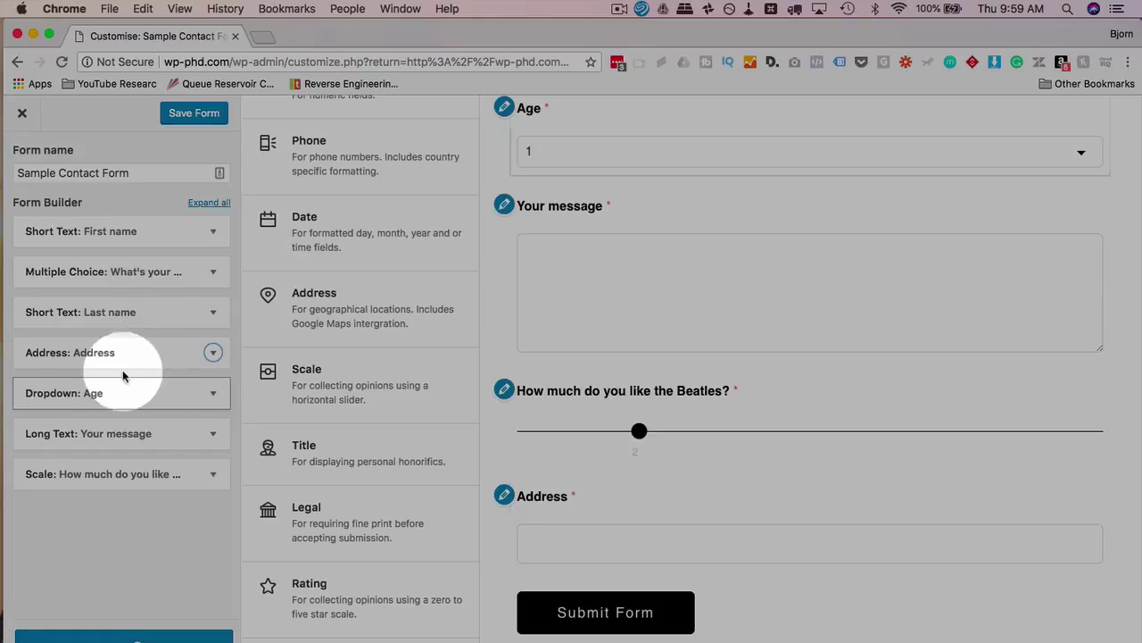
{"action": "left_click_drag", "start_coordinate": [145, 355], "coordinate": [142, 228]}
{"action": "scroll", "coordinate": [579, 443], "scroll_direction": "up", "scroll_amount": 5}
{"action": "scroll", "coordinate": [578, 443], "scroll_direction": "up", "scroll_amount": 2}
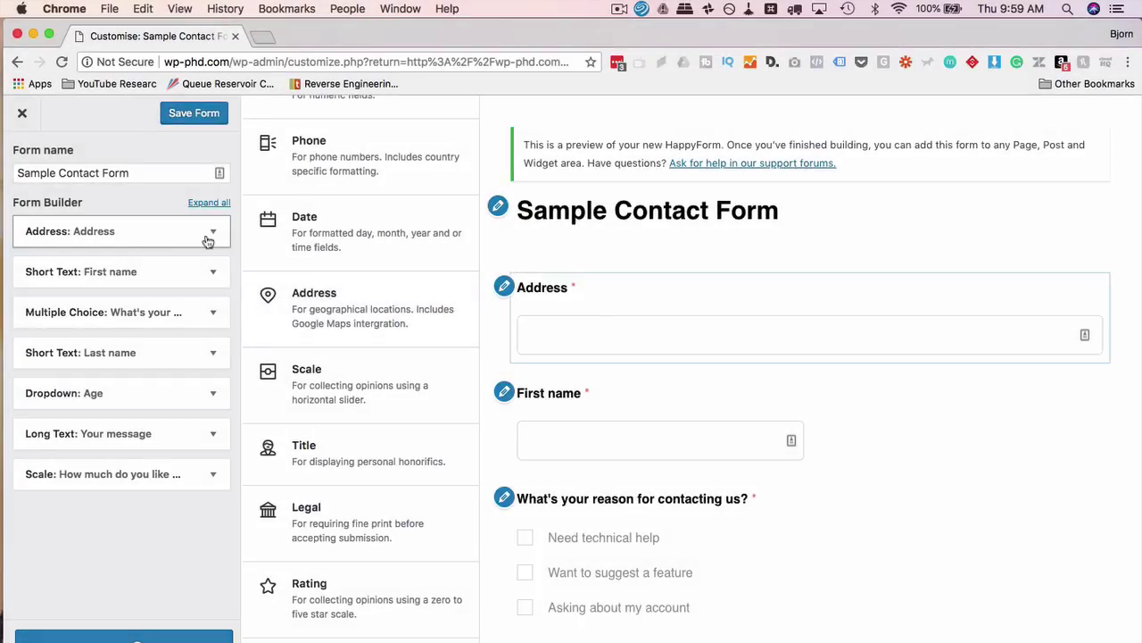
Set the Address field's width to Half, beside First name
{"action": "left_click", "coordinate": [212, 233]}
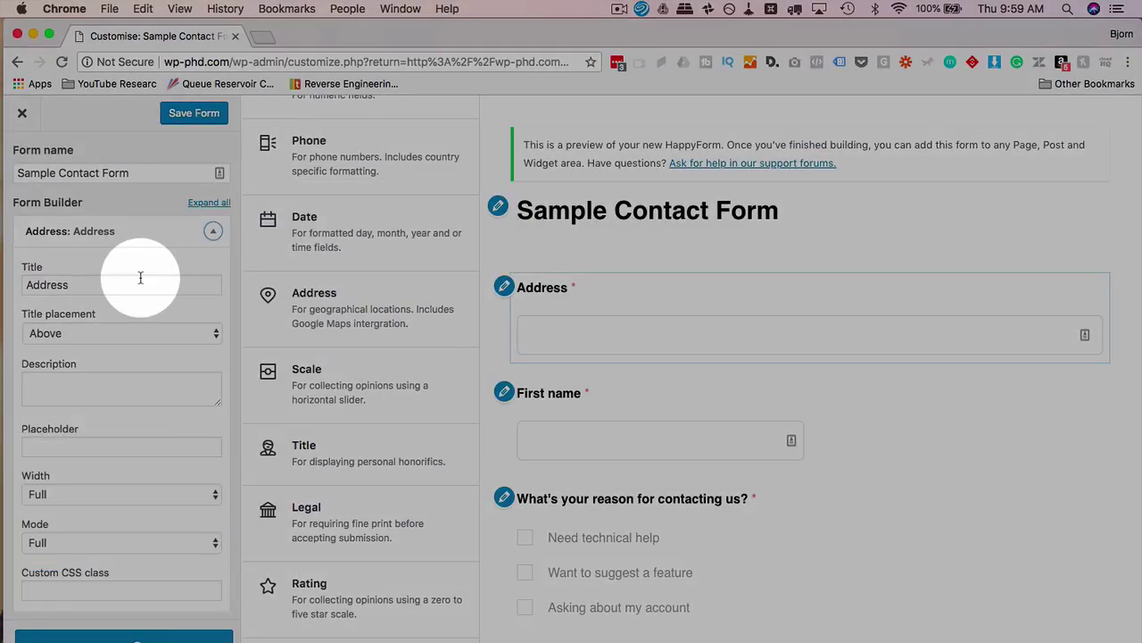
{"action": "scroll", "coordinate": [141, 277], "scroll_direction": "down", "scroll_amount": 4}
{"action": "scroll", "coordinate": [140, 278], "scroll_direction": "down", "scroll_amount": 1}
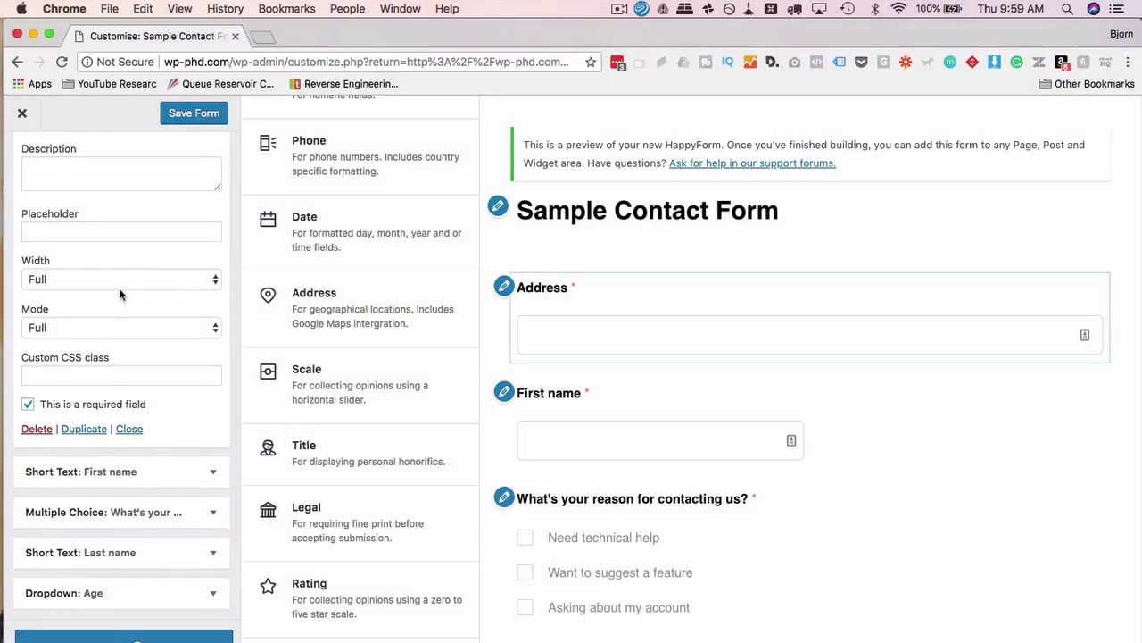
{"action": "left_click", "coordinate": [128, 278]}
{"action": "key", "text": "Escape"}
{"action": "left_click", "coordinate": [124, 295]}
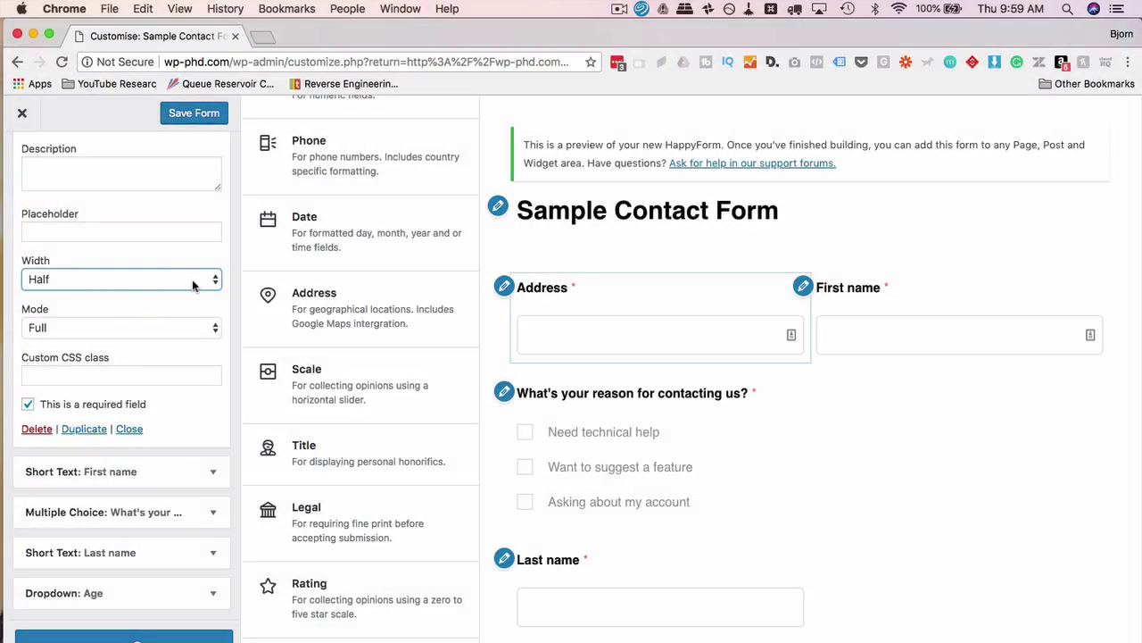
Set Address back to full width and move it below the reason question
{"action": "left_click", "coordinate": [192, 279]}
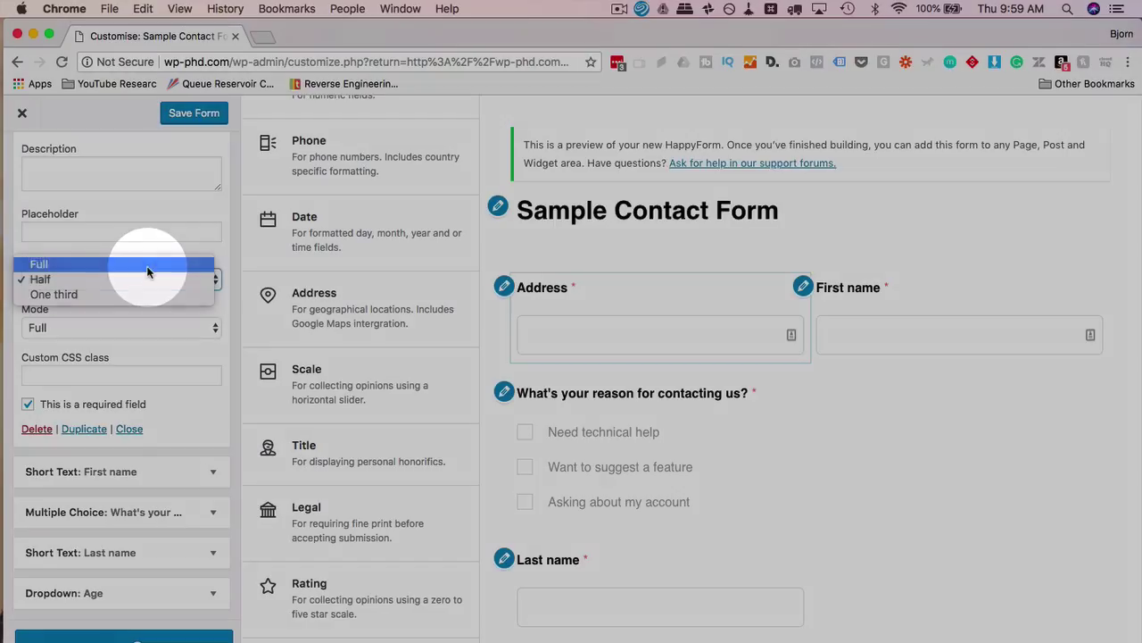
{"action": "left_click", "coordinate": [147, 264]}
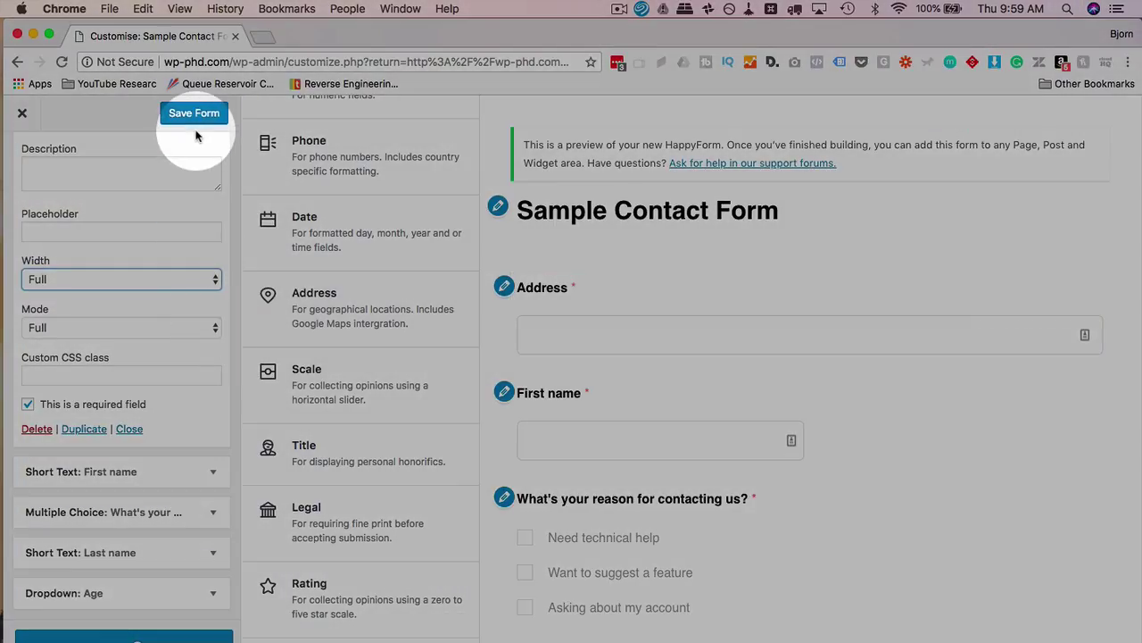
{"action": "scroll", "coordinate": [186, 199], "scroll_direction": "up", "scroll_amount": 4}
{"action": "left_click", "coordinate": [213, 148]}
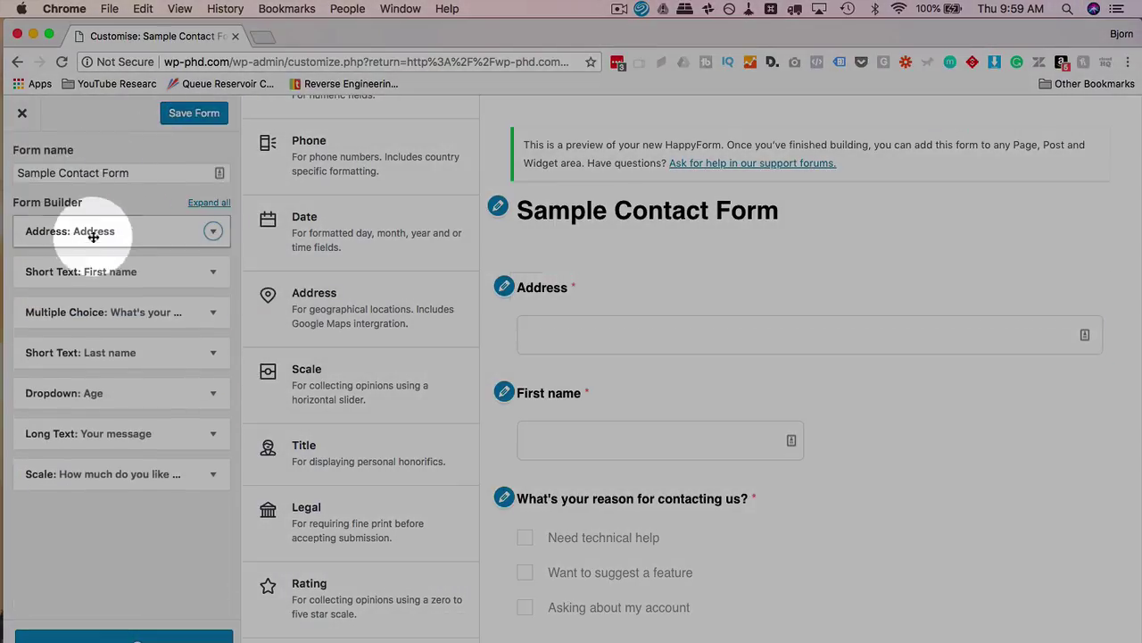
{"action": "left_click_drag", "start_coordinate": [93, 242], "coordinate": [134, 249]}
Set First name to half width after trying full width
{"action": "left_click", "coordinate": [213, 231]}
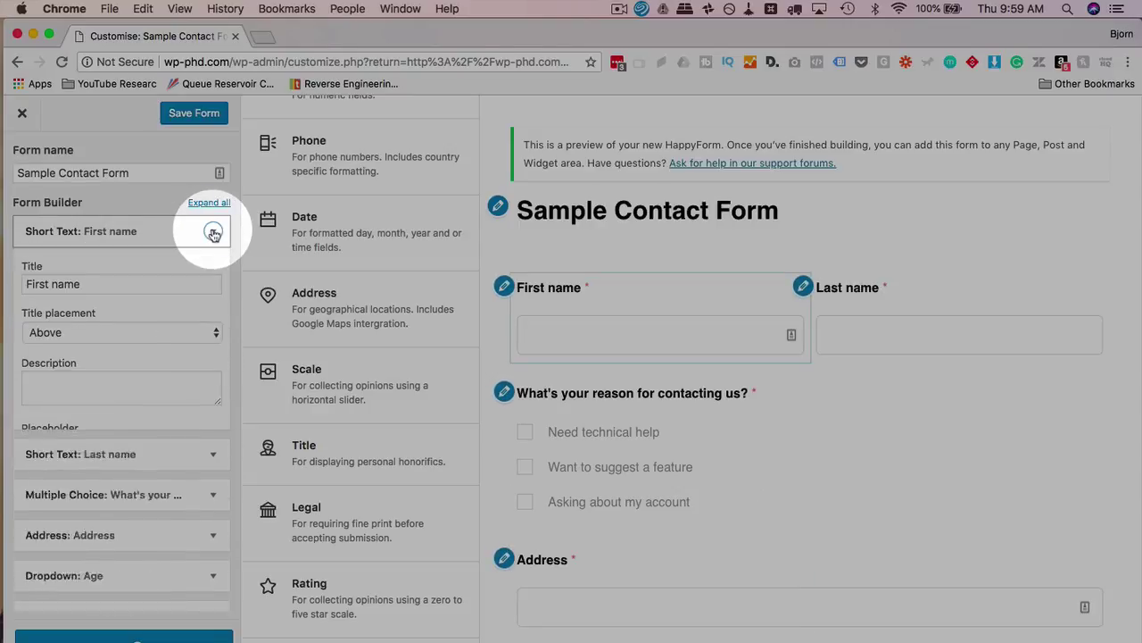
{"action": "scroll", "coordinate": [84, 373], "scroll_direction": "down", "scroll_amount": 2}
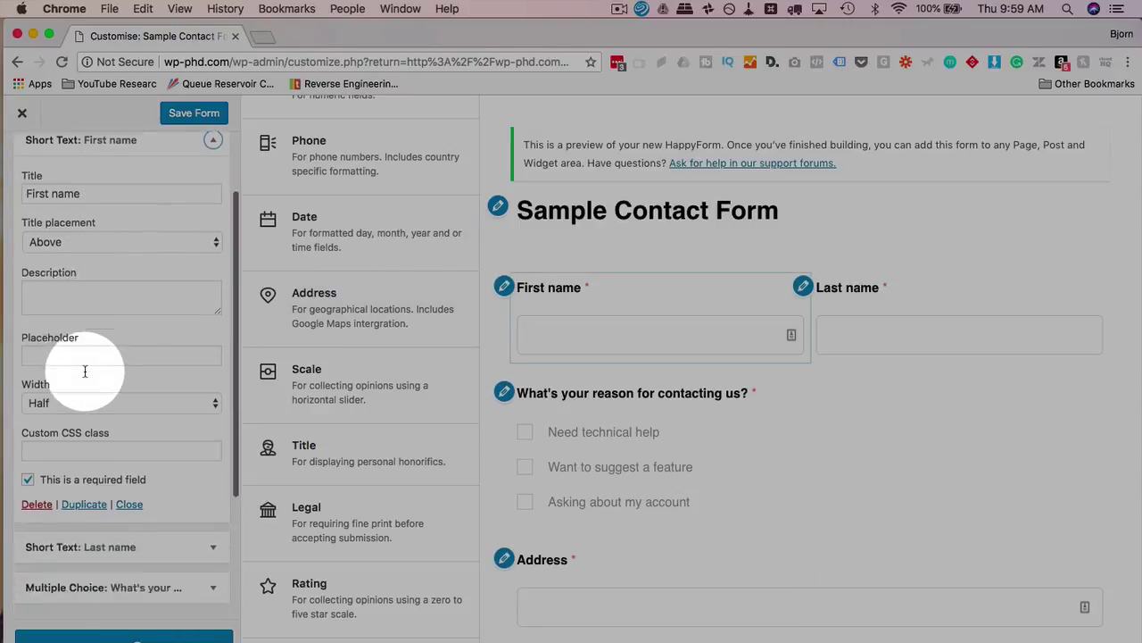
{"action": "left_click", "coordinate": [85, 404]}
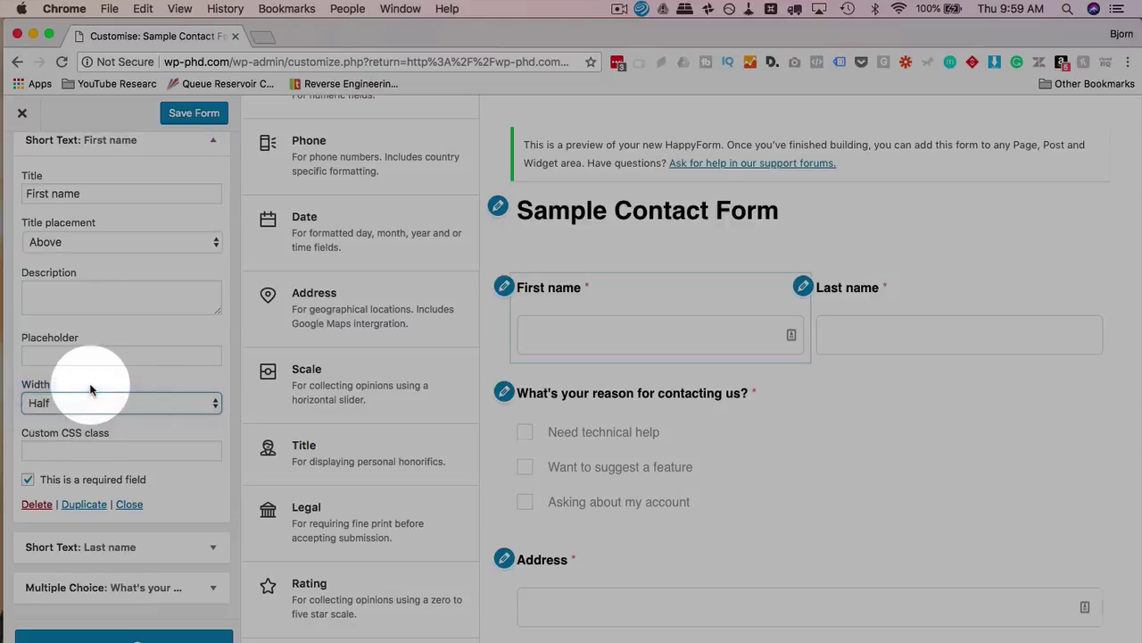
{"action": "left_click", "coordinate": [89, 383]}
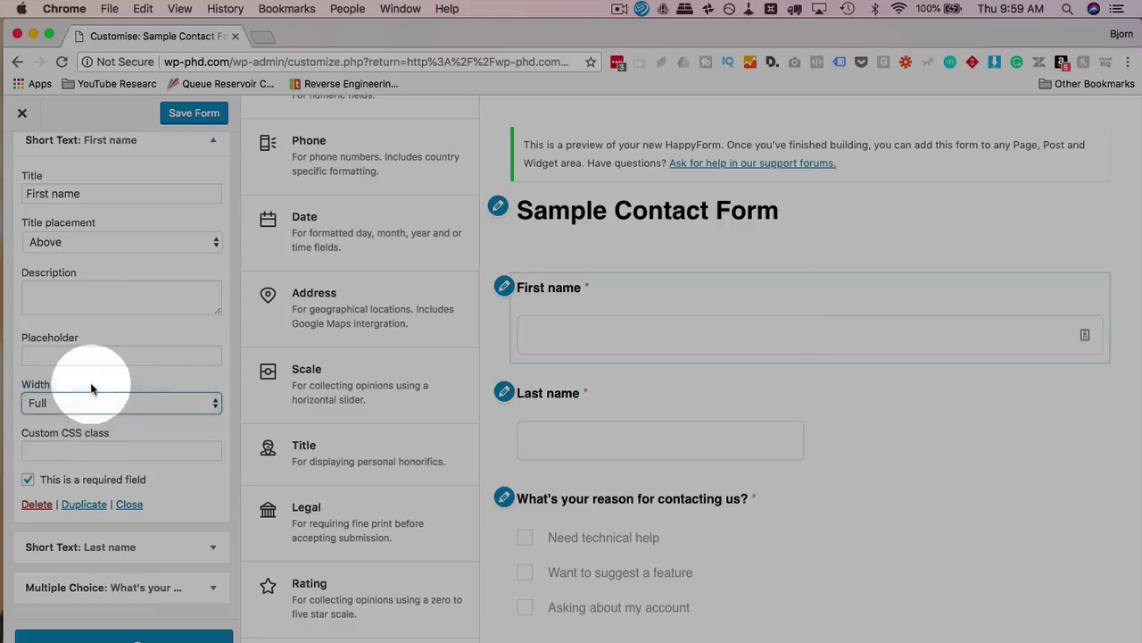
{"action": "left_click", "coordinate": [207, 403]}
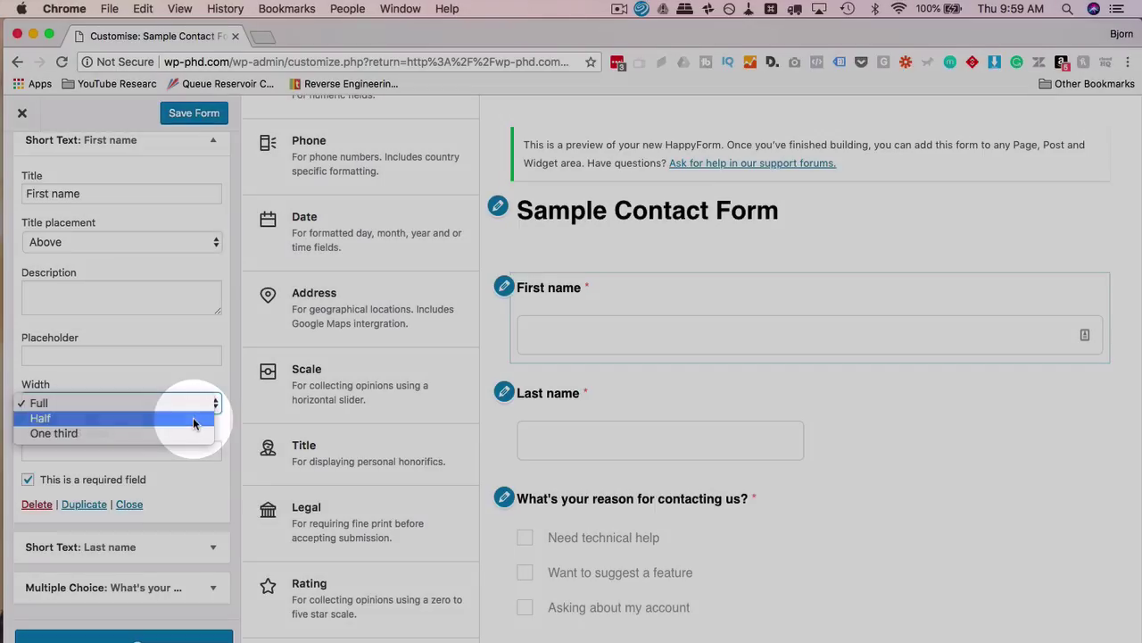
{"action": "left_click", "coordinate": [193, 416]}
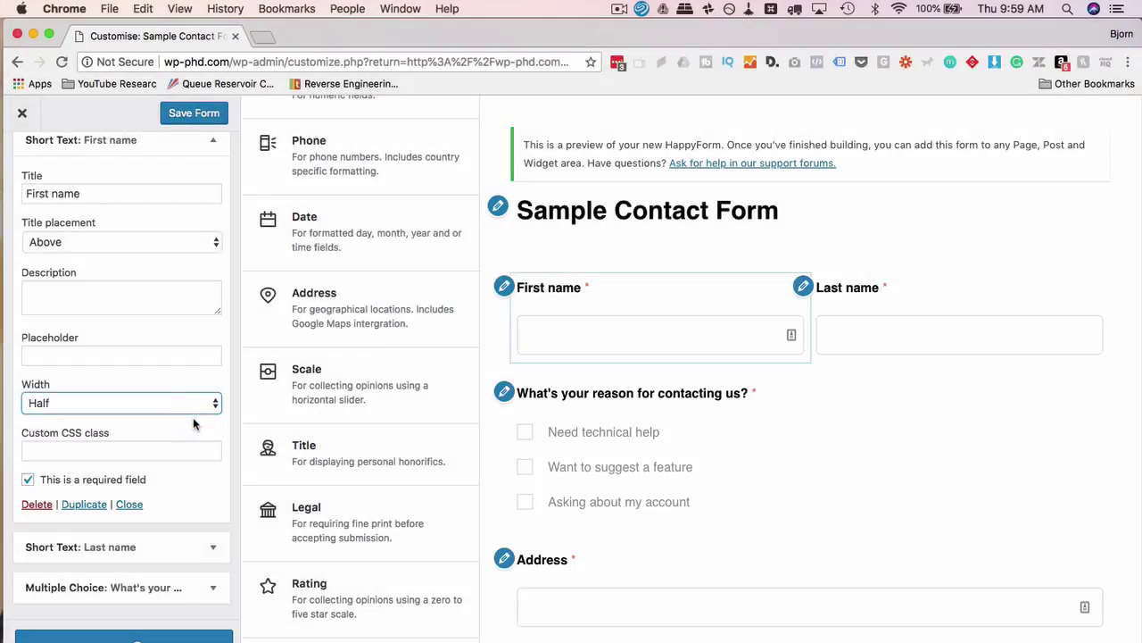
{"action": "left_click", "coordinate": [213, 140]}
Set Last name to half width beside First name, after trying full and one third
{"action": "left_click", "coordinate": [214, 274]}
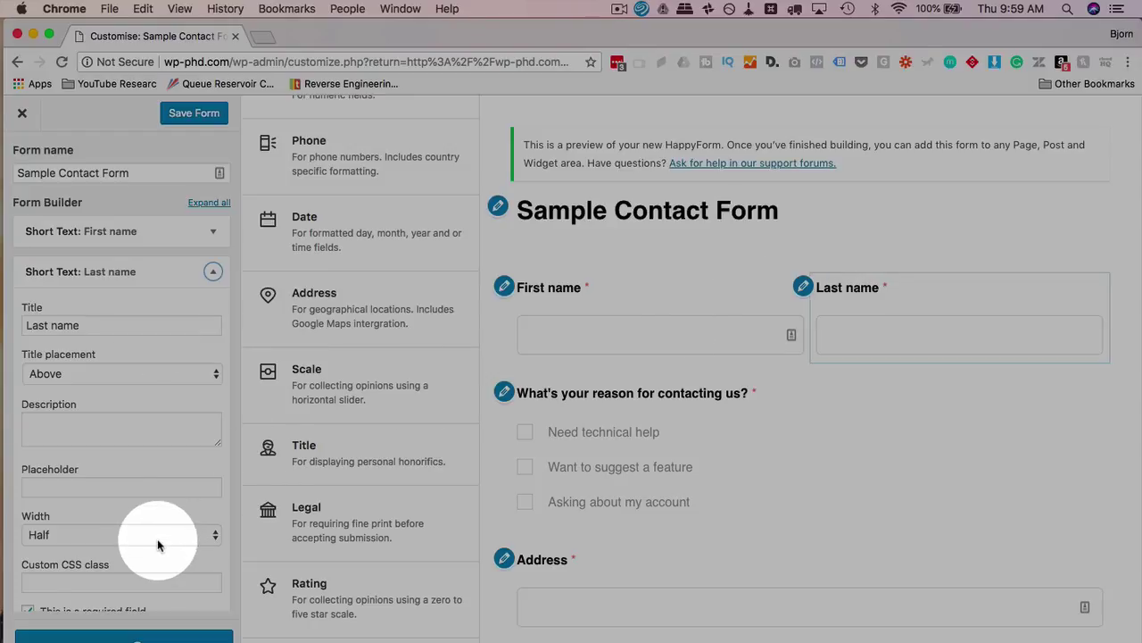
{"action": "left_click", "coordinate": [158, 536]}
{"action": "left_click", "coordinate": [169, 522]}
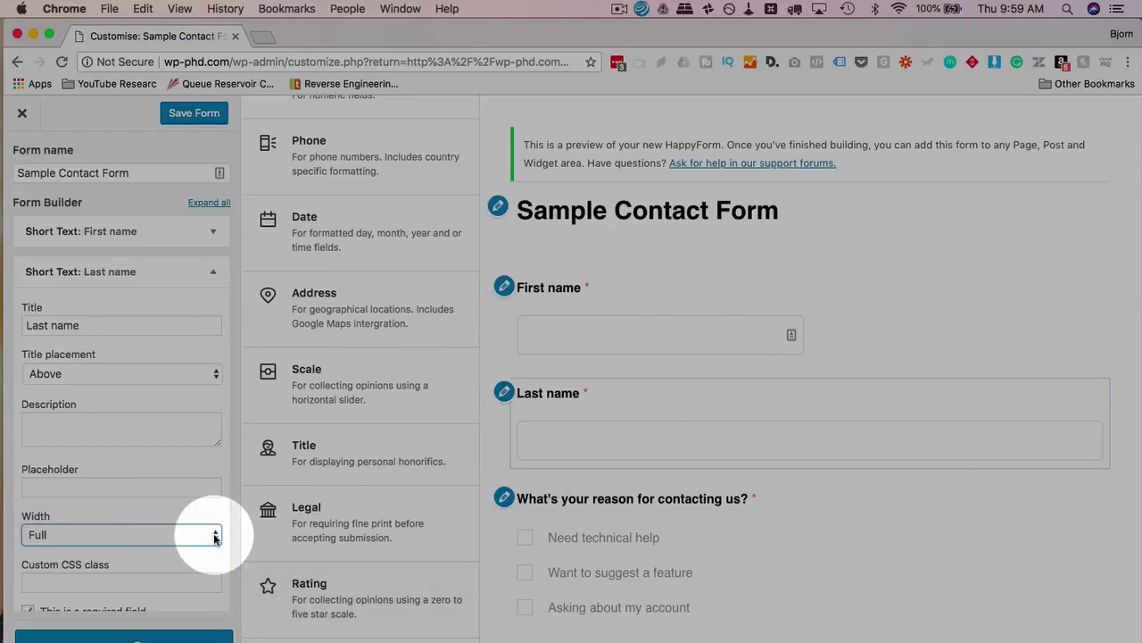
{"action": "left_click", "coordinate": [212, 534]}
{"action": "left_click", "coordinate": [187, 563]}
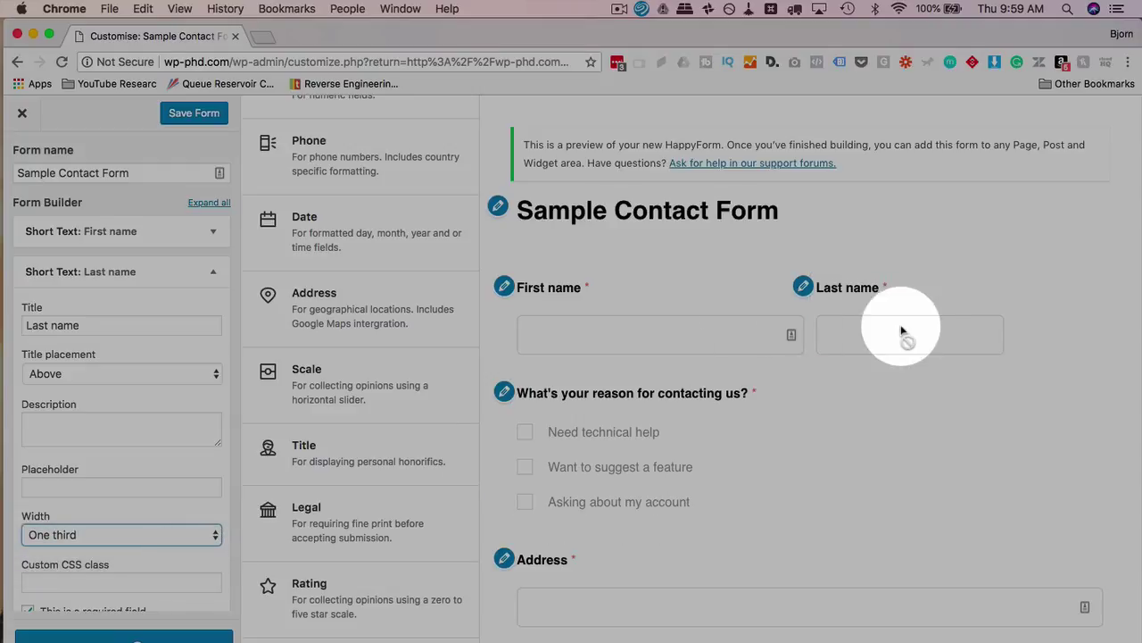
{"action": "left_click", "coordinate": [212, 536]}
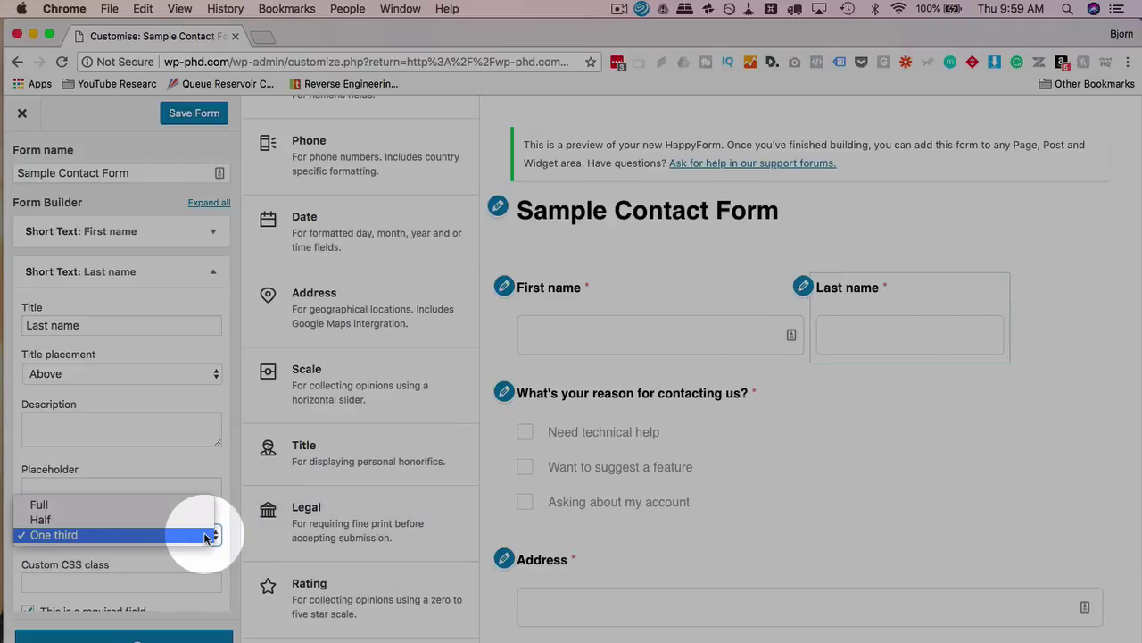
{"action": "left_click", "coordinate": [169, 517]}
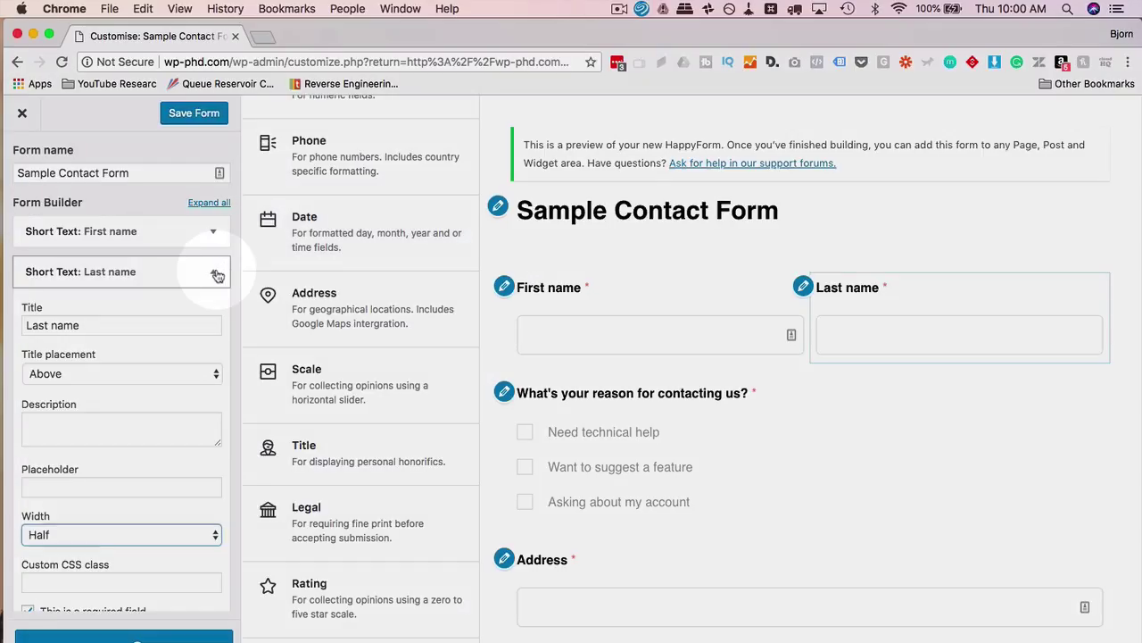
Delete the Address field, then briefly check the multiple-choice question's settings
{"action": "left_click", "coordinate": [214, 271]}
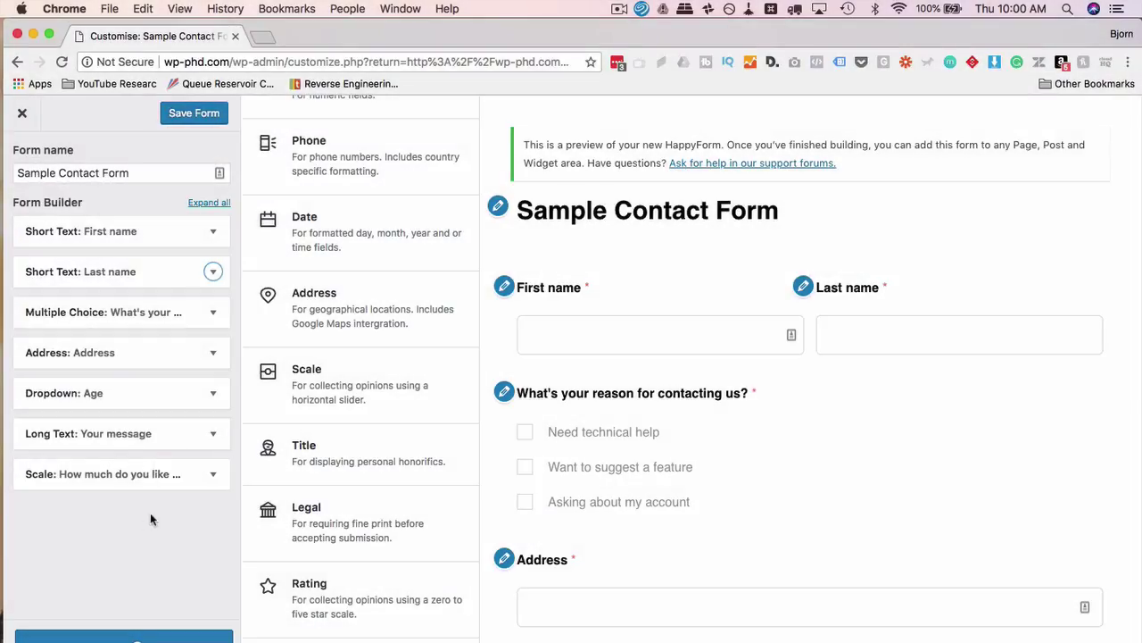
{"action": "scroll", "coordinate": [390, 377], "scroll_direction": "up", "scroll_amount": 3}
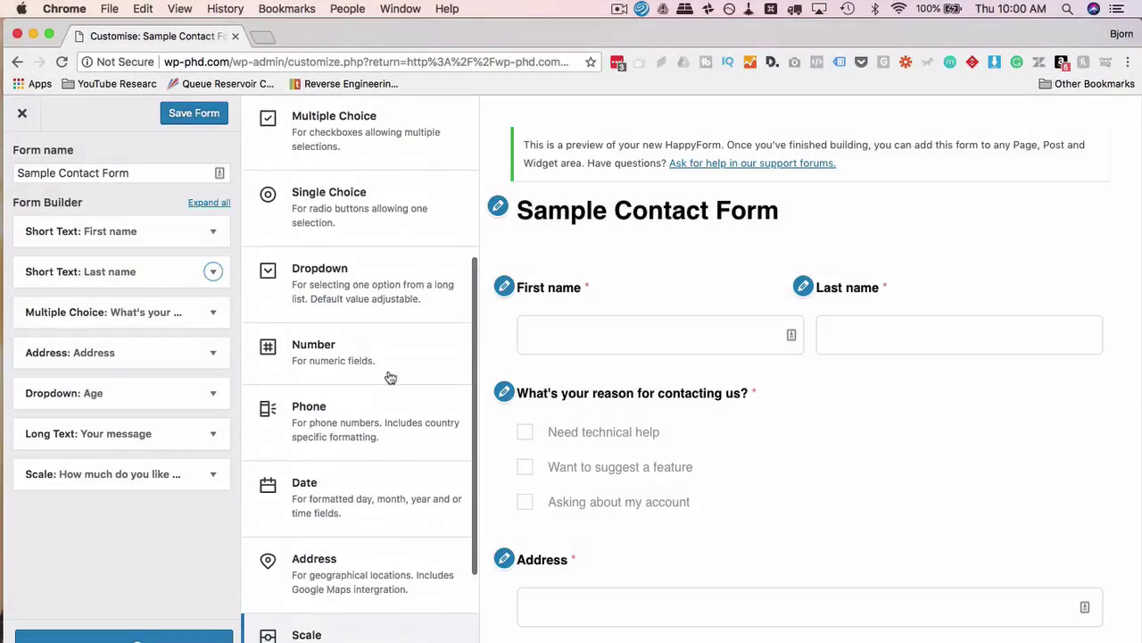
{"action": "scroll", "coordinate": [390, 378], "scroll_direction": "up", "scroll_amount": 3}
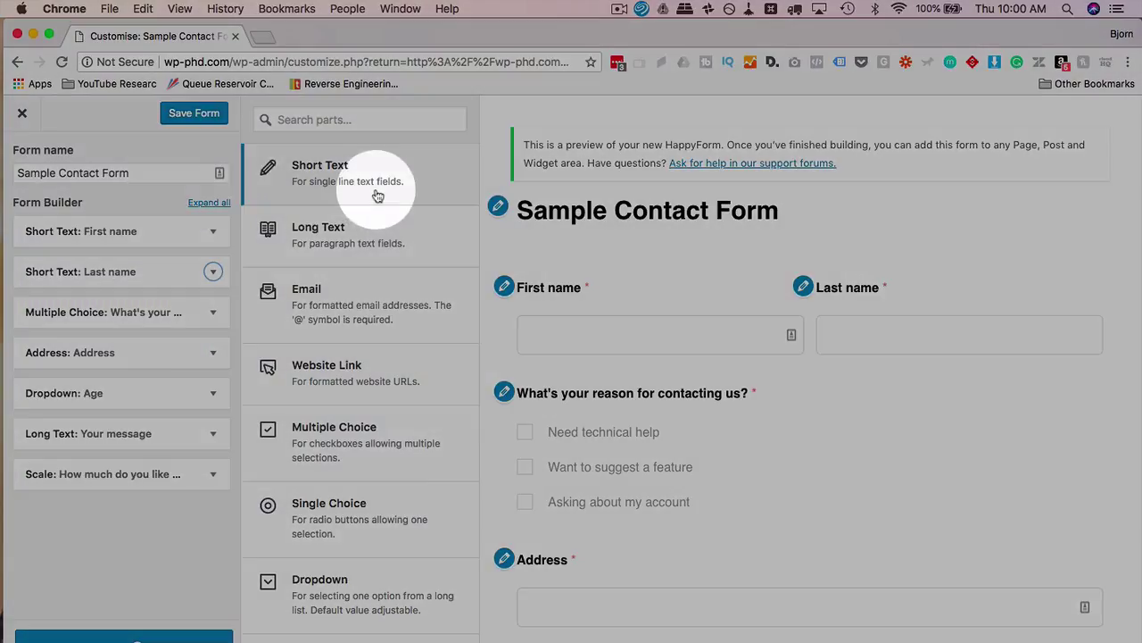
{"action": "scroll", "coordinate": [371, 635], "scroll_direction": "down", "scroll_amount": 5}
{"action": "scroll", "coordinate": [370, 637], "scroll_direction": "down", "scroll_amount": 1}
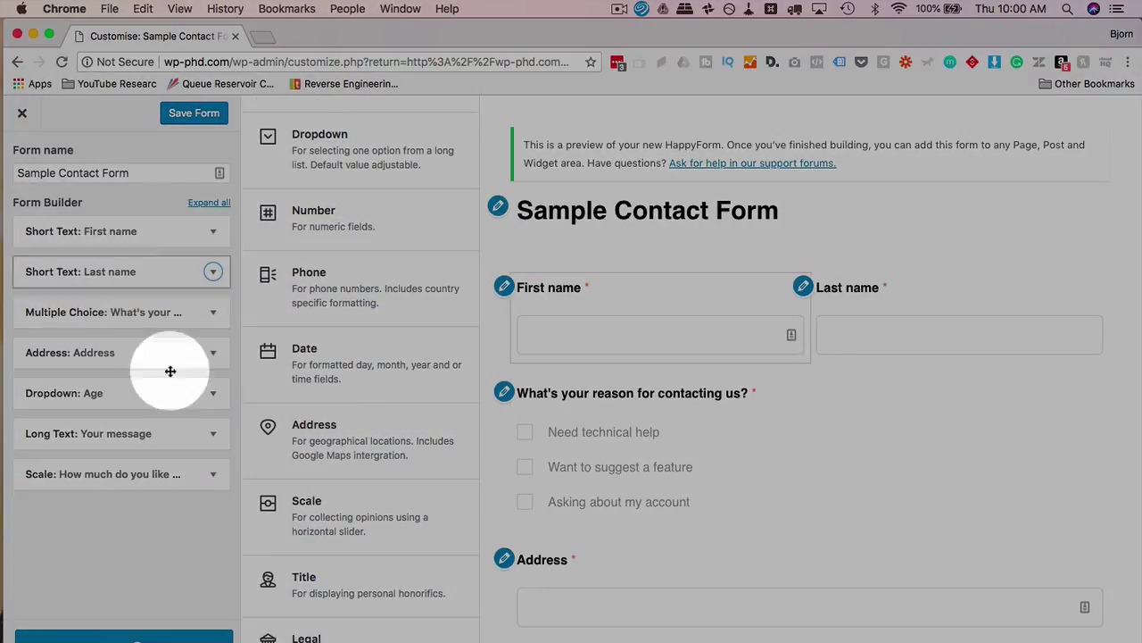
{"action": "left_click", "coordinate": [212, 353]}
{"action": "scroll", "coordinate": [128, 459], "scroll_direction": "down", "scroll_amount": 4}
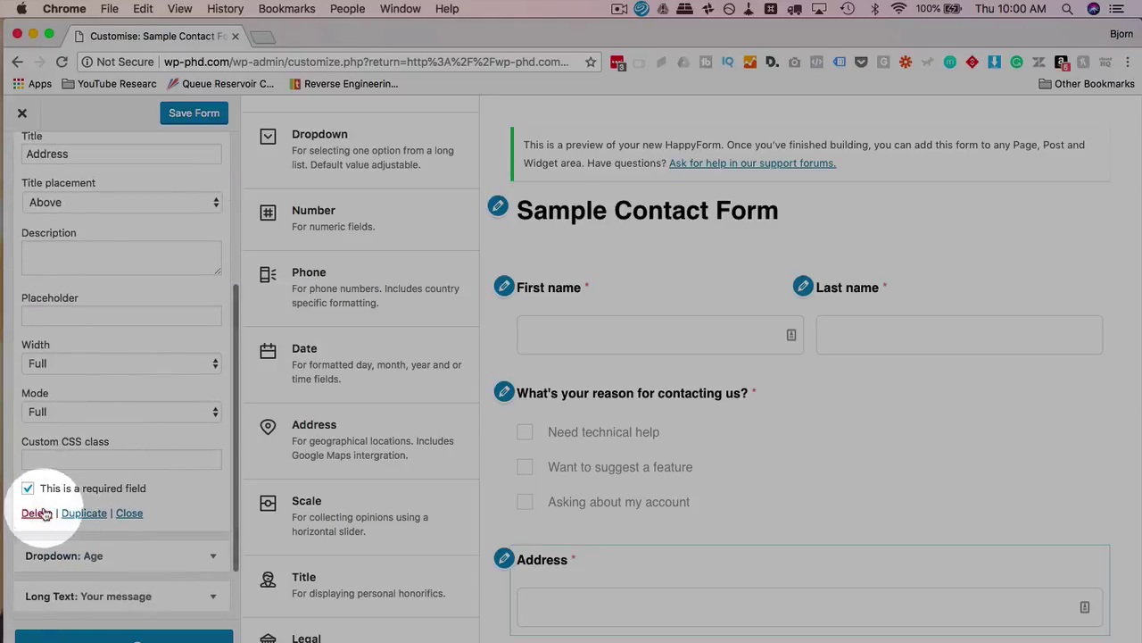
{"action": "left_click", "coordinate": [40, 512]}
{"action": "left_click", "coordinate": [213, 311]}
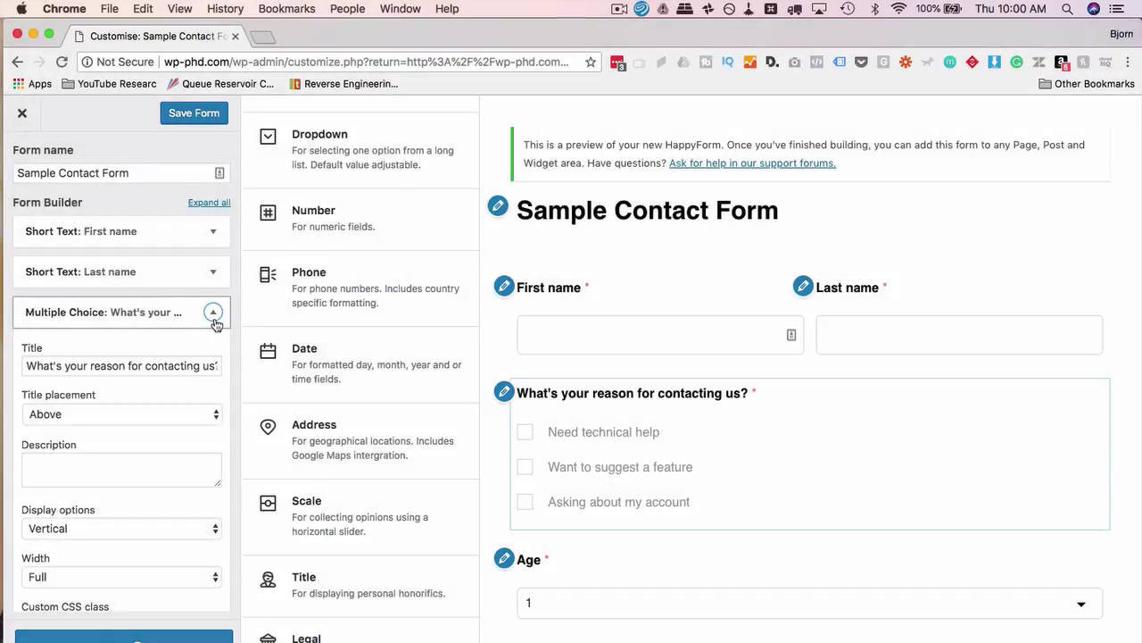
{"action": "left_click", "coordinate": [213, 311]}
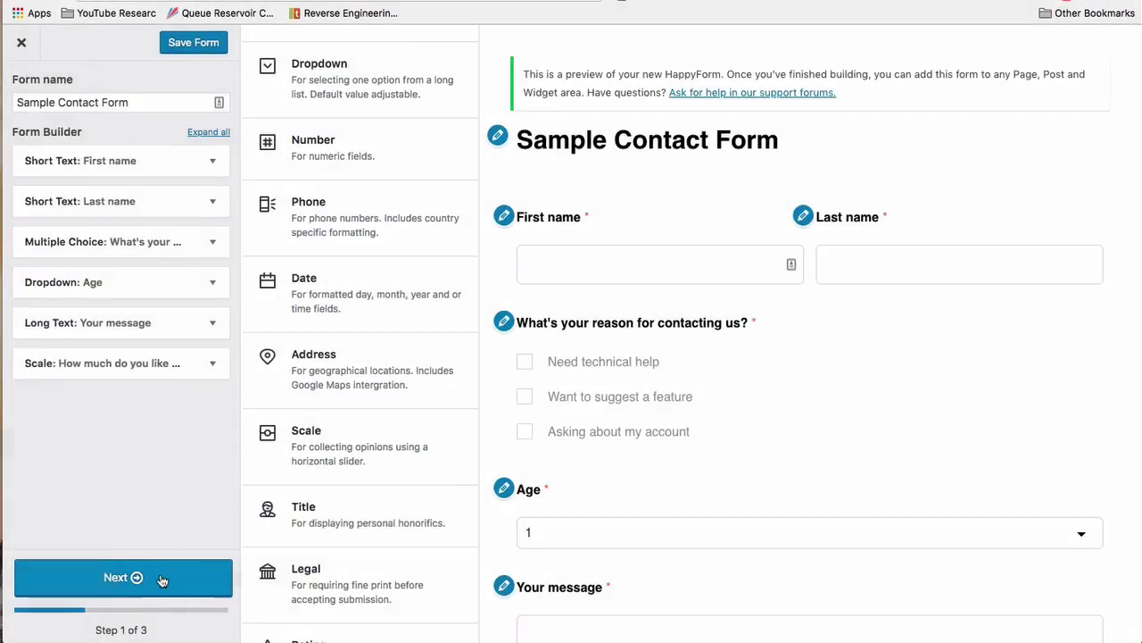
Go to Step 2 and enter the notification email address
{"action": "left_click", "coordinate": [162, 580]}
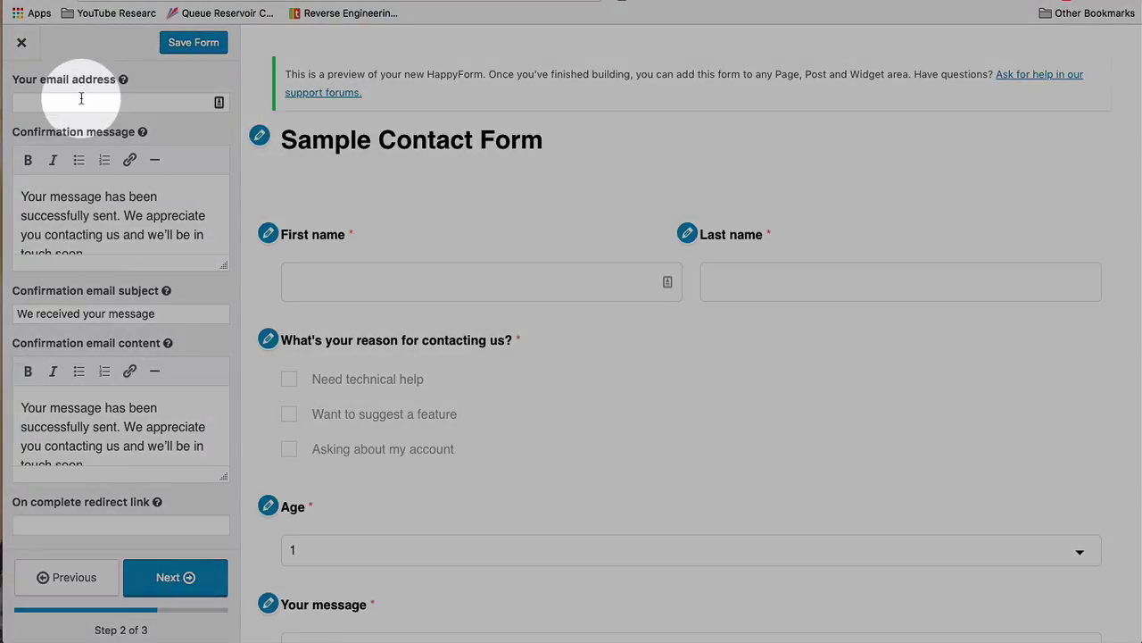
{"action": "left_click", "coordinate": [81, 100]}
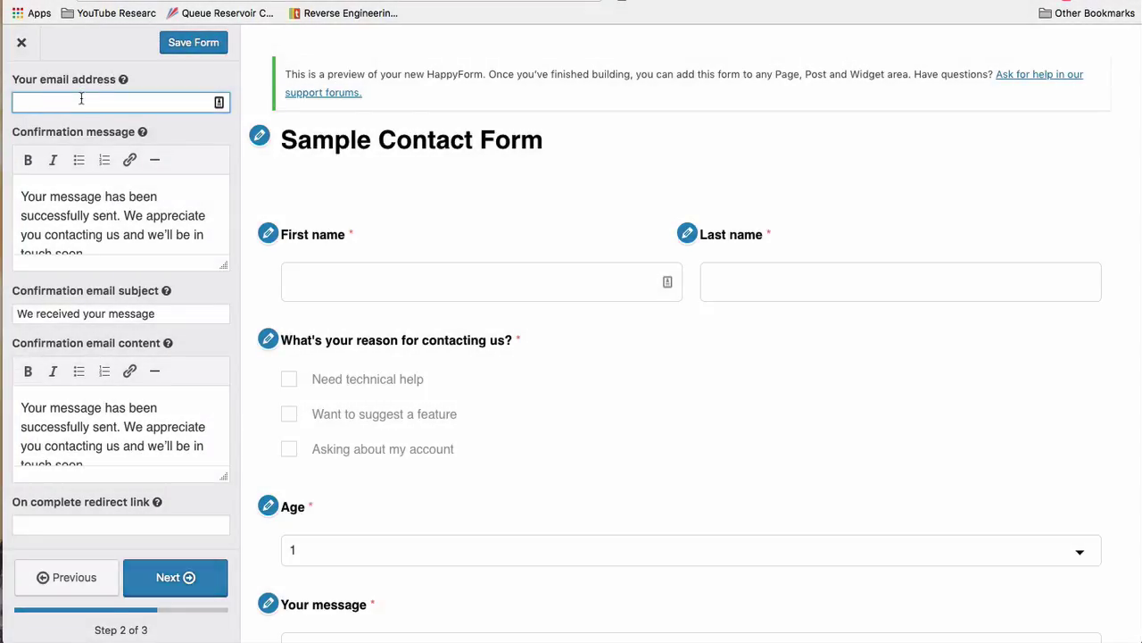
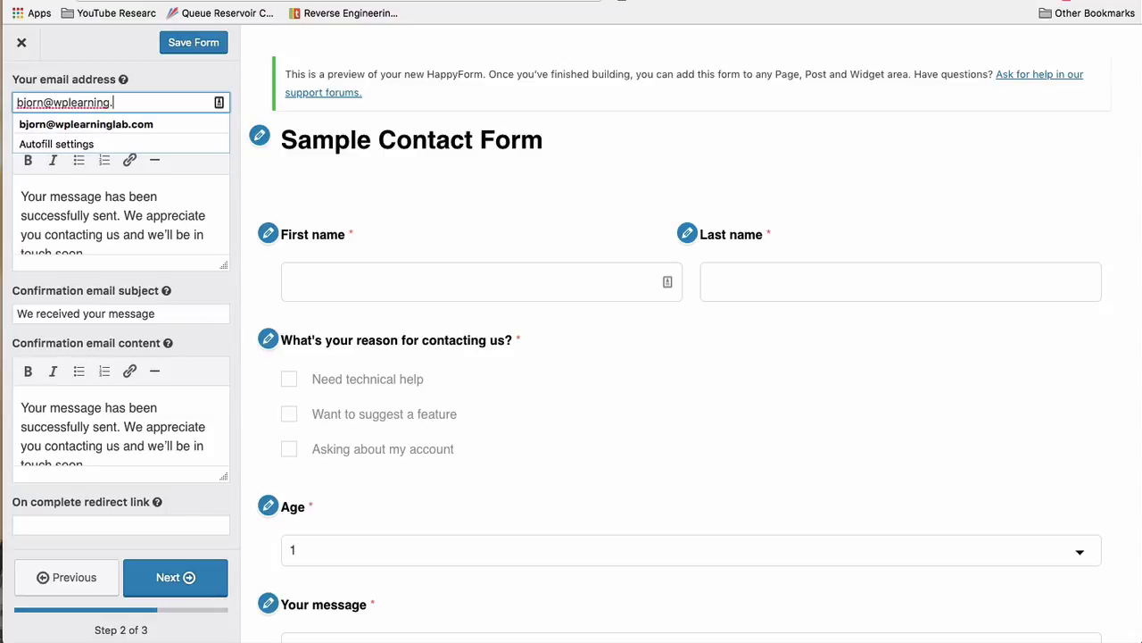
{"action": "left_click", "coordinate": [89, 197]}
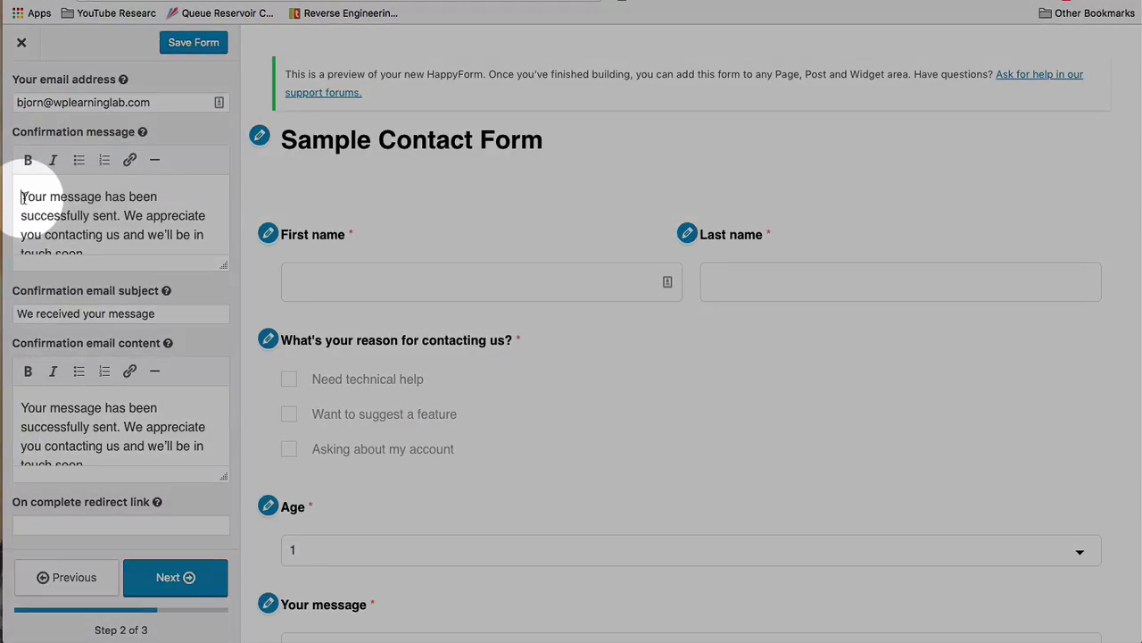
Change the confirmation email subject to 'We received your message...thanks!'
{"action": "left_click_drag", "start_coordinate": [23, 196], "coordinate": [85, 205]}
{"action": "left_click", "coordinate": [92, 260]}
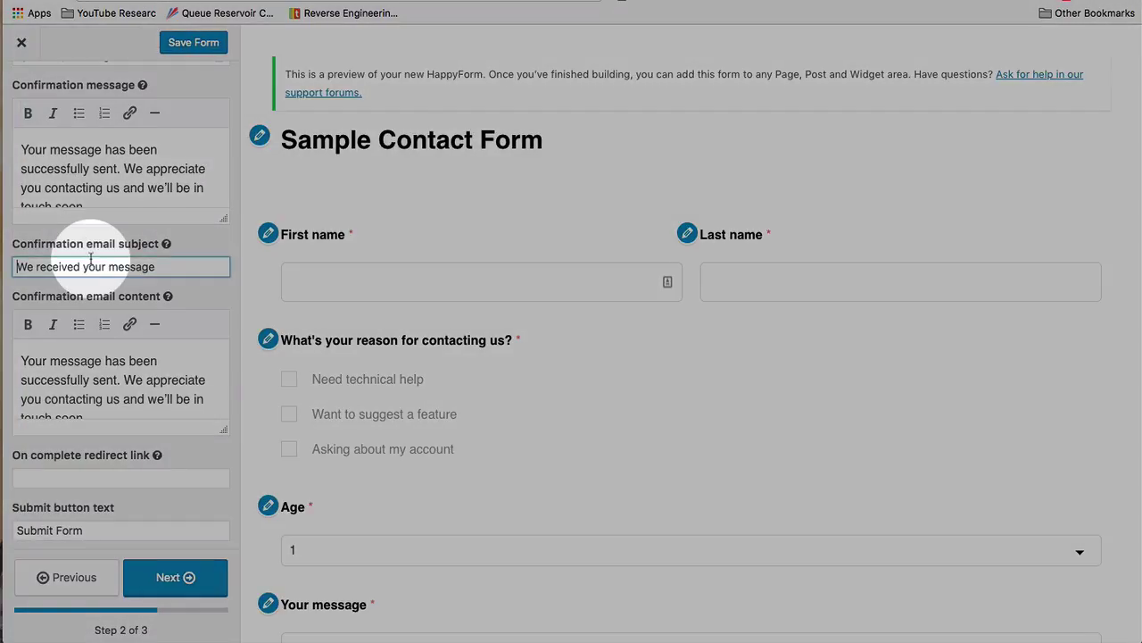
{"action": "scroll", "coordinate": [92, 258], "scroll_direction": "down", "scroll_amount": 3}
{"action": "left_click_drag", "start_coordinate": [174, 144], "coordinate": [16, 148]}
{"action": "left_click", "coordinate": [185, 144]}
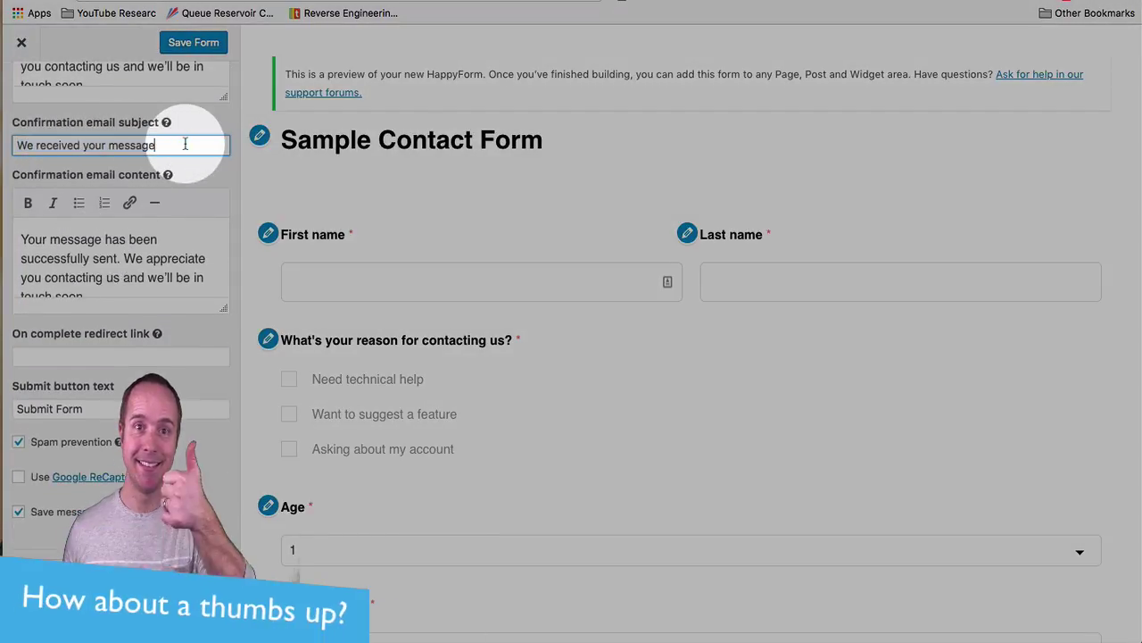
{"action": "type", "text": "...thanks!"}
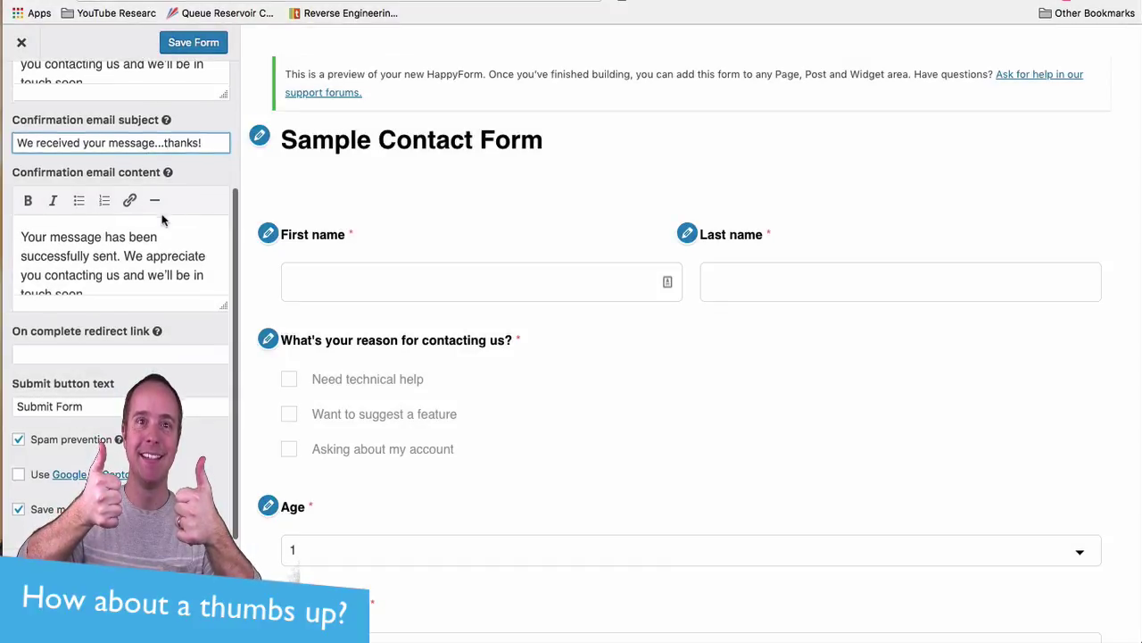
{"action": "scroll", "coordinate": [125, 258], "scroll_direction": "down", "scroll_amount": 2}
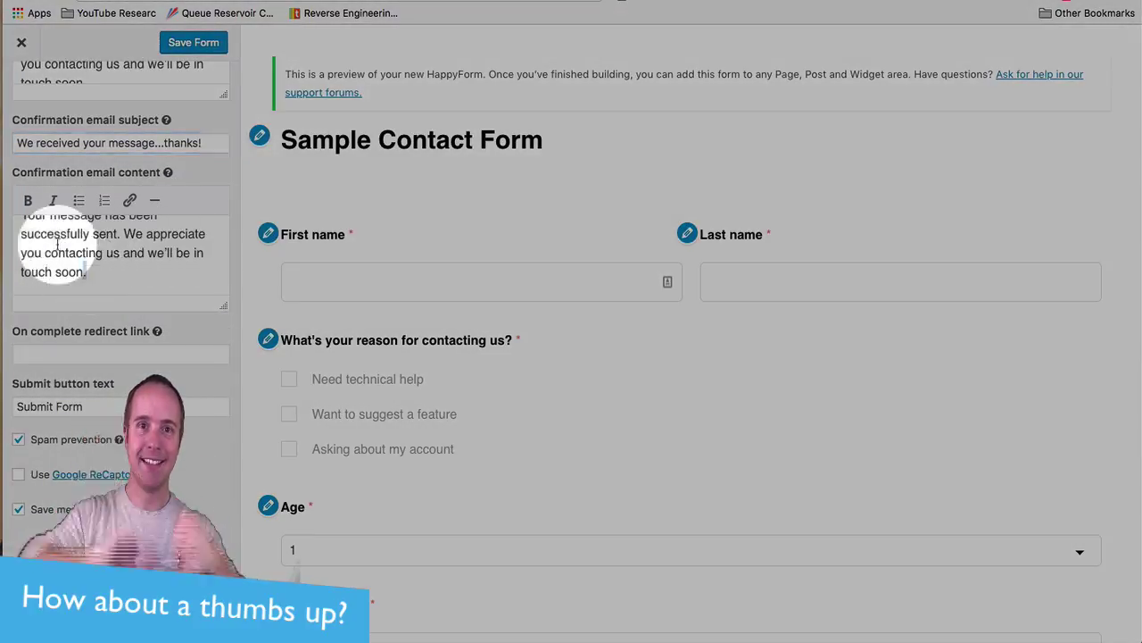
{"action": "triple_click", "coordinate": [127, 256]}
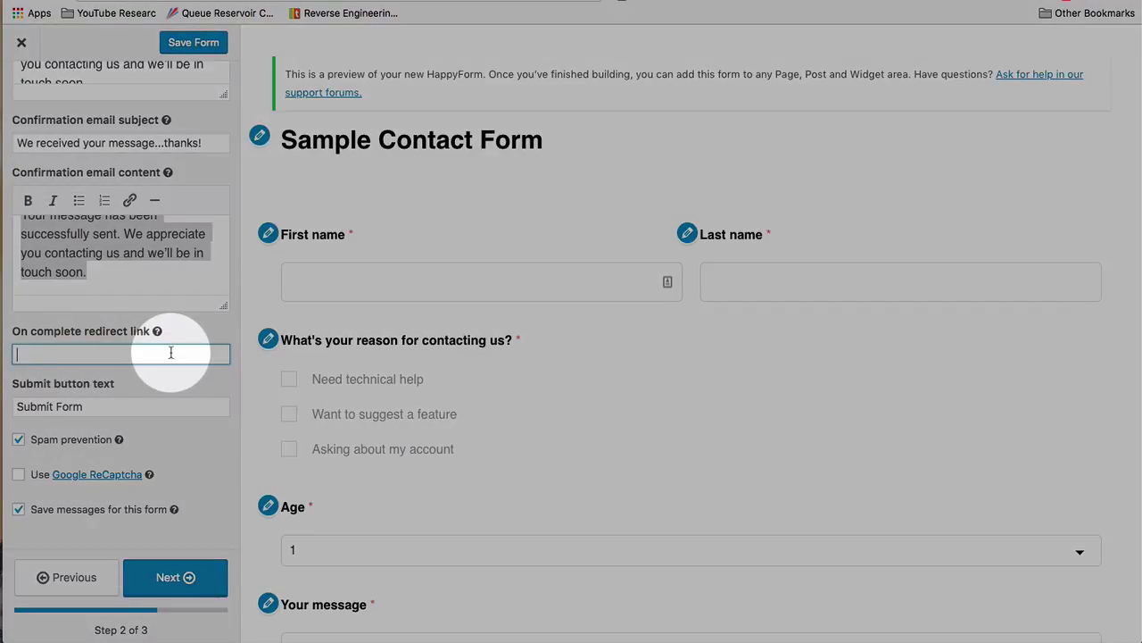
Rename the submit button to 'Send The Data', keep spam prevention on and Google ReCaptcha off
{"action": "triple_click", "coordinate": [105, 404]}
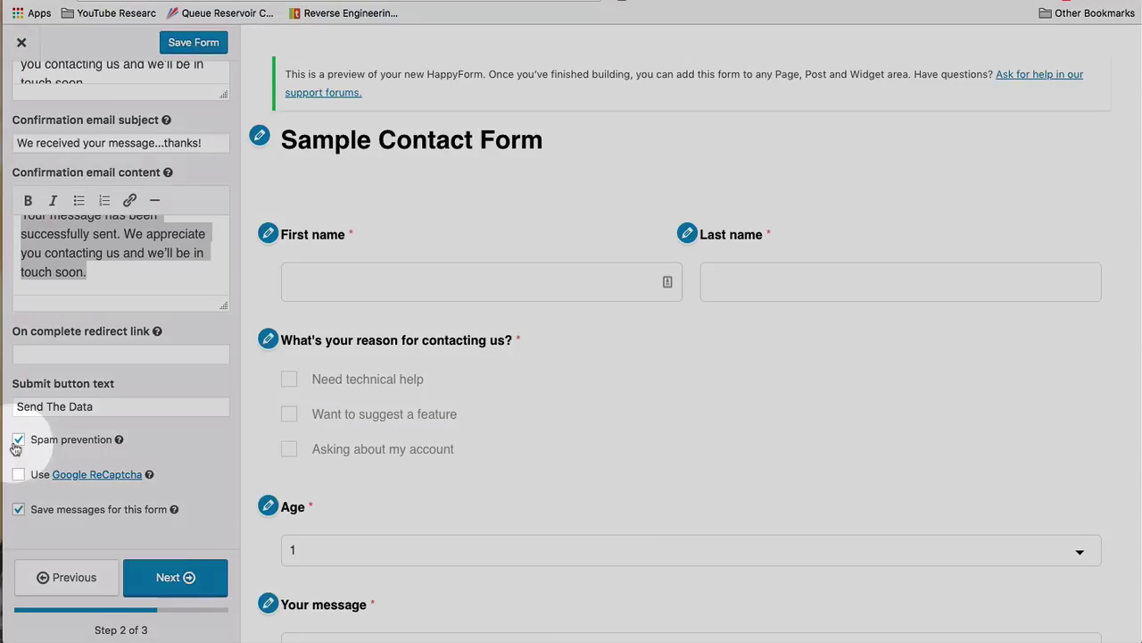
{"action": "left_click", "coordinate": [16, 442]}
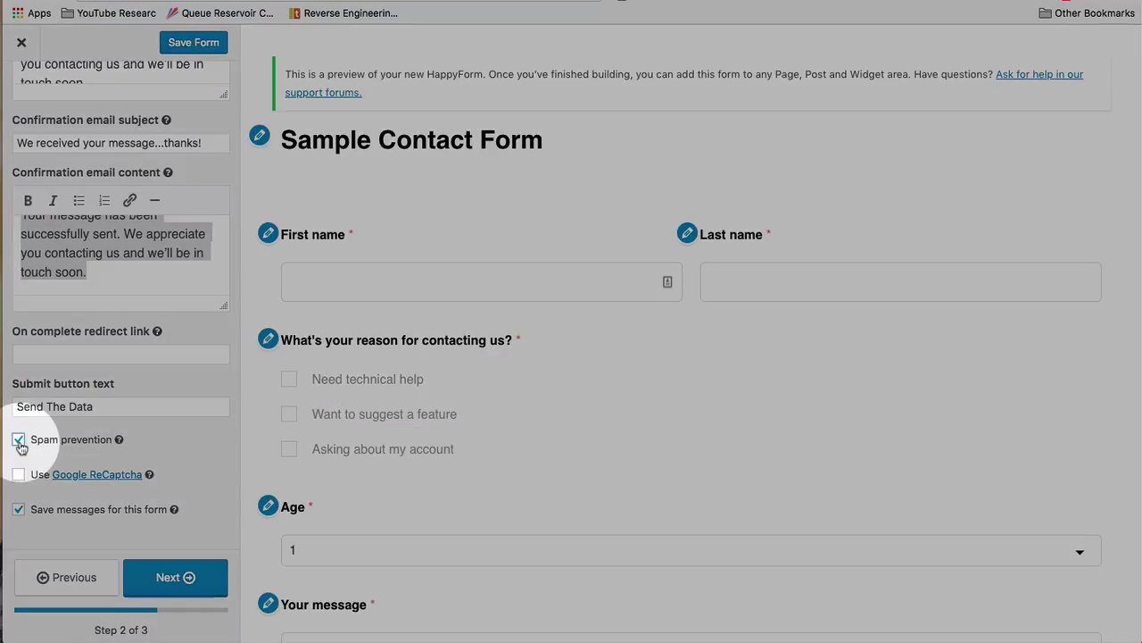
{"action": "mouse_move", "coordinate": [122, 441]}
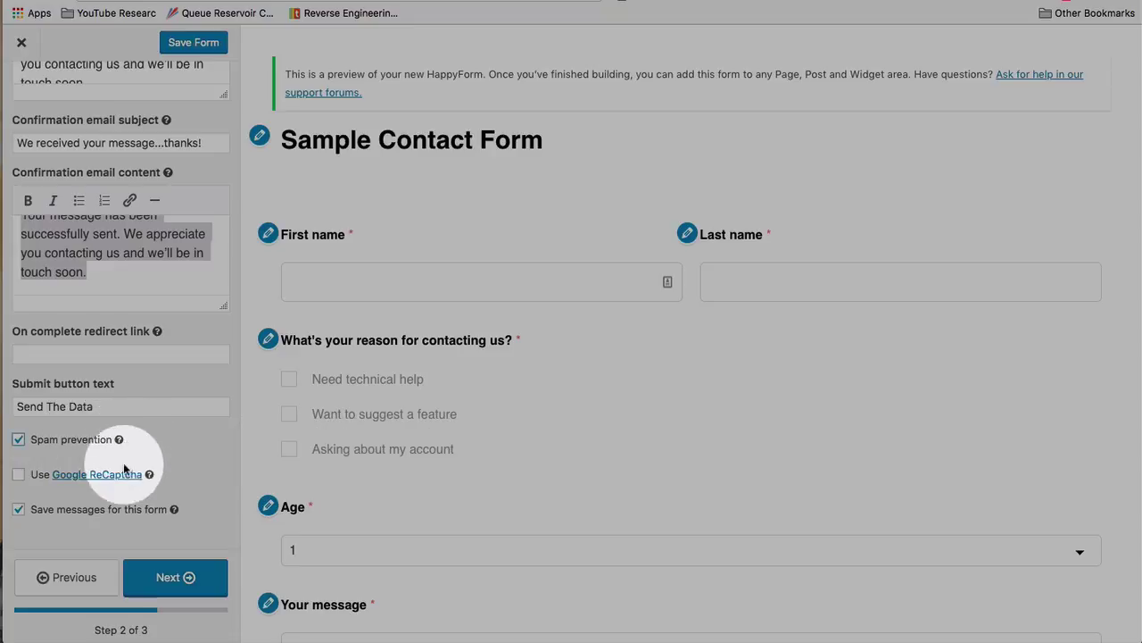
{"action": "left_click", "coordinate": [20, 476]}
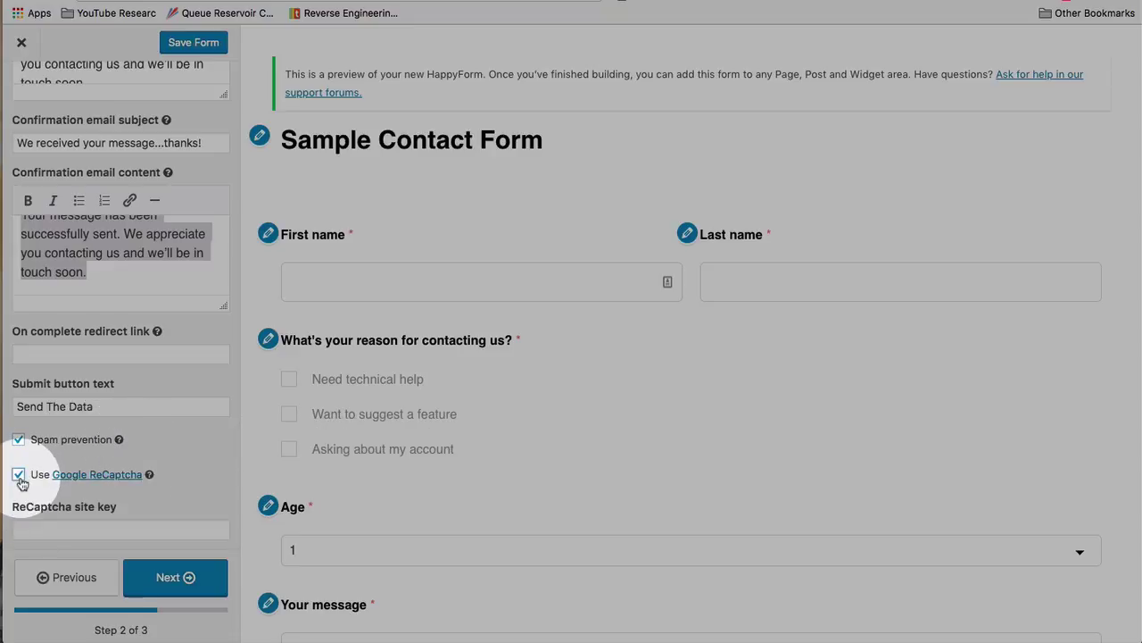
{"action": "scroll", "coordinate": [134, 437], "scroll_direction": "down", "scroll_amount": 2}
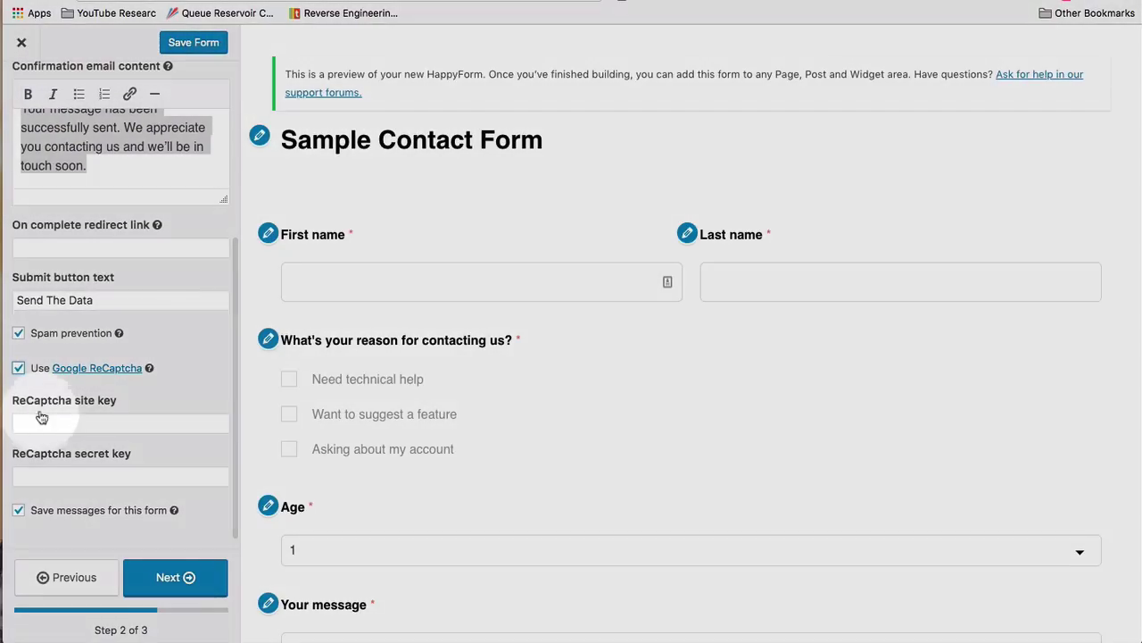
{"action": "left_click", "coordinate": [42, 421]}
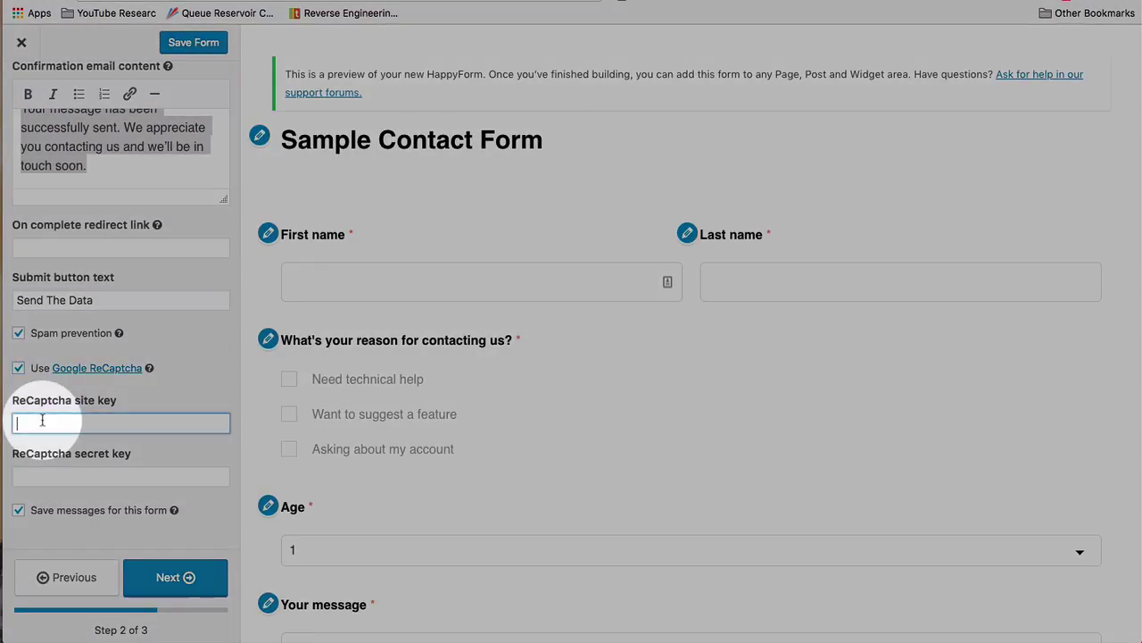
{"action": "left_click", "coordinate": [54, 475]}
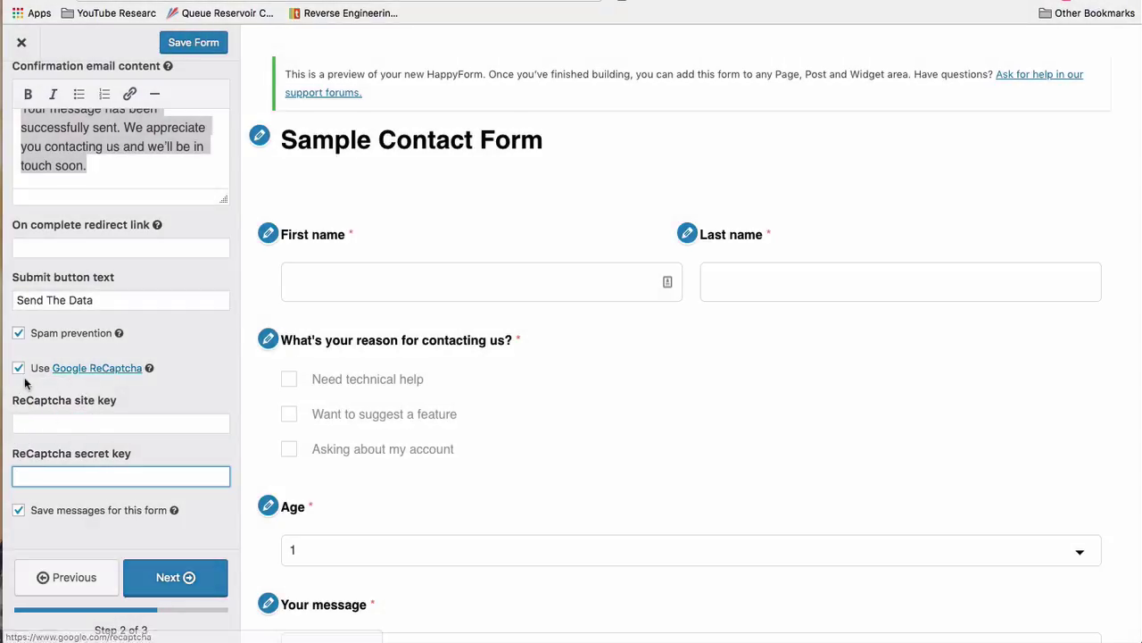
{"action": "left_click", "coordinate": [19, 368]}
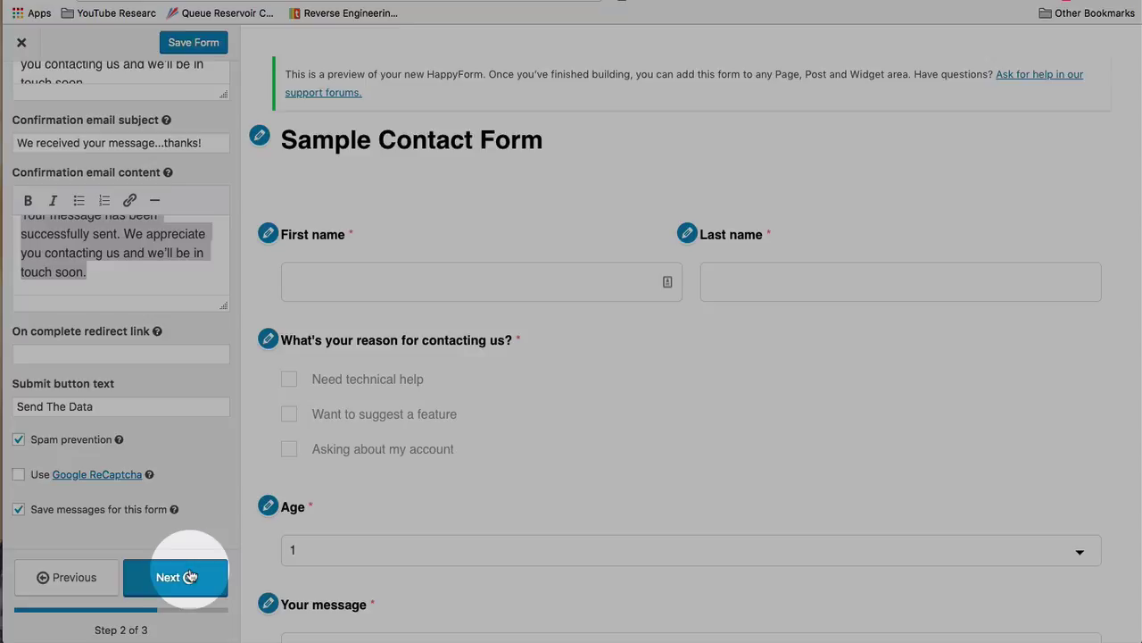
{"action": "left_click", "coordinate": [190, 577]}
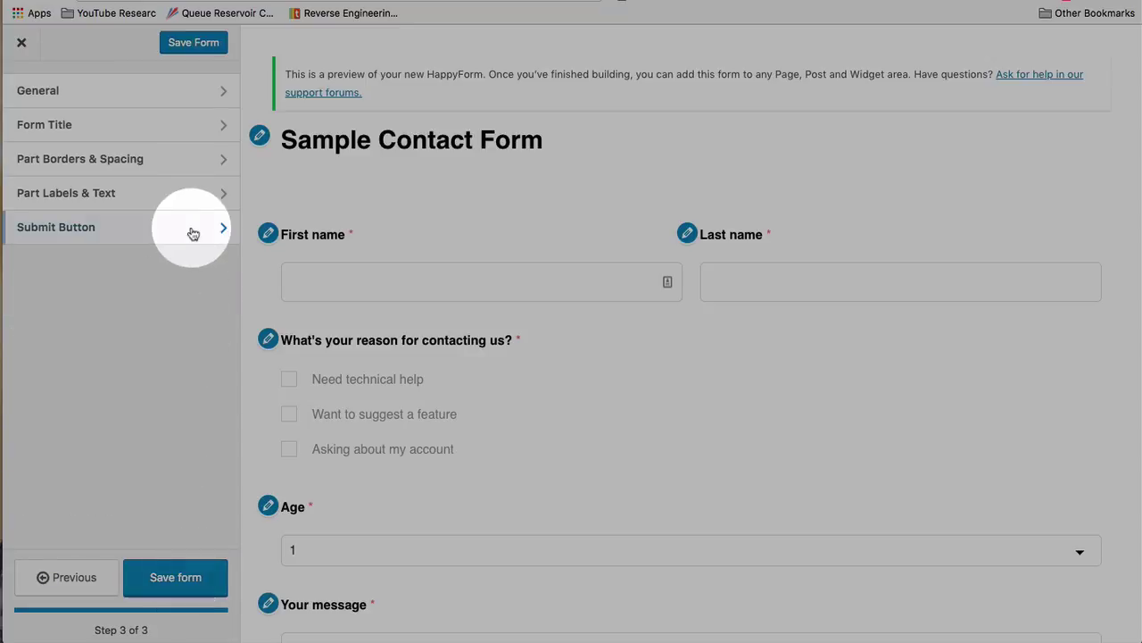
{"action": "left_click", "coordinate": [184, 100]}
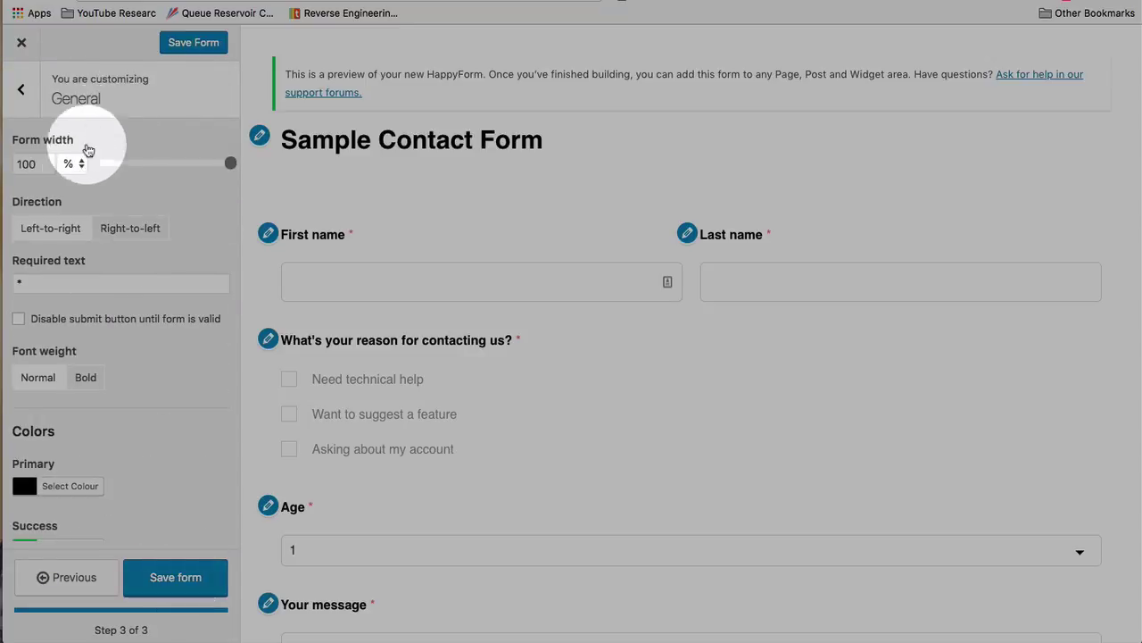
{"action": "scroll", "coordinate": [79, 166], "scroll_direction": "down", "scroll_amount": 3}
{"action": "scroll", "coordinate": [144, 332], "scroll_direction": "up", "scroll_amount": 3}
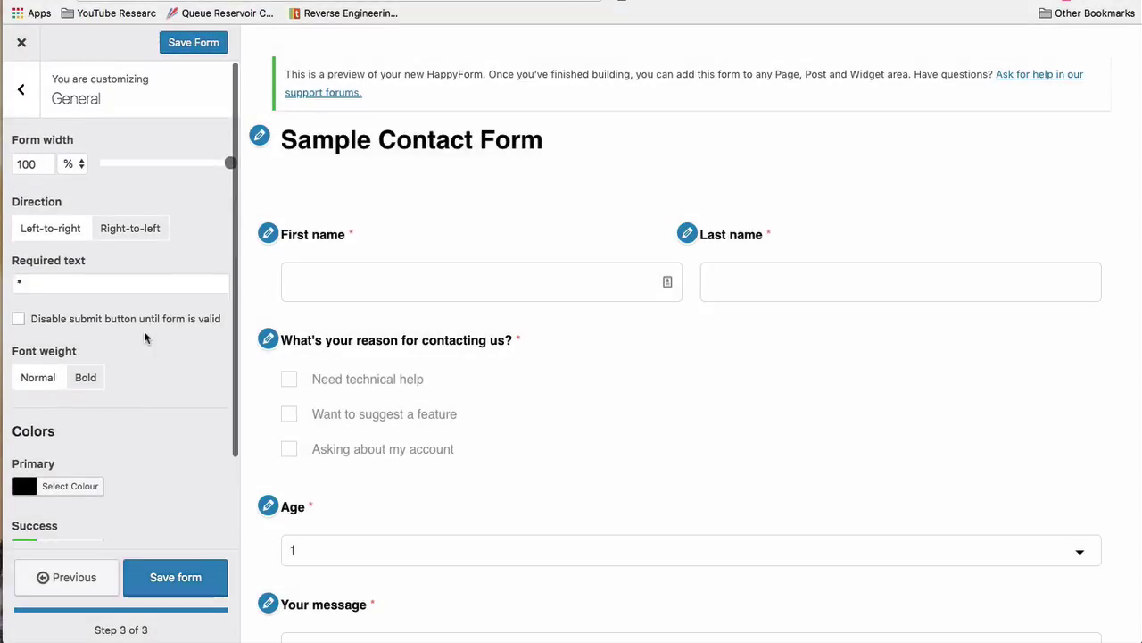
{"action": "scroll", "coordinate": [143, 392], "scroll_direction": "down", "scroll_amount": 2}
{"action": "scroll", "coordinate": [143, 393], "scroll_direction": "down", "scroll_amount": 1}
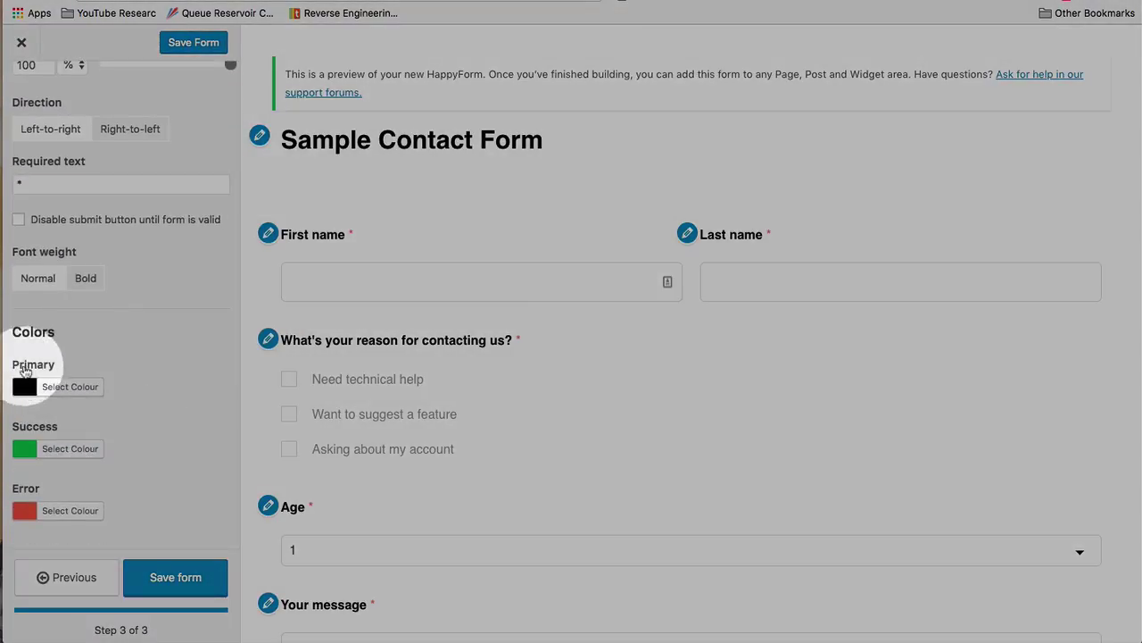
{"action": "left_click", "coordinate": [36, 388]}
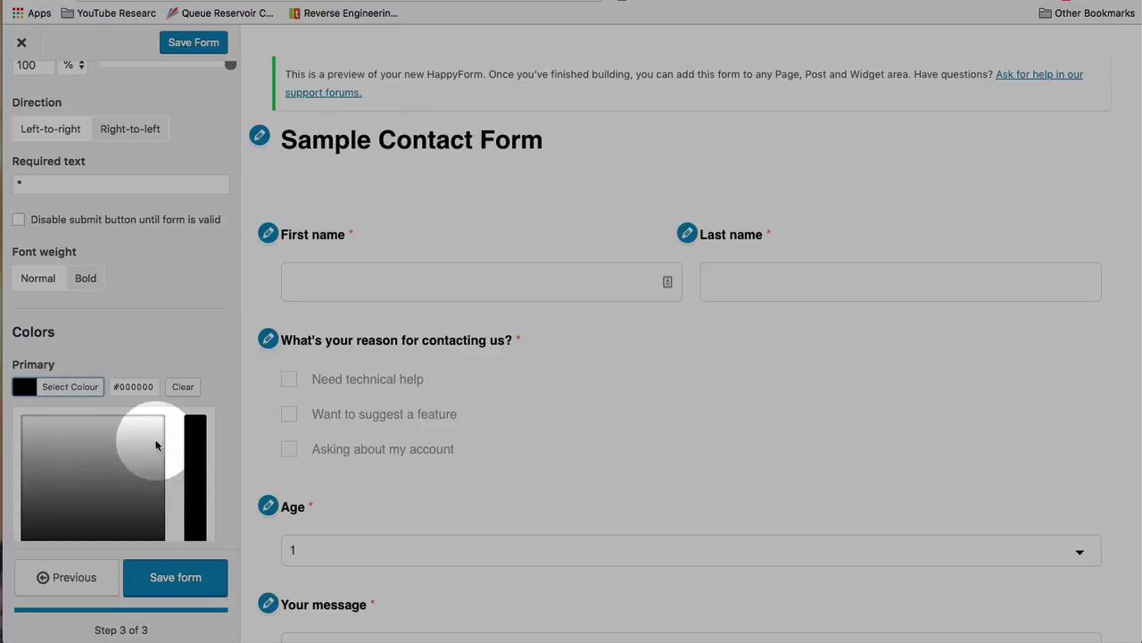
{"action": "scroll", "coordinate": [192, 455], "scroll_direction": "down", "scroll_amount": 2}
{"action": "left_click", "coordinate": [187, 429]}
{"action": "left_click", "coordinate": [40, 390]}
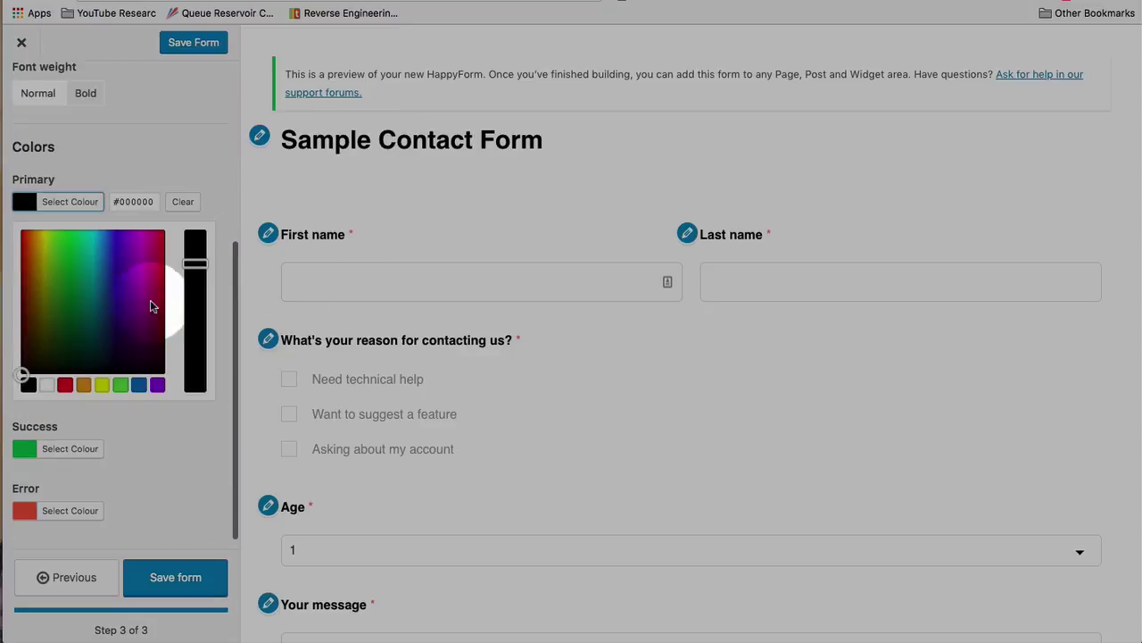
{"action": "mouse_move", "coordinate": [158, 298]}
{"action": "left_mouse_down"}
{"action": "mouse_move", "coordinate": [63, 276]}
{"action": "mouse_move", "coordinate": [13, 237]}
{"action": "mouse_move", "coordinate": [16, 270]}
{"action": "mouse_move", "coordinate": [20, 252]}
{"action": "left_mouse_up"}
{"action": "scroll", "coordinate": [408, 128], "scroll_direction": "down", "scroll_amount": 5}
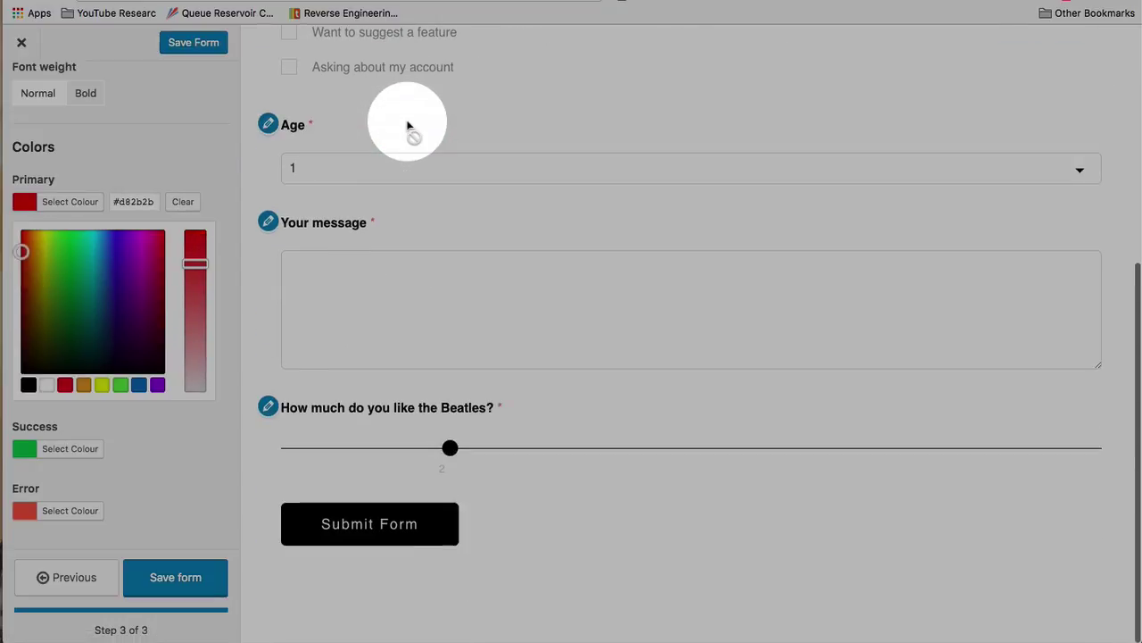
{"action": "scroll", "coordinate": [408, 127], "scroll_direction": "up", "scroll_amount": 5}
{"action": "left_click", "coordinate": [204, 161]}
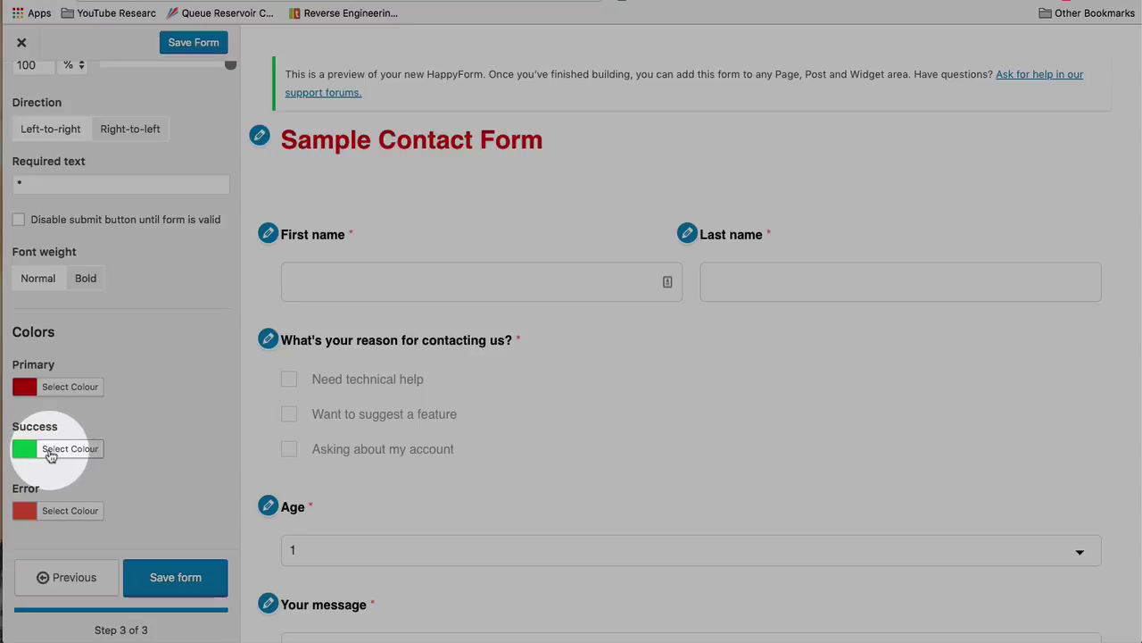
{"action": "left_click", "coordinate": [47, 455]}
{"action": "left_click", "coordinate": [159, 496]}
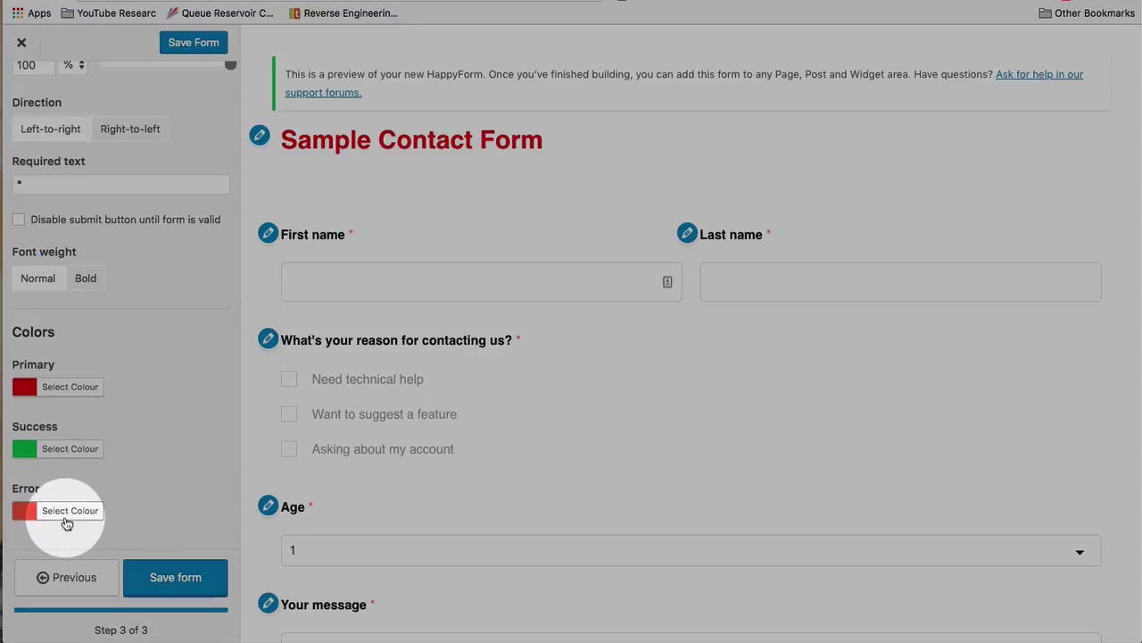
{"action": "scroll", "coordinate": [175, 355], "scroll_direction": "up", "scroll_amount": 3}
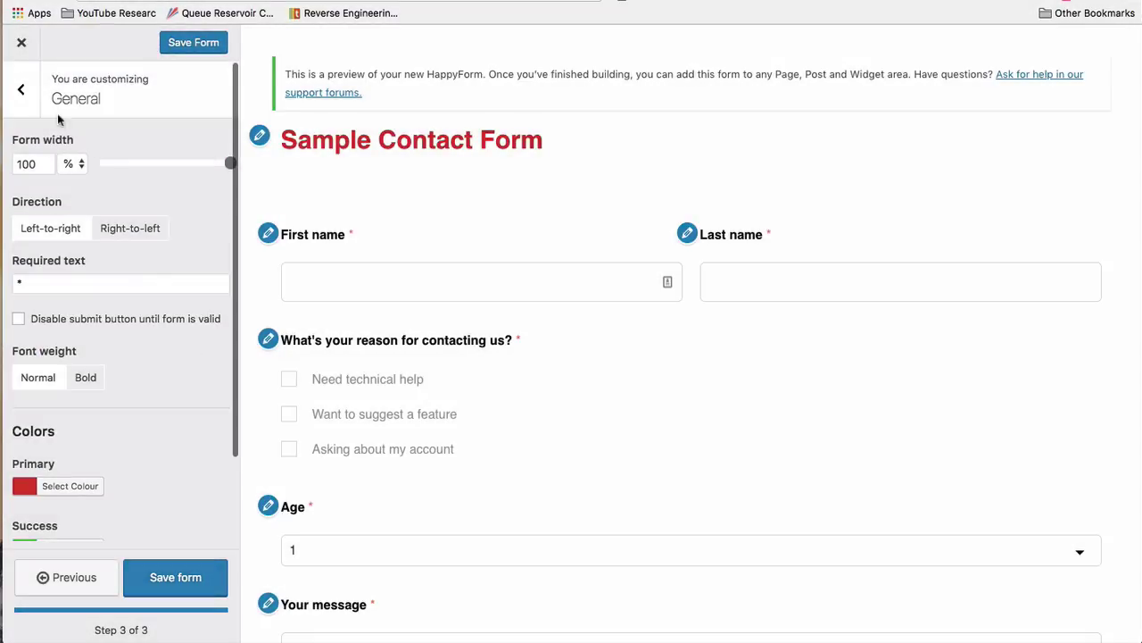
Try right and centre alignment on the Form Title, leave it left-aligned, and set its font size to 42
{"action": "left_click", "coordinate": [22, 90]}
{"action": "left_click", "coordinate": [145, 130]}
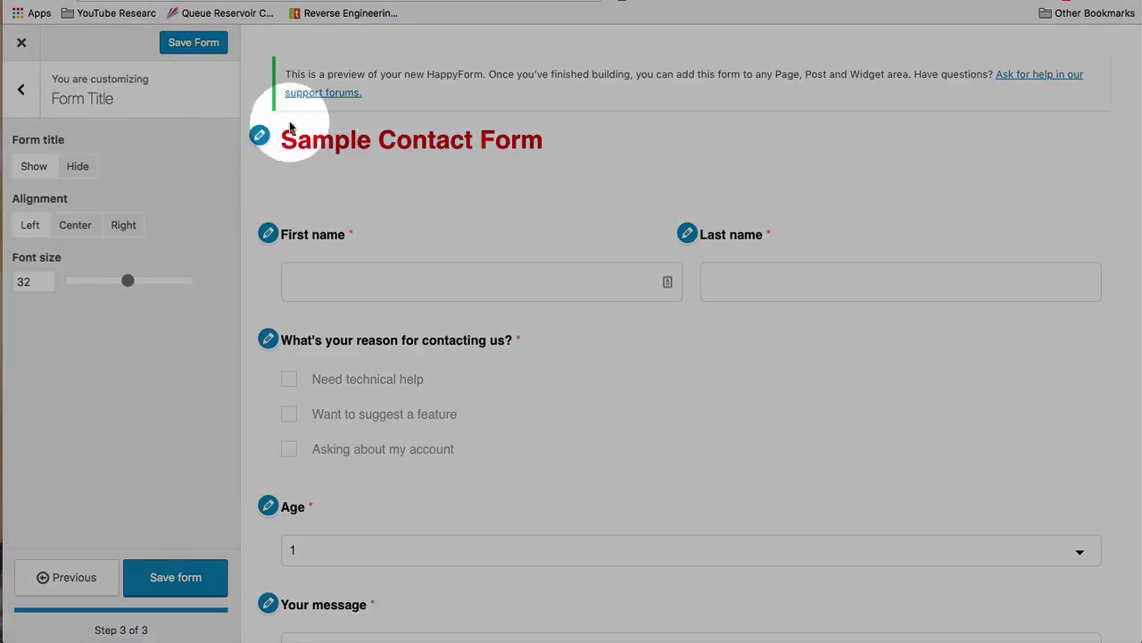
{"action": "left_click_drag", "start_coordinate": [282, 142], "coordinate": [498, 150]}
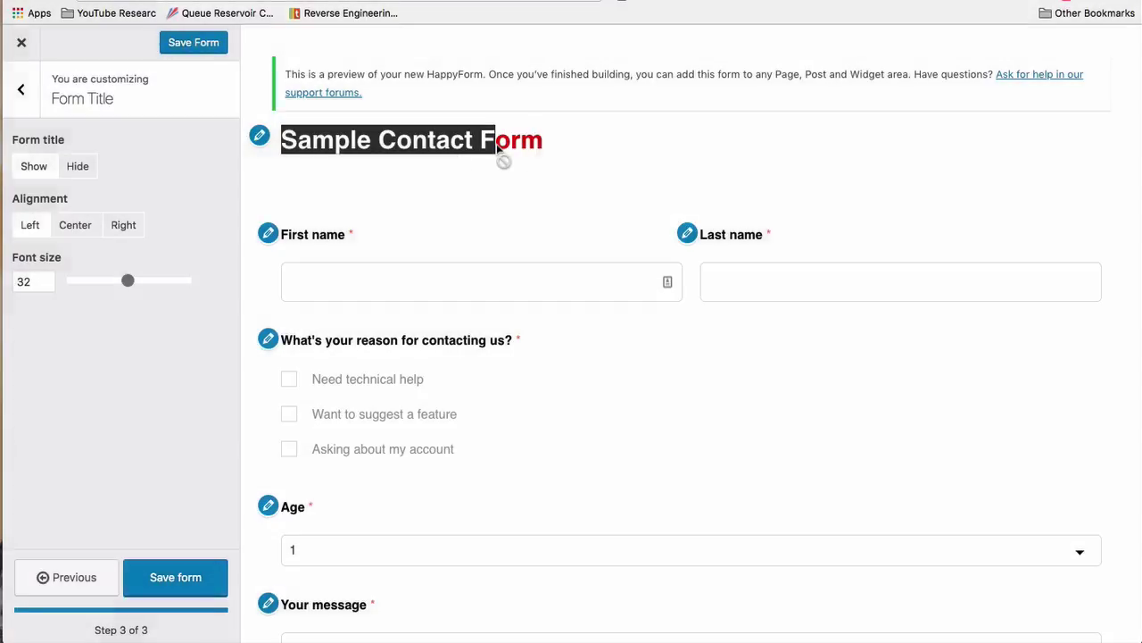
{"action": "left_click", "coordinate": [133, 225]}
{"action": "left_click", "coordinate": [76, 227]}
{"action": "left_click", "coordinate": [30, 224]}
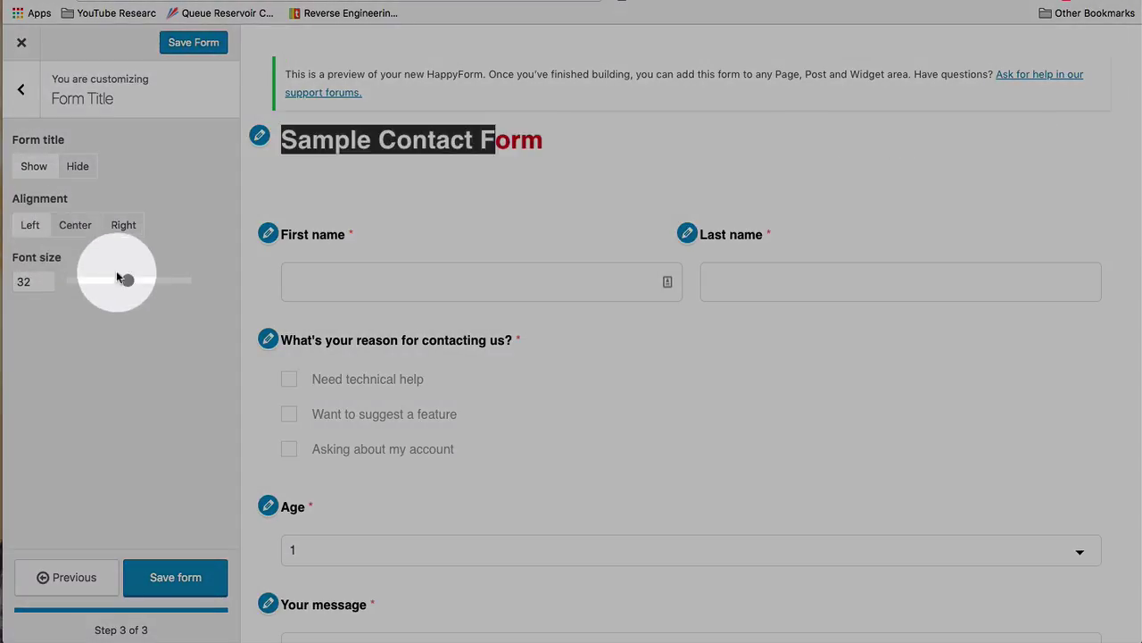
{"action": "left_click_drag", "start_coordinate": [118, 279], "coordinate": [161, 283]}
Look through the Part Borders & Spacing and Part Labels & Text style settings
{"action": "left_click", "coordinate": [22, 89]}
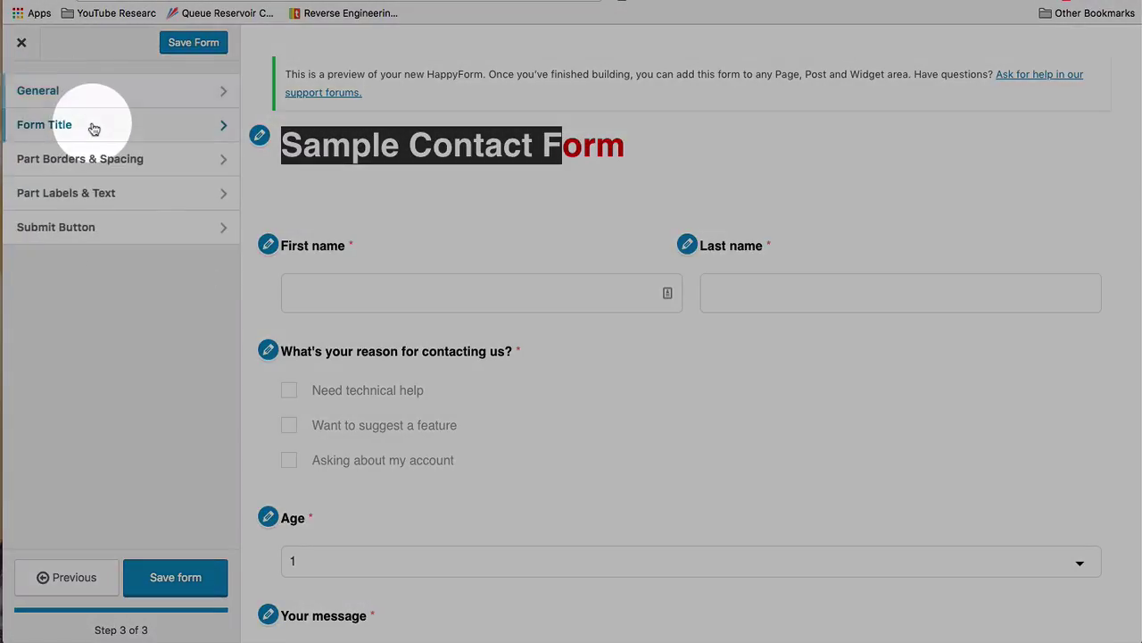
{"action": "left_click", "coordinate": [112, 168]}
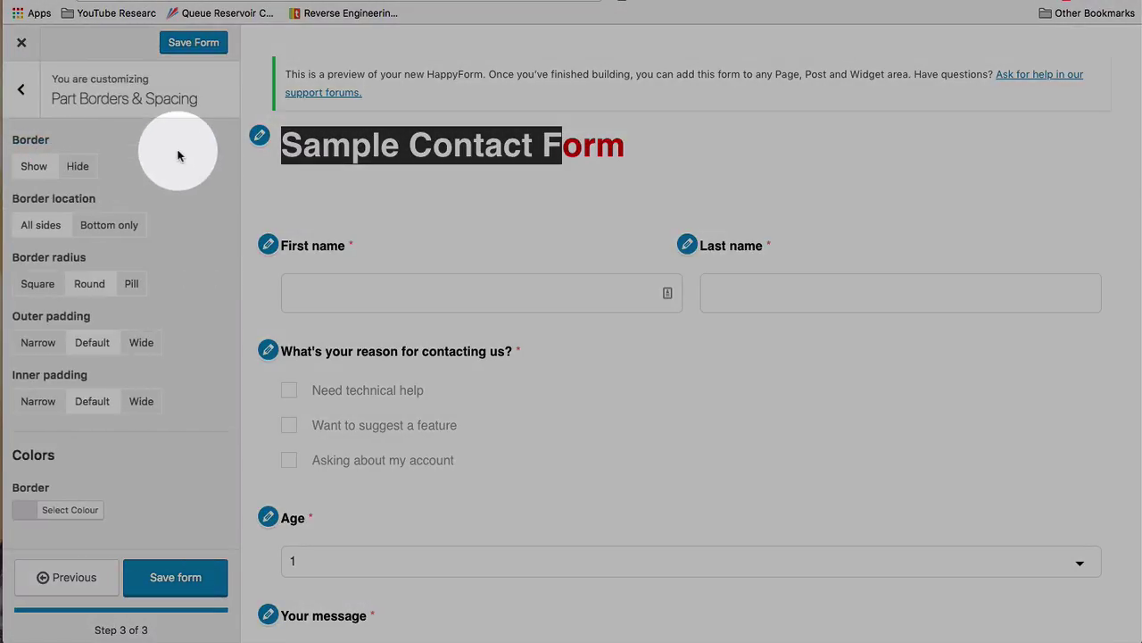
{"action": "scroll", "coordinate": [178, 158], "scroll_direction": "down", "scroll_amount": 2}
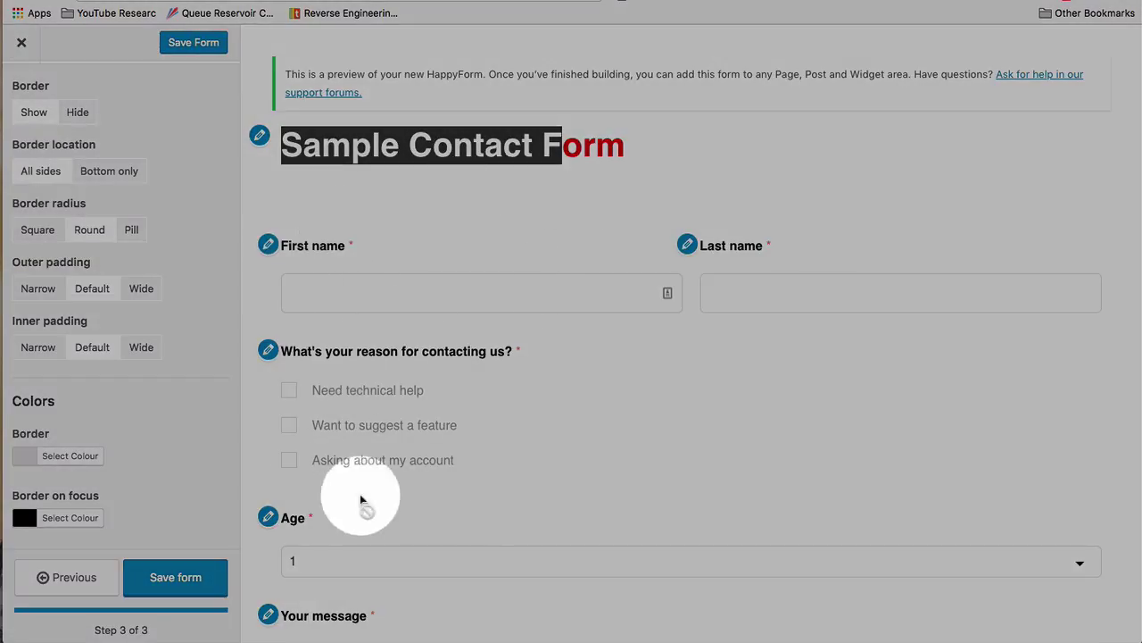
{"action": "scroll", "coordinate": [146, 289], "scroll_direction": "up", "scroll_amount": 2}
{"action": "scroll", "coordinate": [76, 294], "scroll_direction": "down", "scroll_amount": 5}
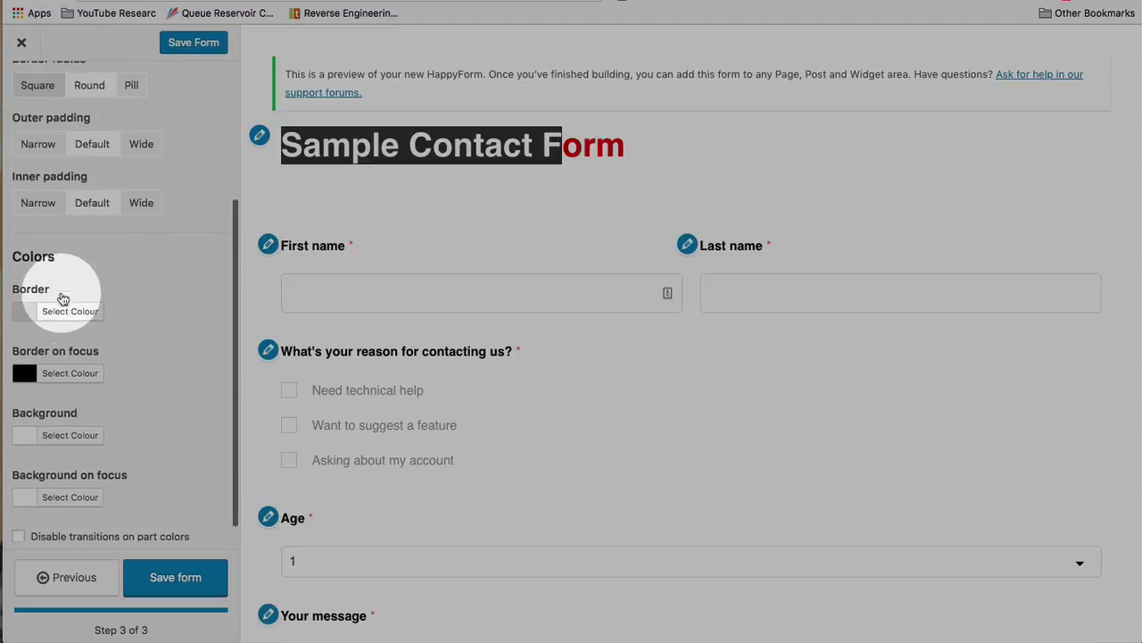
{"action": "scroll", "coordinate": [51, 166], "scroll_direction": "up", "scroll_amount": 5}
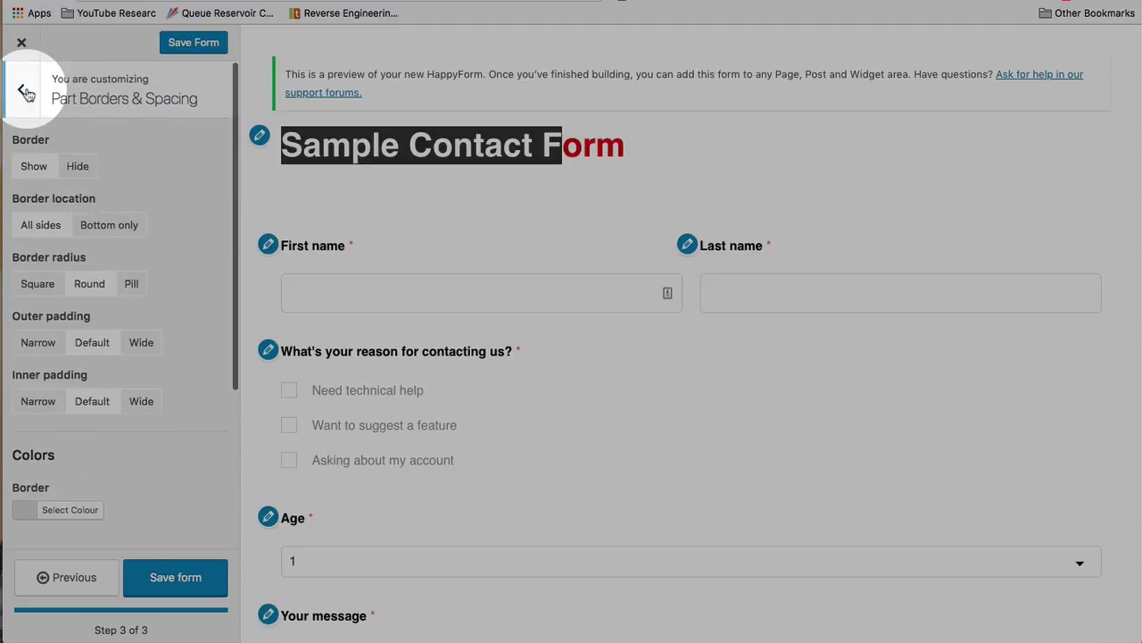
{"action": "left_click", "coordinate": [20, 156]}
{"action": "left_click", "coordinate": [126, 203]}
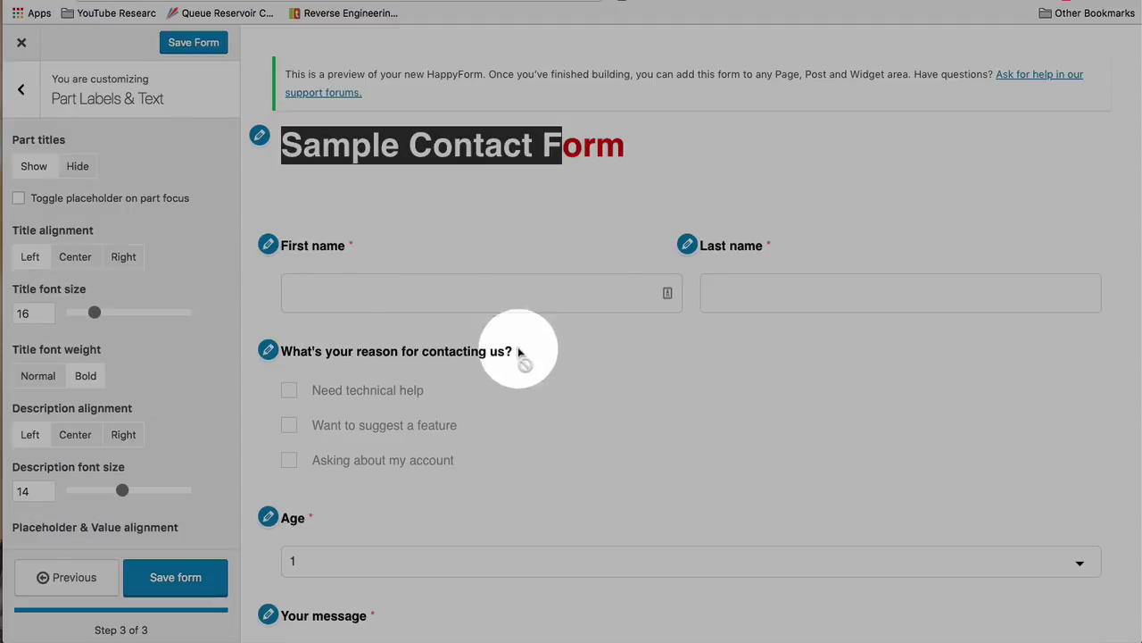
Look through the submit button style settings and return to the style section list
{"action": "left_click", "coordinate": [25, 92]}
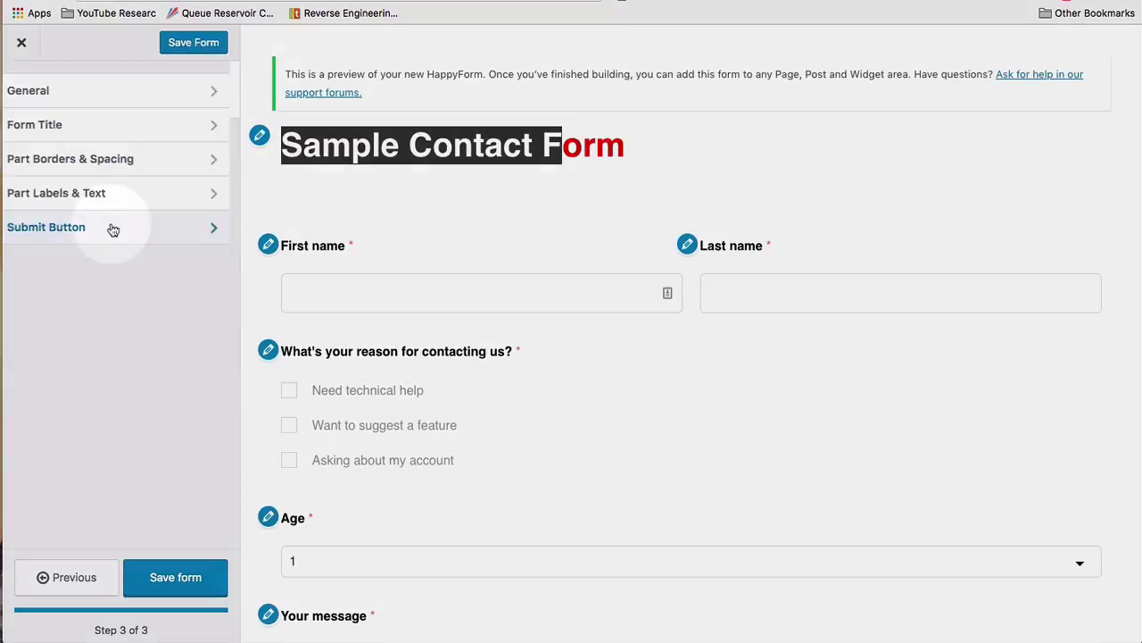
{"action": "left_click", "coordinate": [112, 224]}
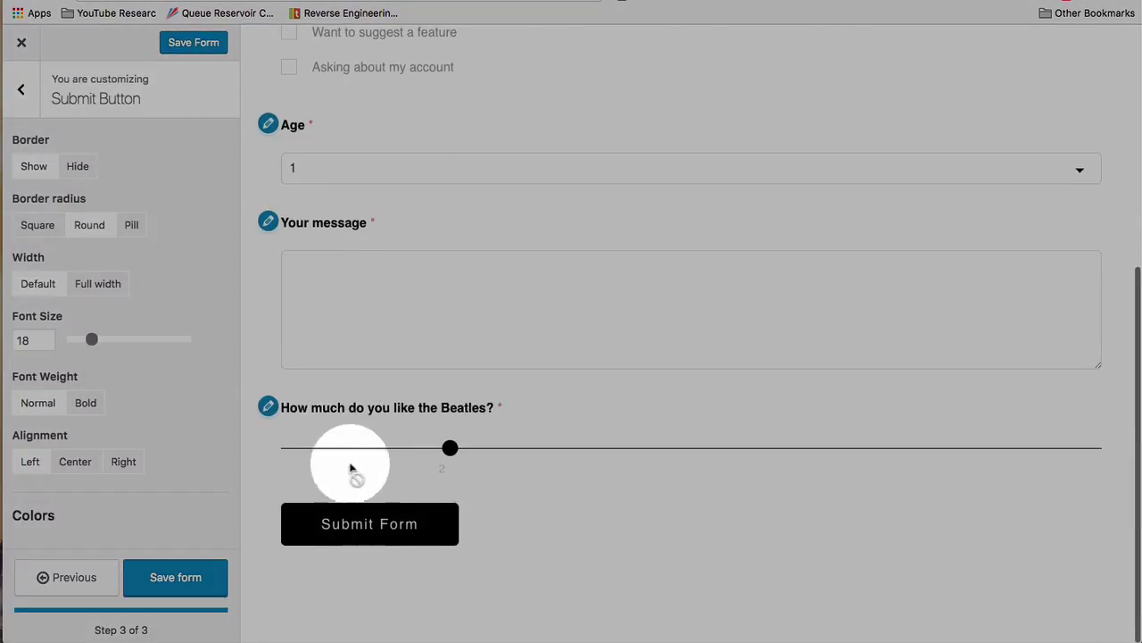
{"action": "scroll", "coordinate": [183, 523], "scroll_direction": "down", "scroll_amount": 1}
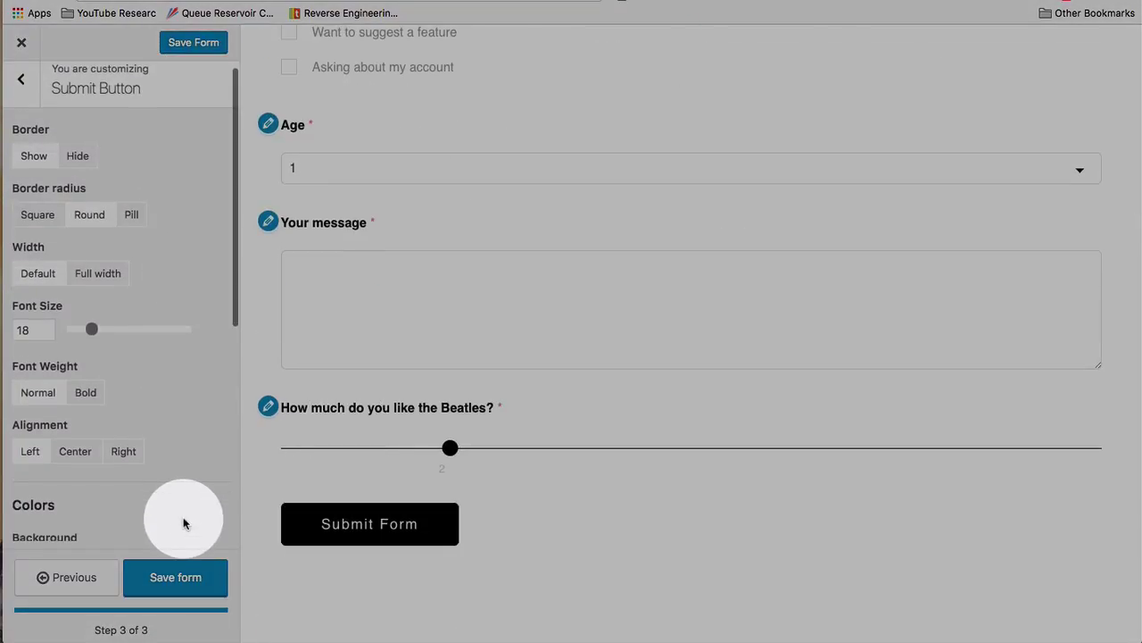
{"action": "scroll", "coordinate": [82, 471], "scroll_direction": "down", "scroll_amount": 2}
{"action": "scroll", "coordinate": [85, 471], "scroll_direction": "down", "scroll_amount": 8}
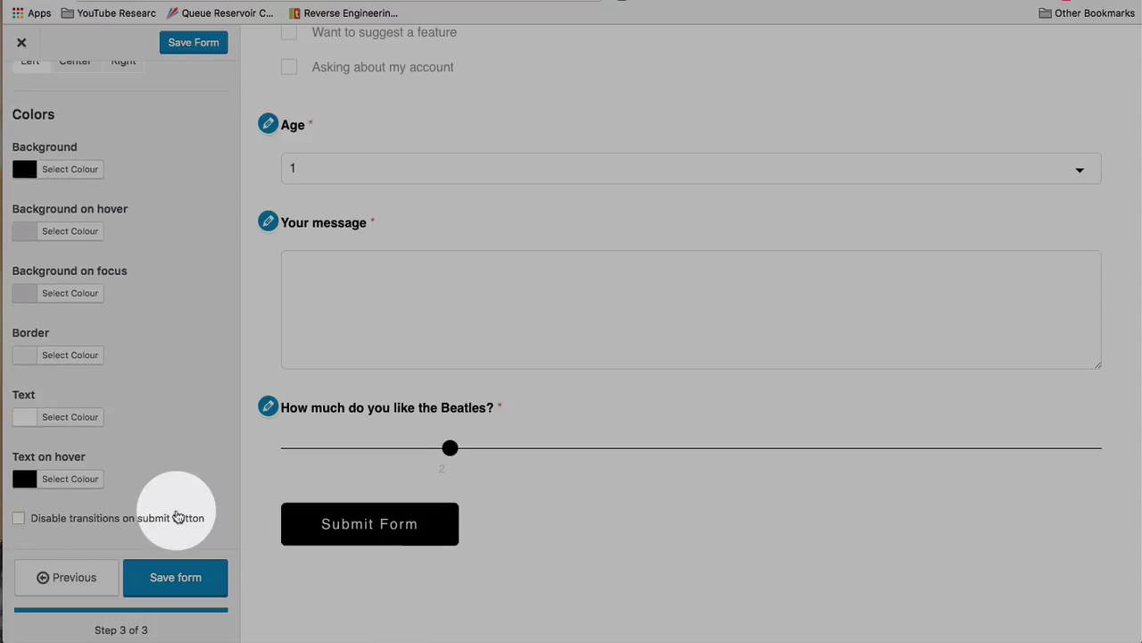
{"action": "scroll", "coordinate": [102, 119], "scroll_direction": "up", "scroll_amount": 10}
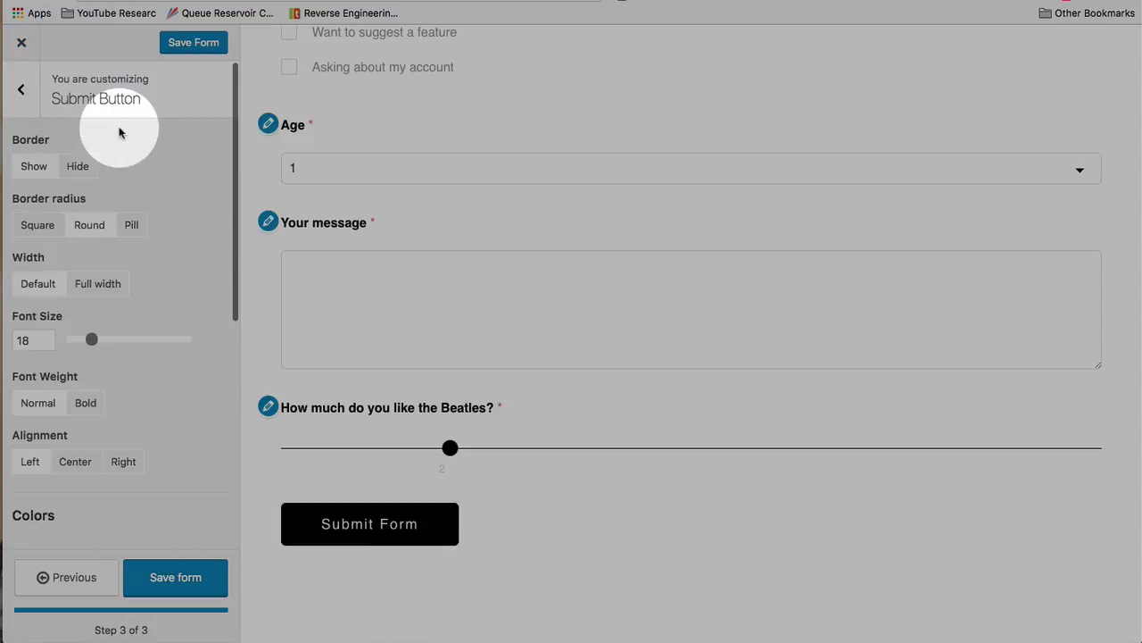
{"action": "left_click", "coordinate": [22, 90]}
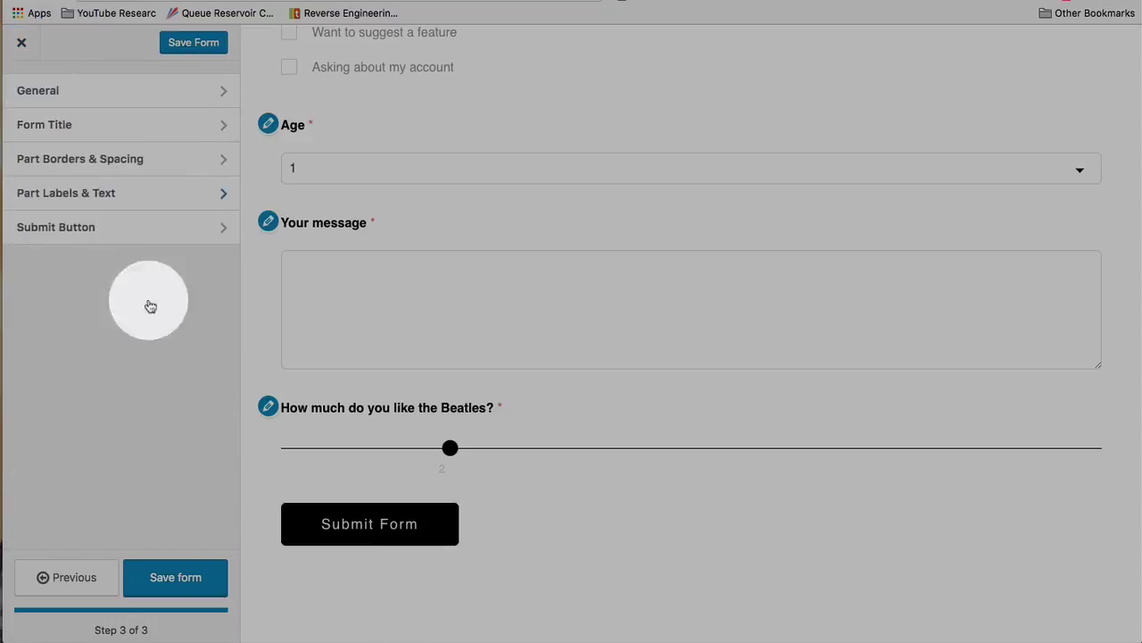
Save the restyled Sample Contact Form and select its shortcode
{"action": "left_click", "coordinate": [182, 587]}
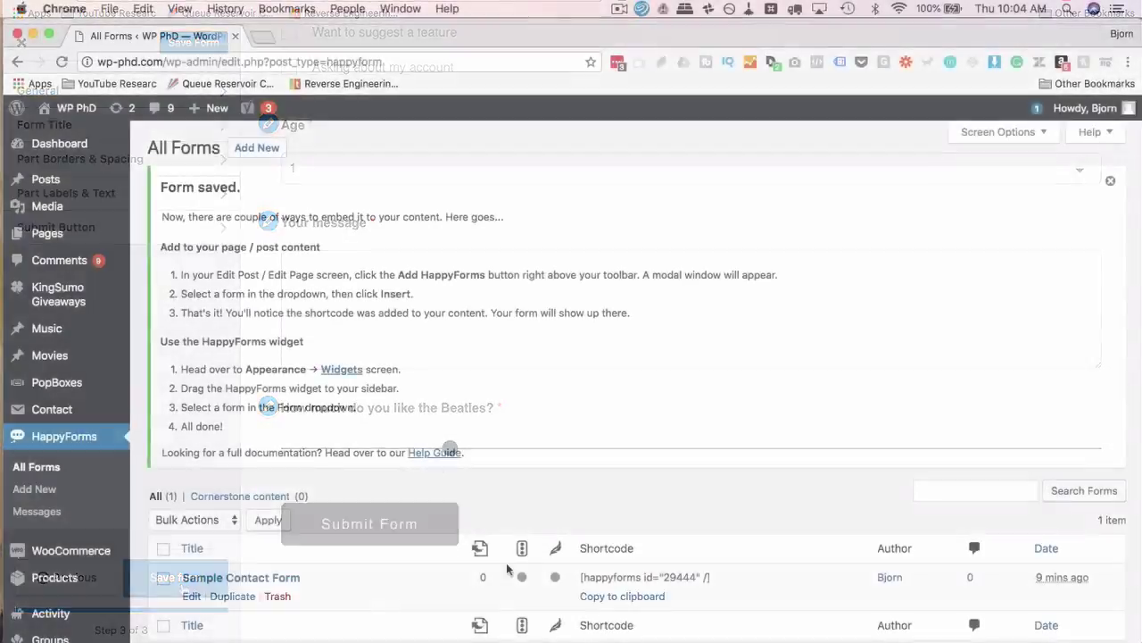
{"action": "scroll", "coordinate": [627, 477], "scroll_direction": "down", "scroll_amount": 2}
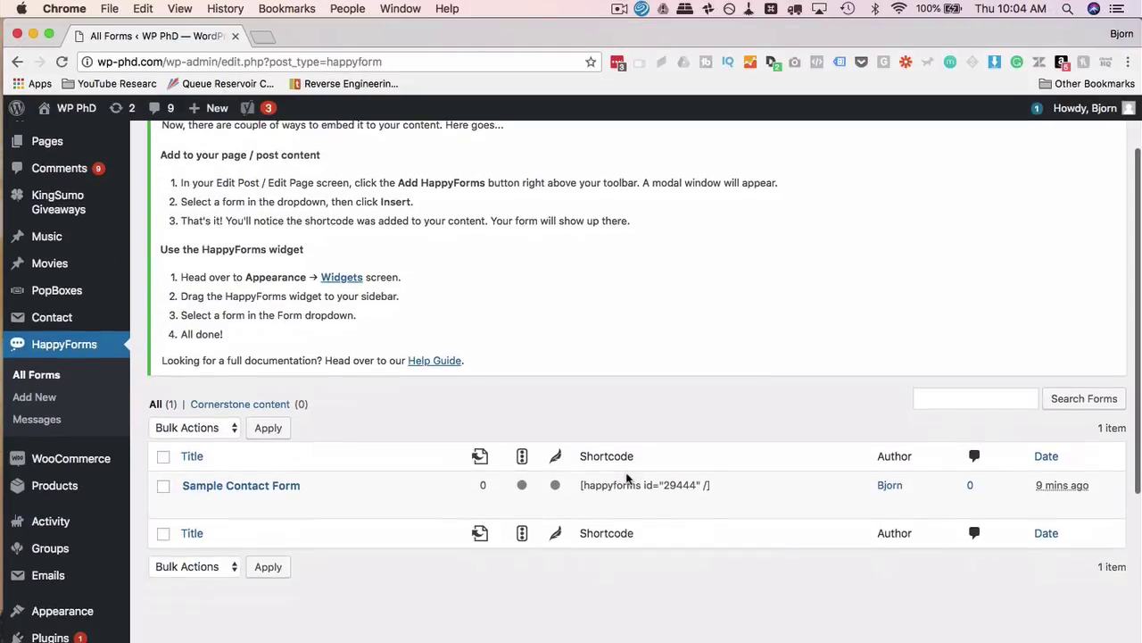
{"action": "mouse_move", "coordinate": [627, 480]}
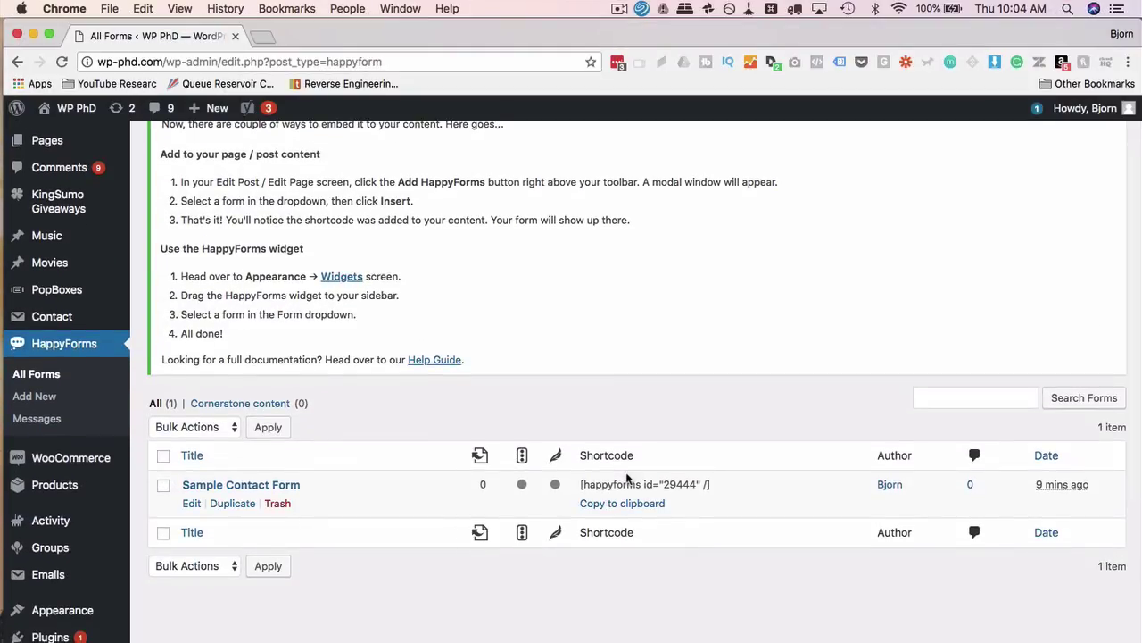
{"action": "left_click_drag", "start_coordinate": [622, 488], "coordinate": [583, 488]}
Open the site homepage in a second tab and go back to the All Forms list
{"action": "scroll", "coordinate": [134, 589], "scroll_direction": "down", "scroll_amount": 3}
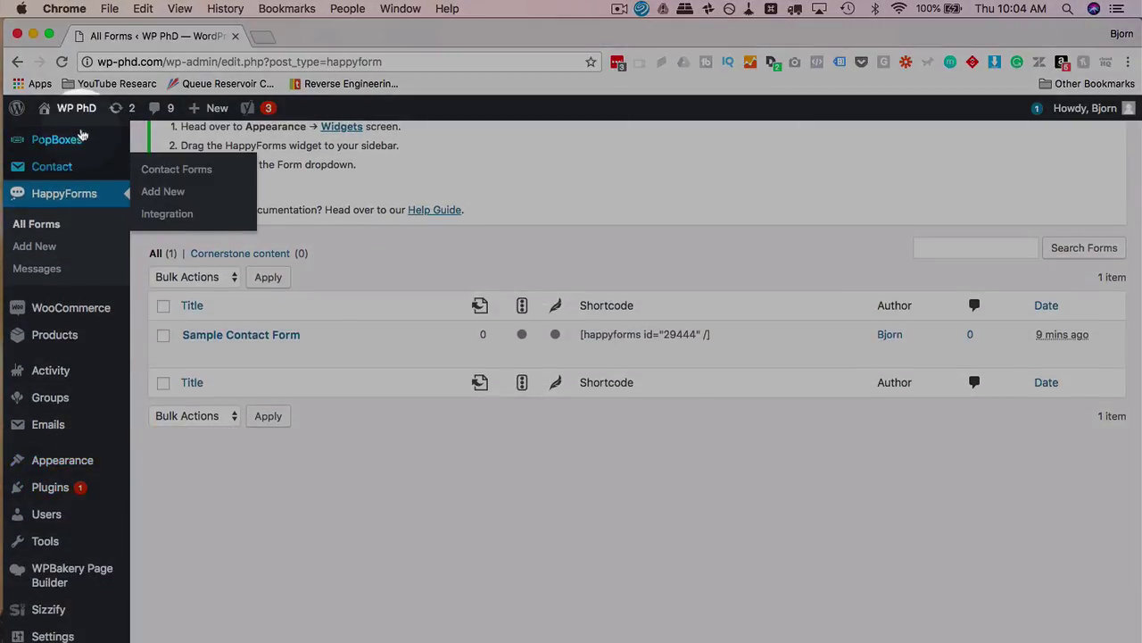
{"action": "mouse_move", "coordinate": [64, 110]}
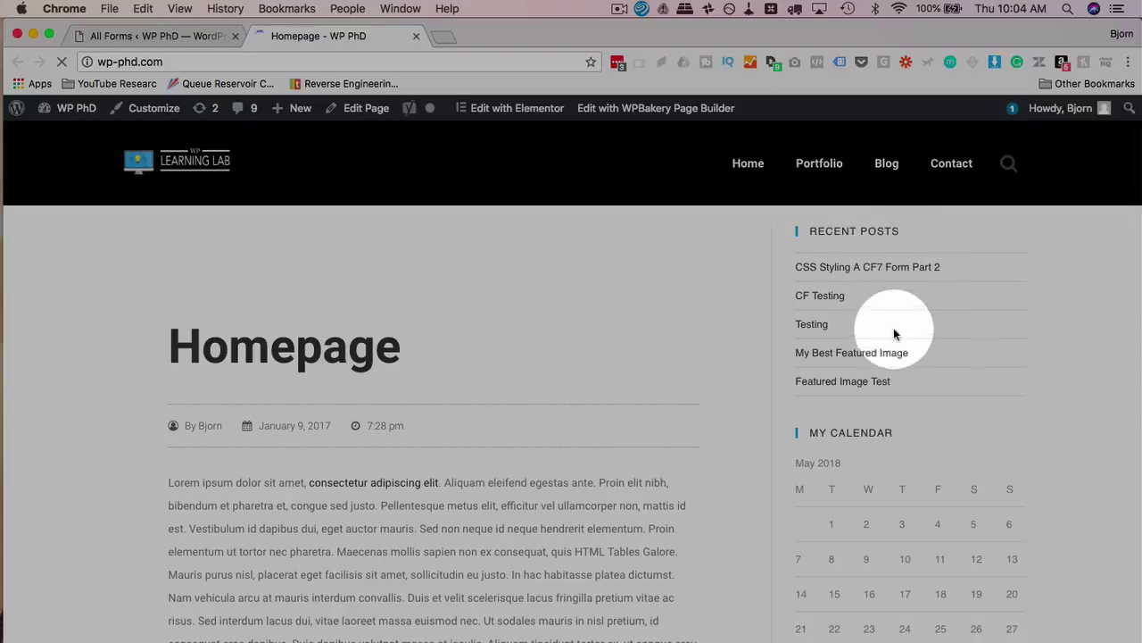
{"action": "left_click", "coordinate": [158, 36]}
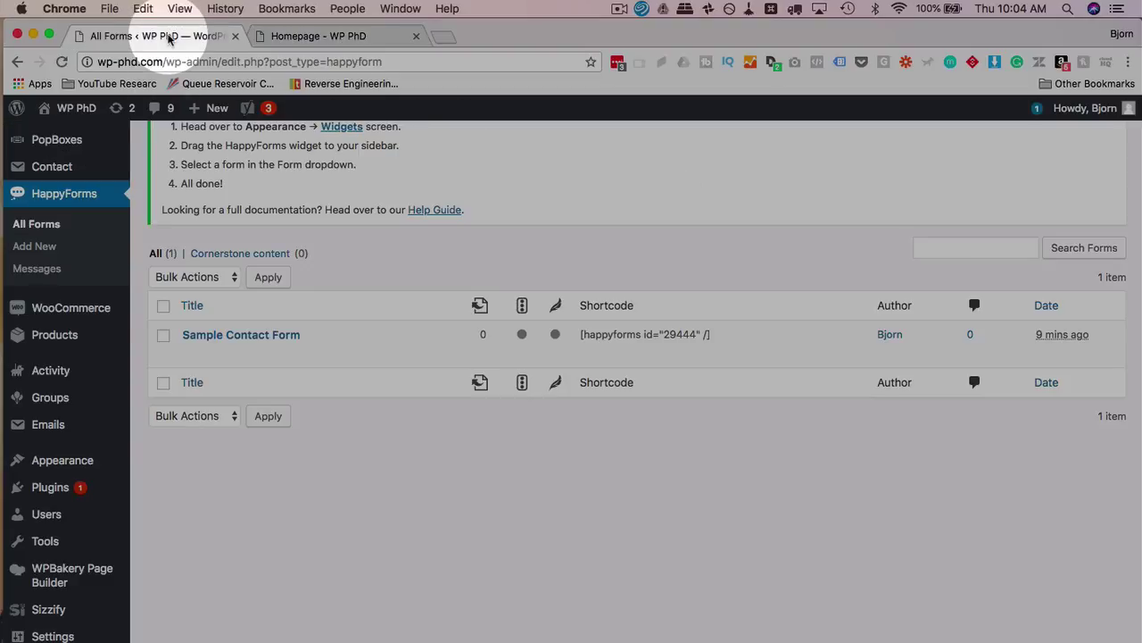
{"action": "mouse_move", "coordinate": [80, 460]}
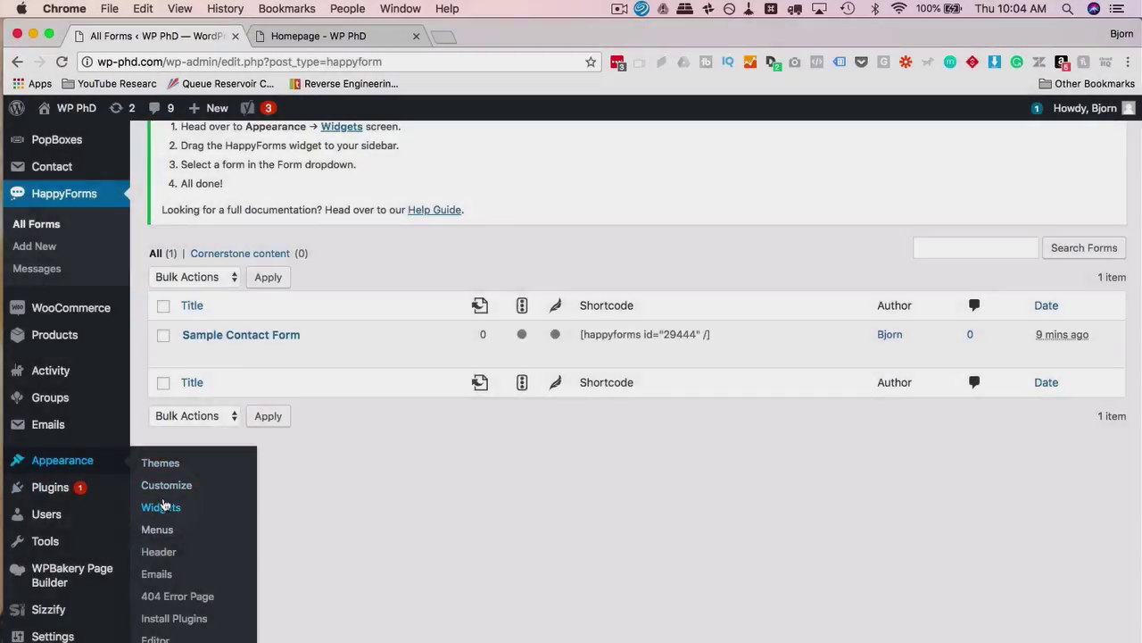
Add a HappyForms widget showing Sample Contact Form to the Right Sidebar, then go to the homepage tab
{"action": "left_click", "coordinate": [163, 506]}
{"action": "scroll", "coordinate": [347, 384], "scroll_direction": "down", "scroll_amount": 5}
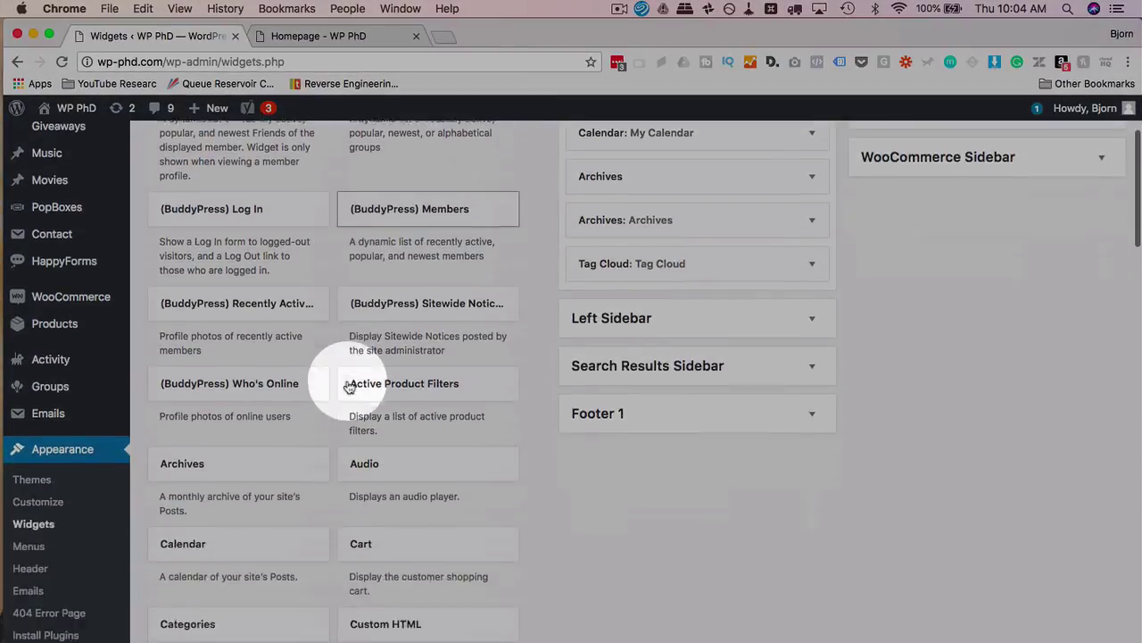
{"action": "scroll", "coordinate": [349, 387], "scroll_direction": "down", "scroll_amount": 8}
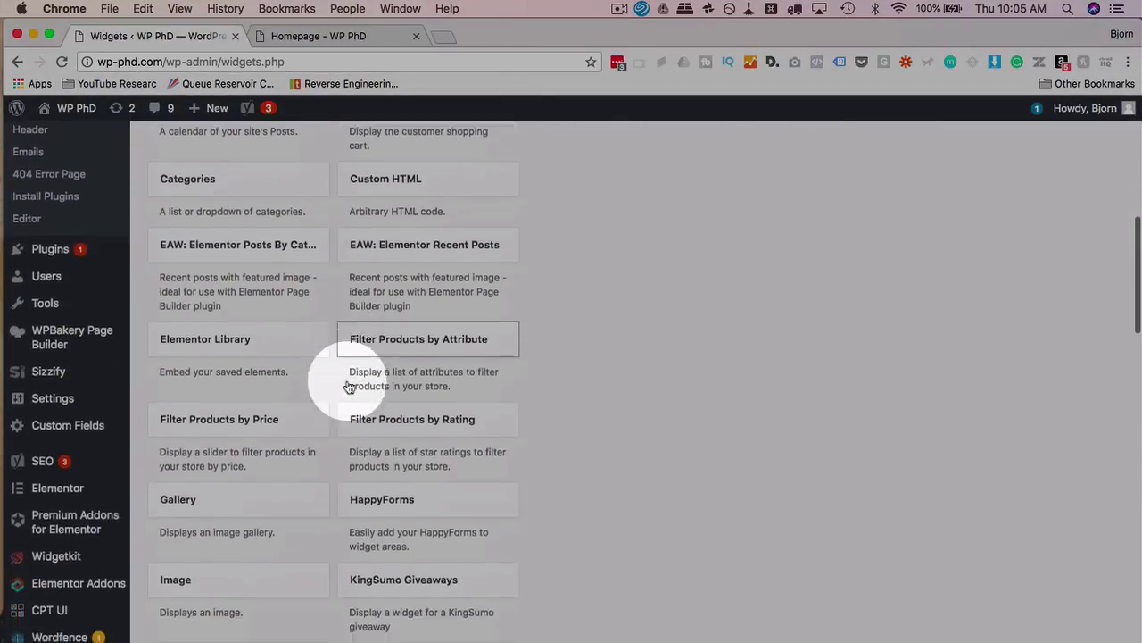
{"action": "left_click_drag", "start_coordinate": [349, 397], "coordinate": [661, 243]}
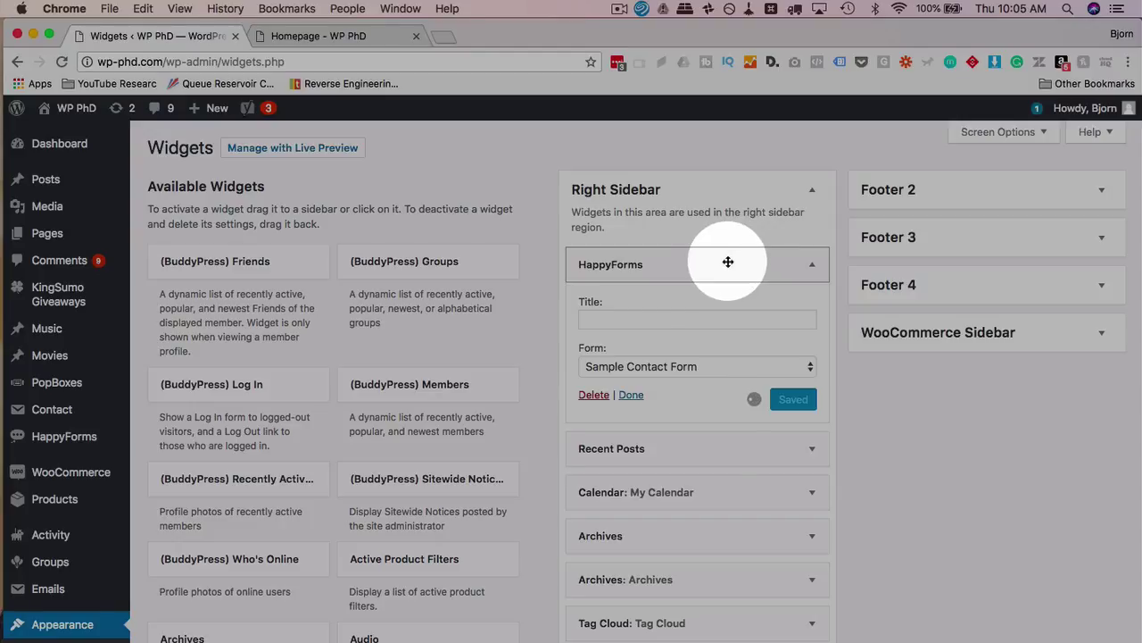
{"action": "left_click", "coordinate": [725, 366]}
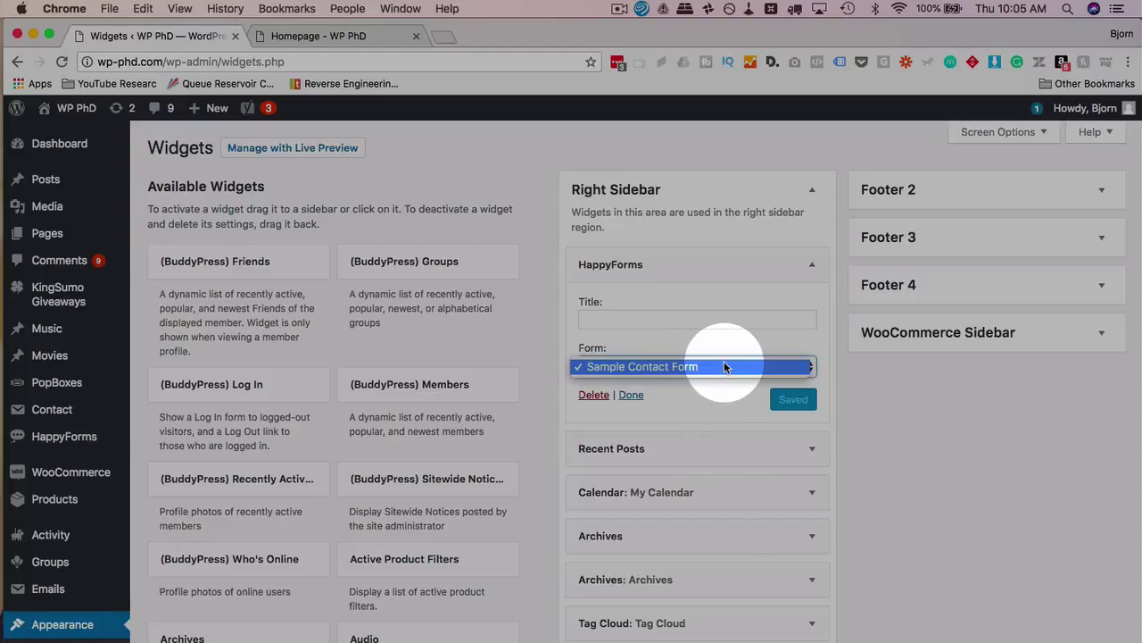
{"action": "left_click", "coordinate": [635, 367]}
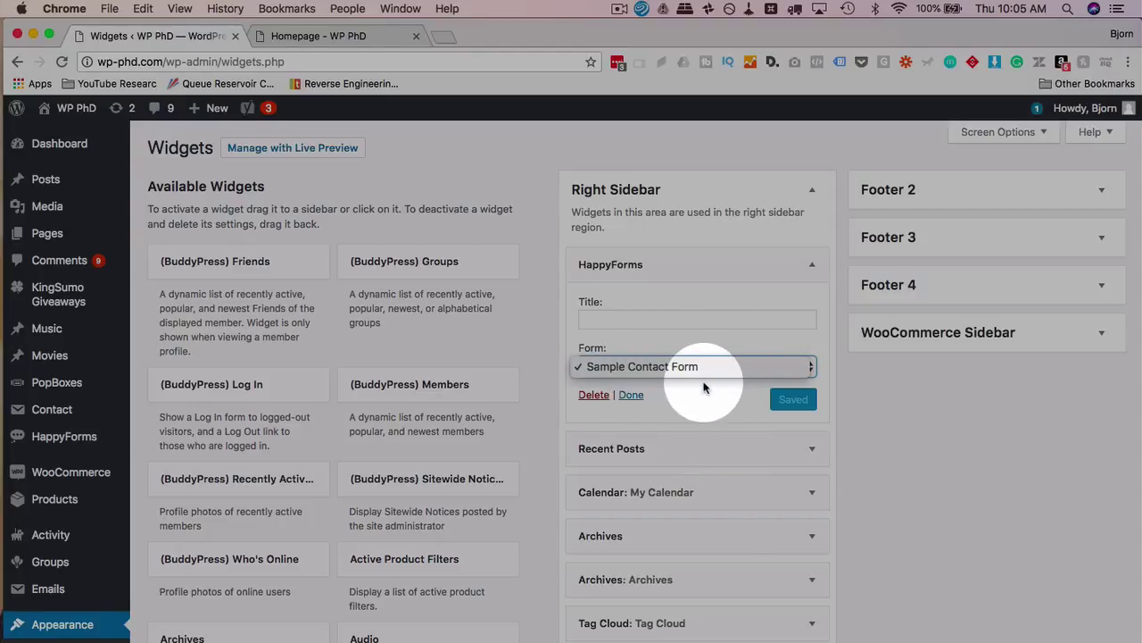
{"action": "left_click", "coordinate": [294, 37]}
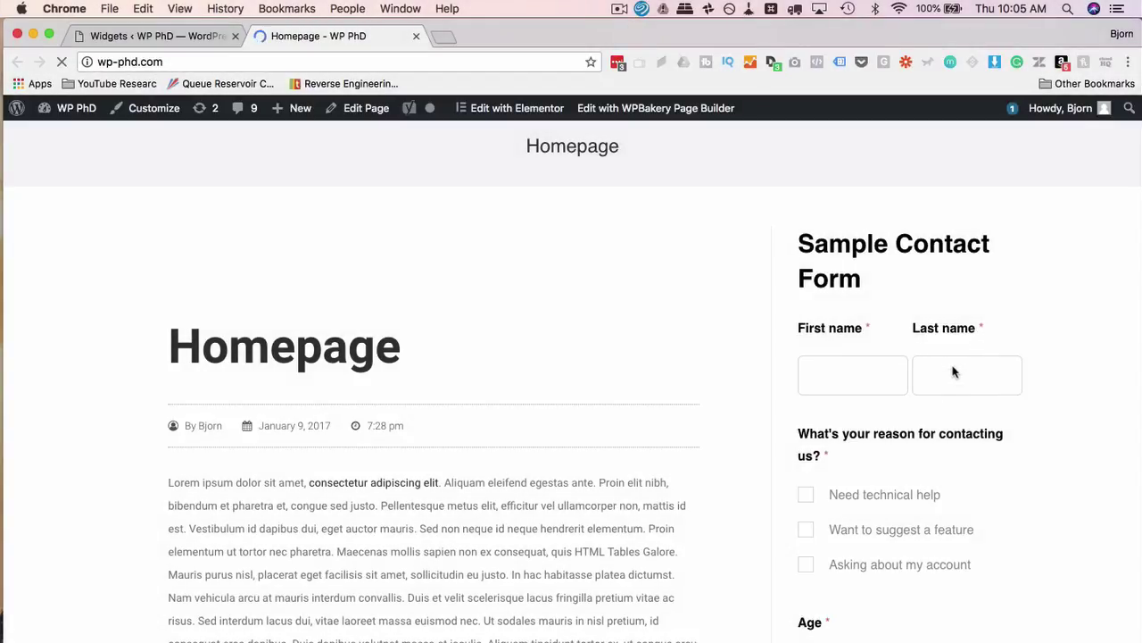
Send the empty sidebar Sample Contact Form twice, then go back to the Widgets admin page
{"action": "scroll", "coordinate": [900, 464], "scroll_direction": "down", "scroll_amount": 5}
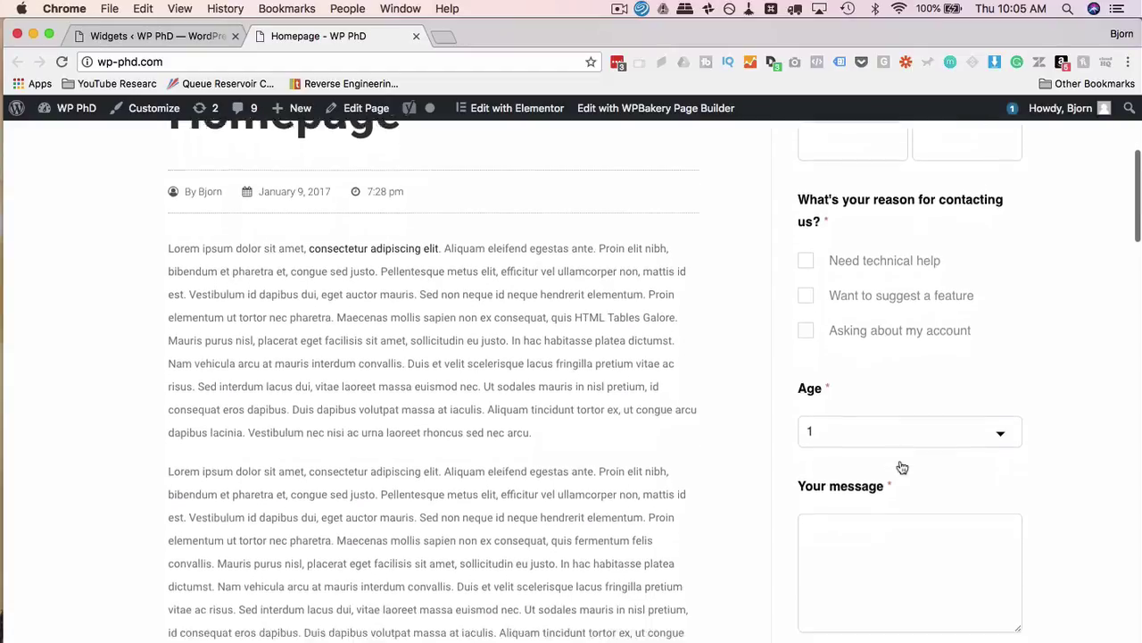
{"action": "scroll", "coordinate": [901, 466], "scroll_direction": "down", "scroll_amount": 1}
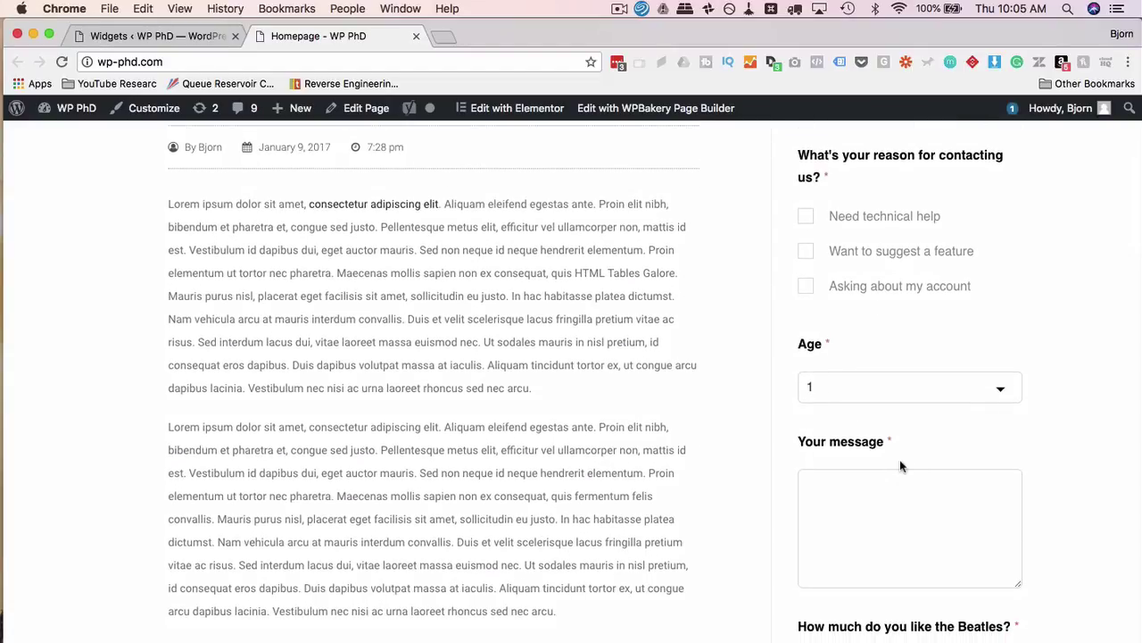
{"action": "scroll", "coordinate": [901, 464], "scroll_direction": "down", "scroll_amount": 4}
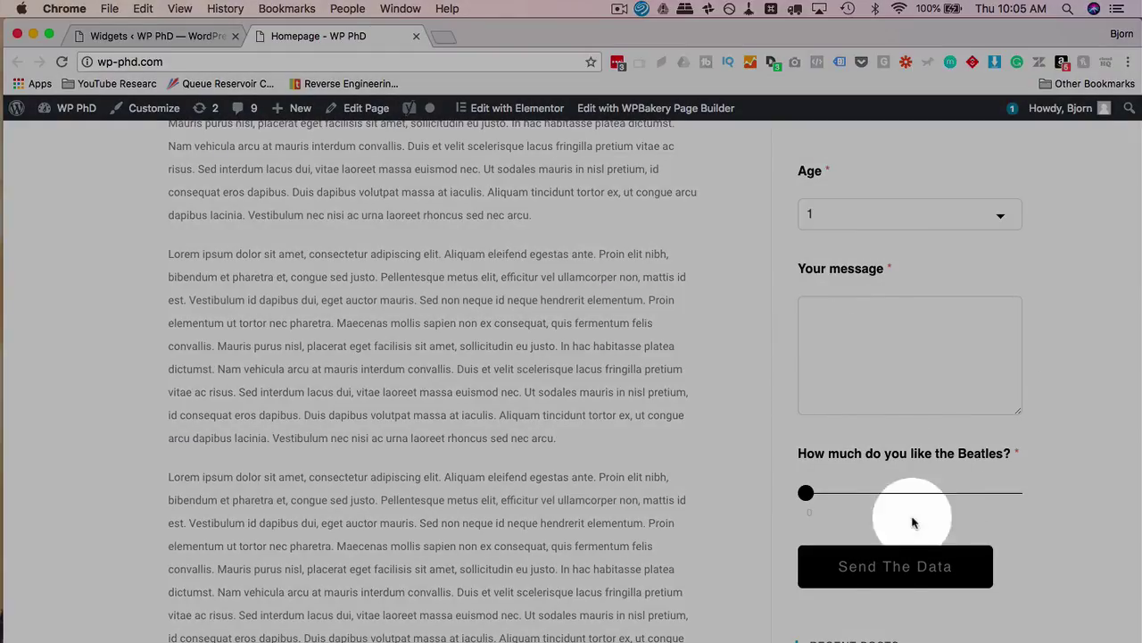
{"action": "left_click", "coordinate": [899, 553]}
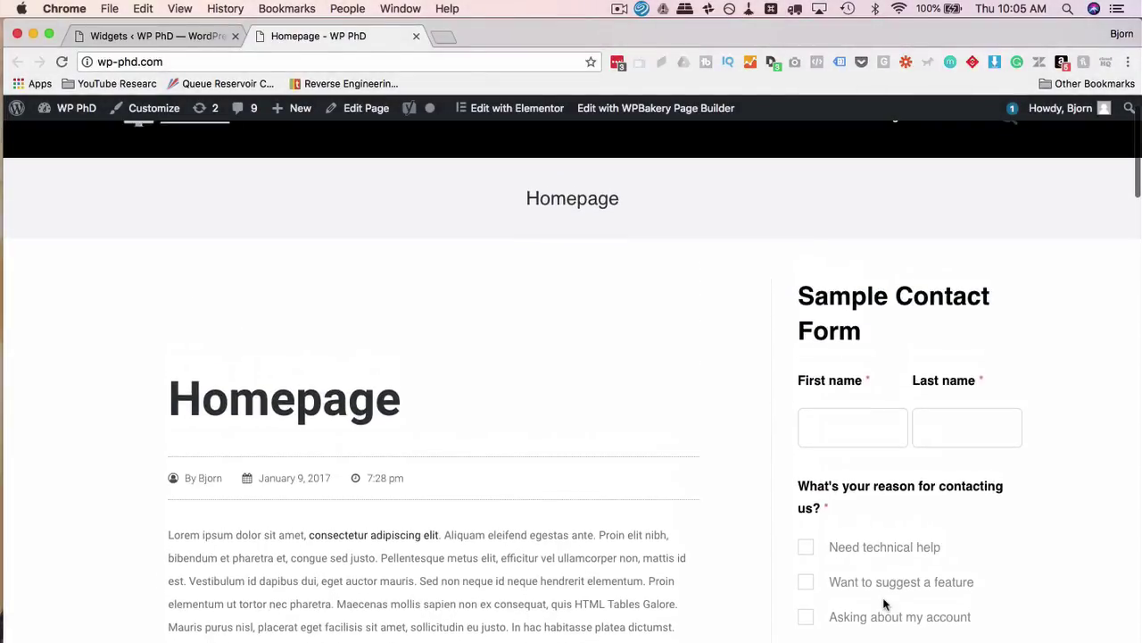
{"action": "scroll", "coordinate": [883, 605], "scroll_direction": "down", "scroll_amount": 12}
{"action": "left_click", "coordinate": [898, 468]}
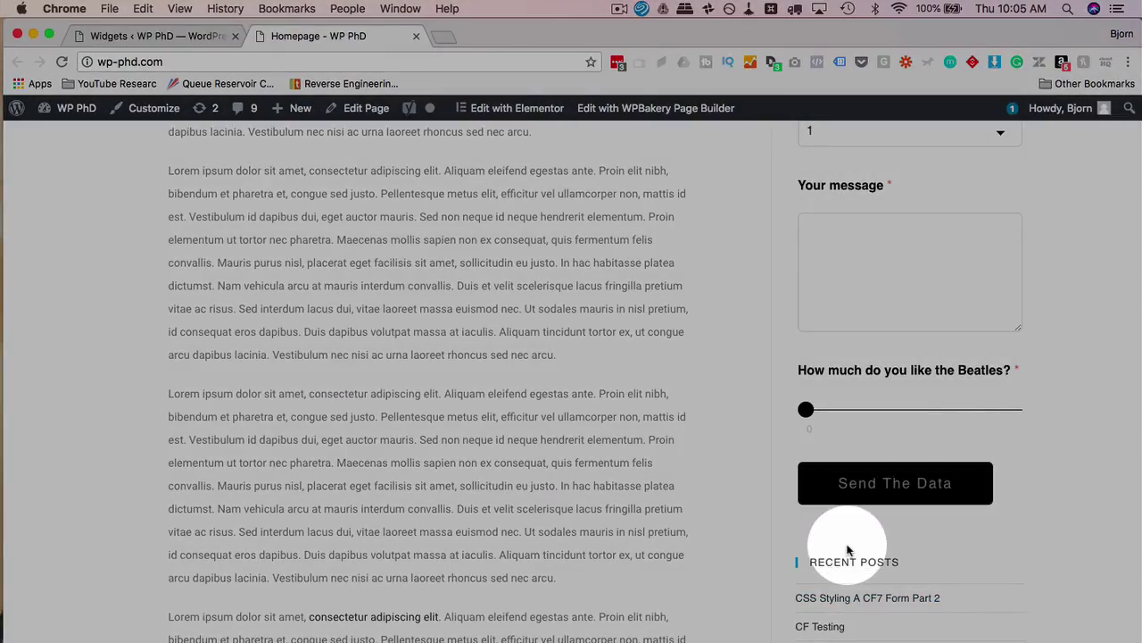
{"action": "left_click", "coordinate": [109, 37]}
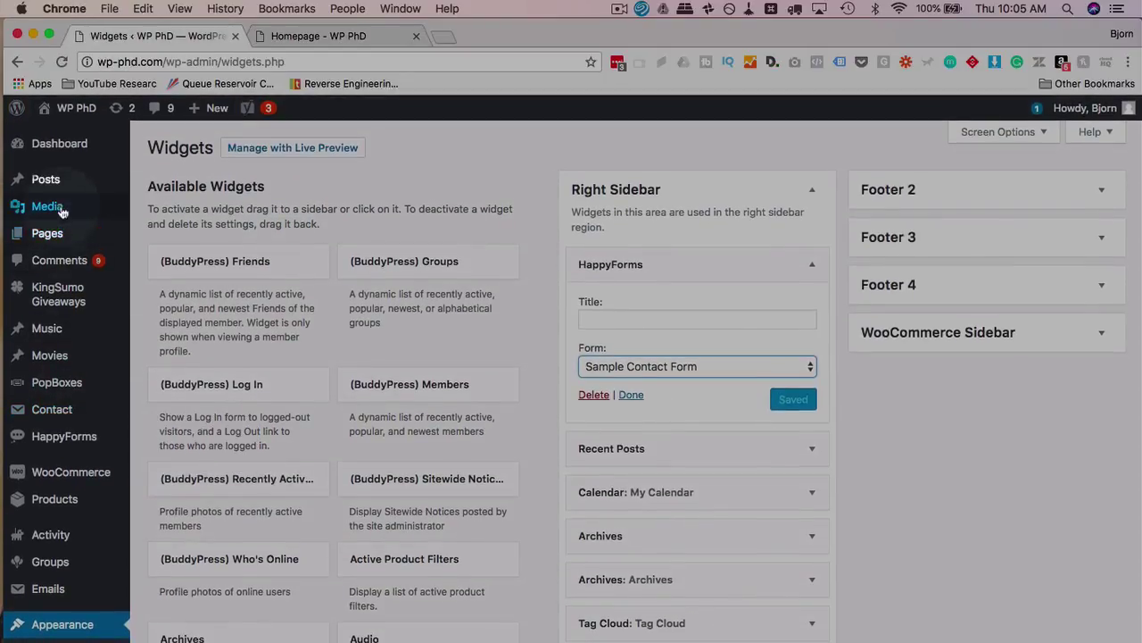
Start a new page, paste the copied form shortcode into its body, then delete it again
{"action": "mouse_move", "coordinate": [49, 237]}
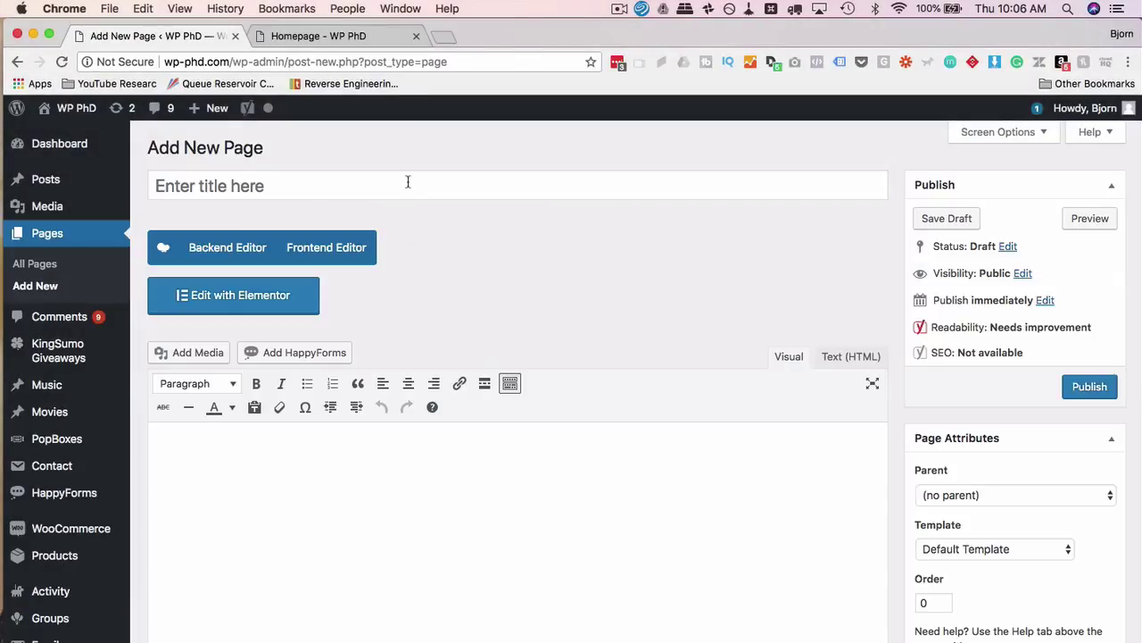
{"action": "left_click", "coordinate": [408, 182]}
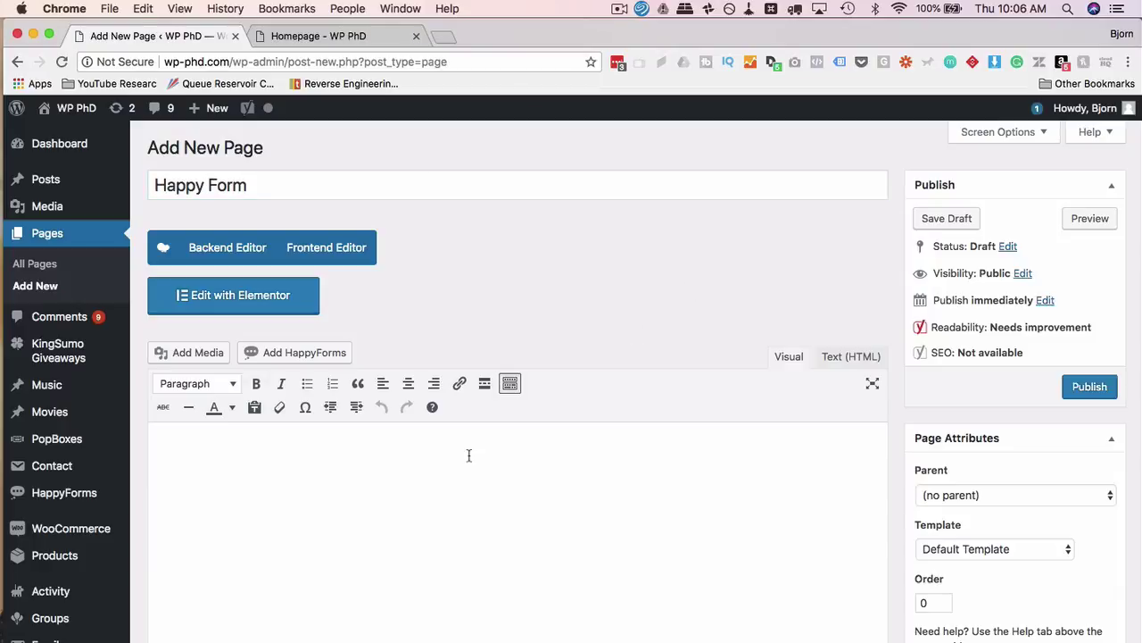
{"action": "left_click", "coordinate": [434, 455]}
{"action": "right_click", "coordinate": [215, 457]}
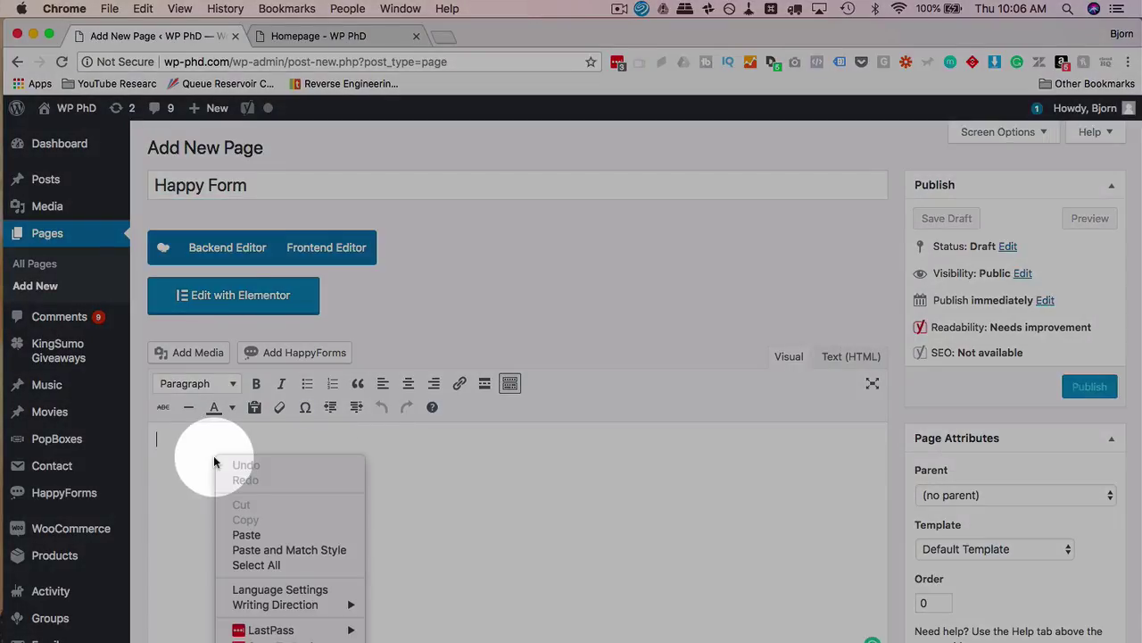
{"action": "left_click", "coordinate": [257, 531]}
{"action": "triple_click", "coordinate": [327, 439]}
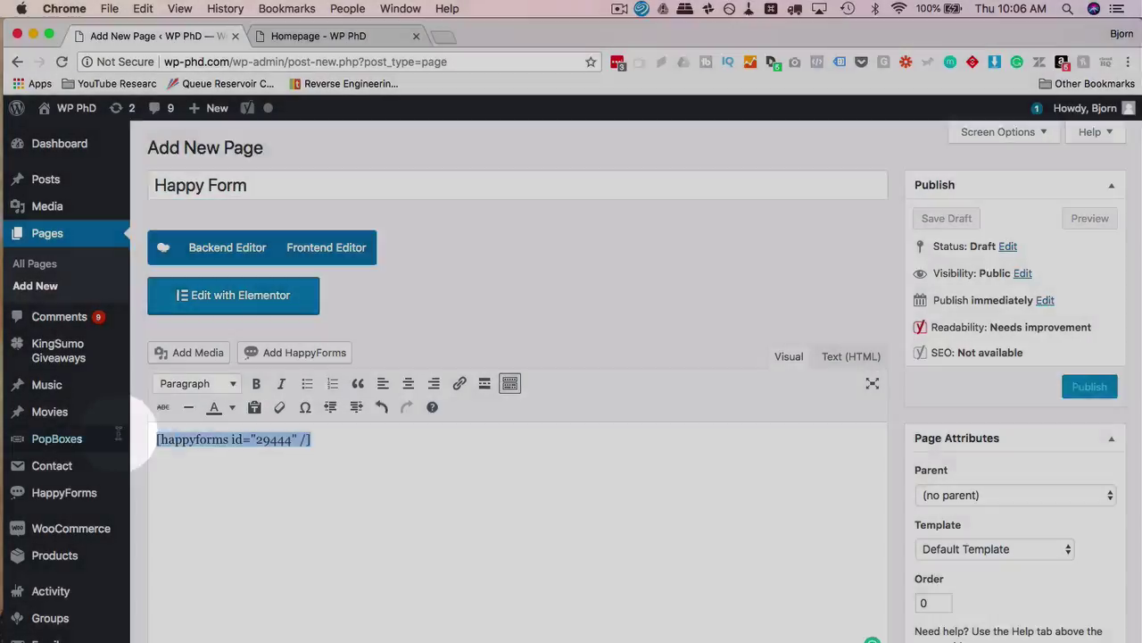
{"action": "key", "text": "BackSpace"}
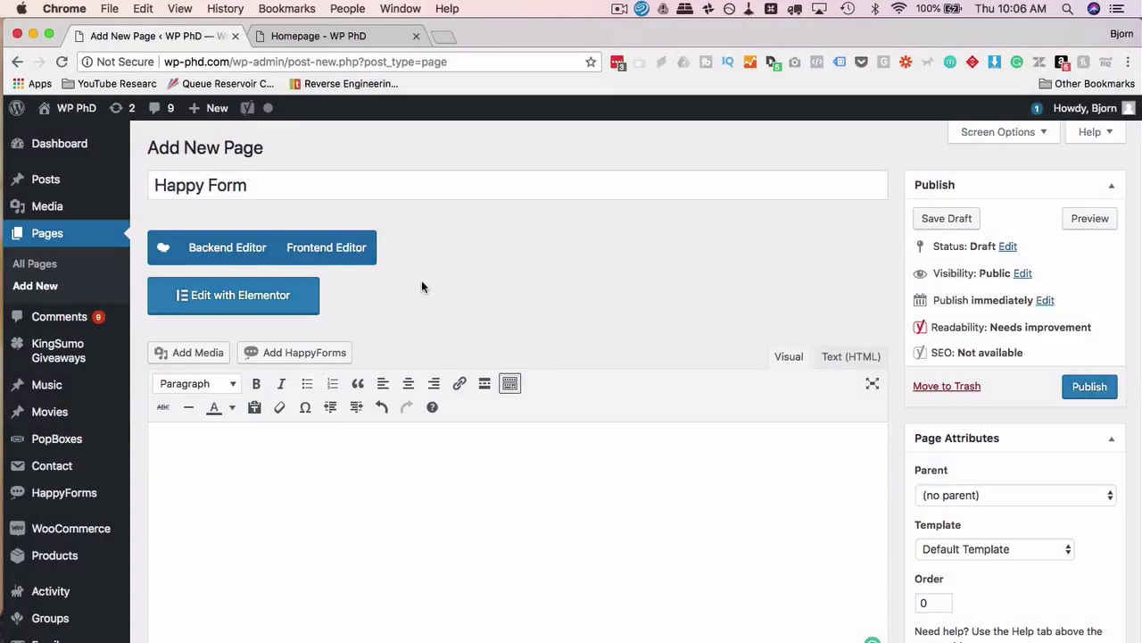
Insert the Sample Contact Form shortcode [happyforms id="29444" /] and re-paste it in the Text editor
{"action": "left_click", "coordinate": [314, 353]}
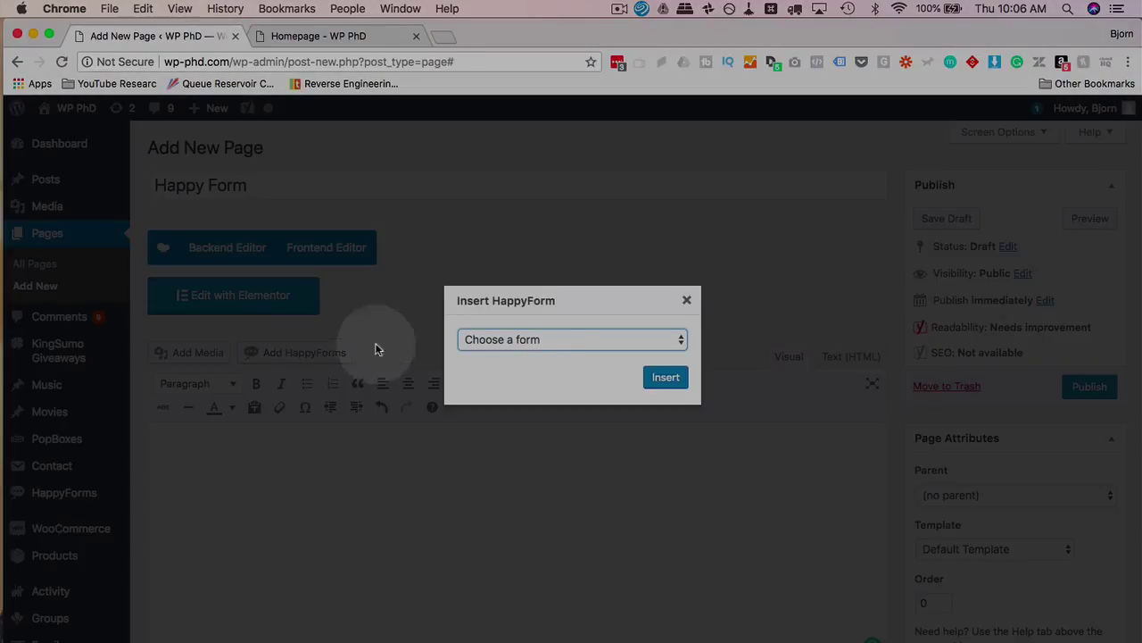
{"action": "left_click", "coordinate": [537, 333]}
{"action": "left_click", "coordinate": [535, 355]}
{"action": "left_click", "coordinate": [651, 378]}
{"action": "left_click_drag", "start_coordinate": [328, 451], "coordinate": [155, 444]}
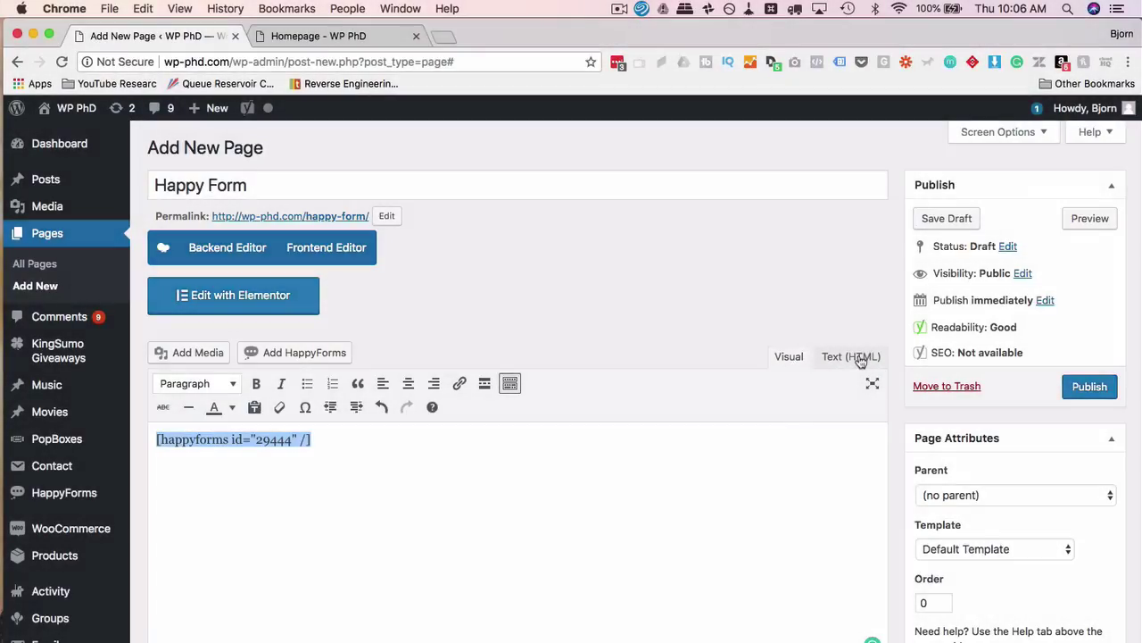
{"action": "left_click", "coordinate": [852, 356]}
{"action": "left_click", "coordinate": [332, 412]}
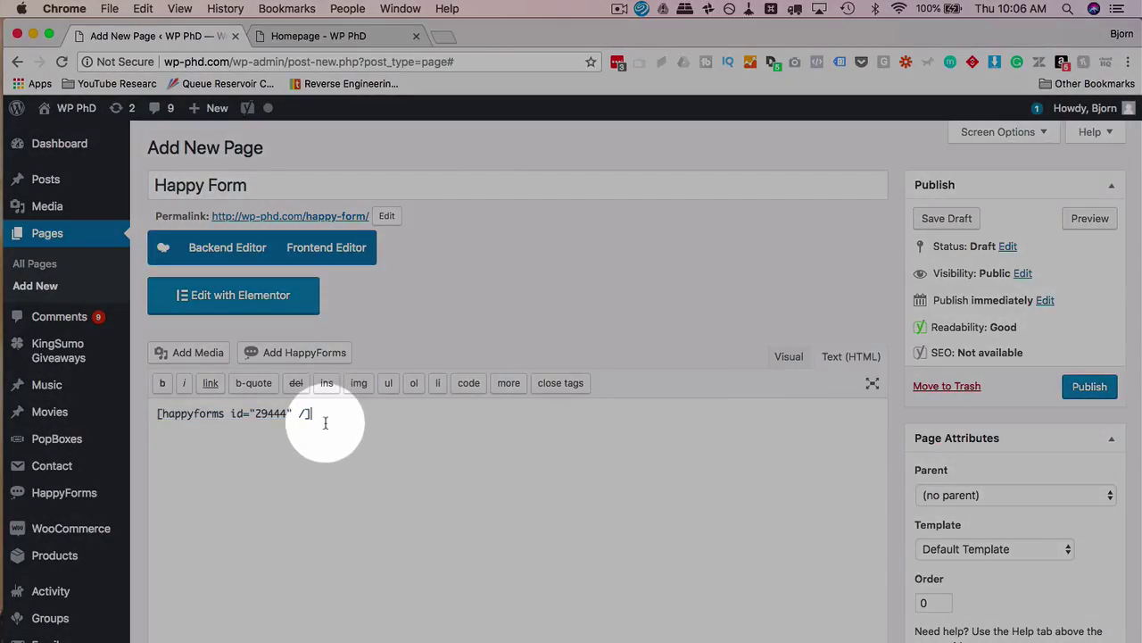
{"action": "left_click_drag", "start_coordinate": [319, 413], "coordinate": [156, 413]}
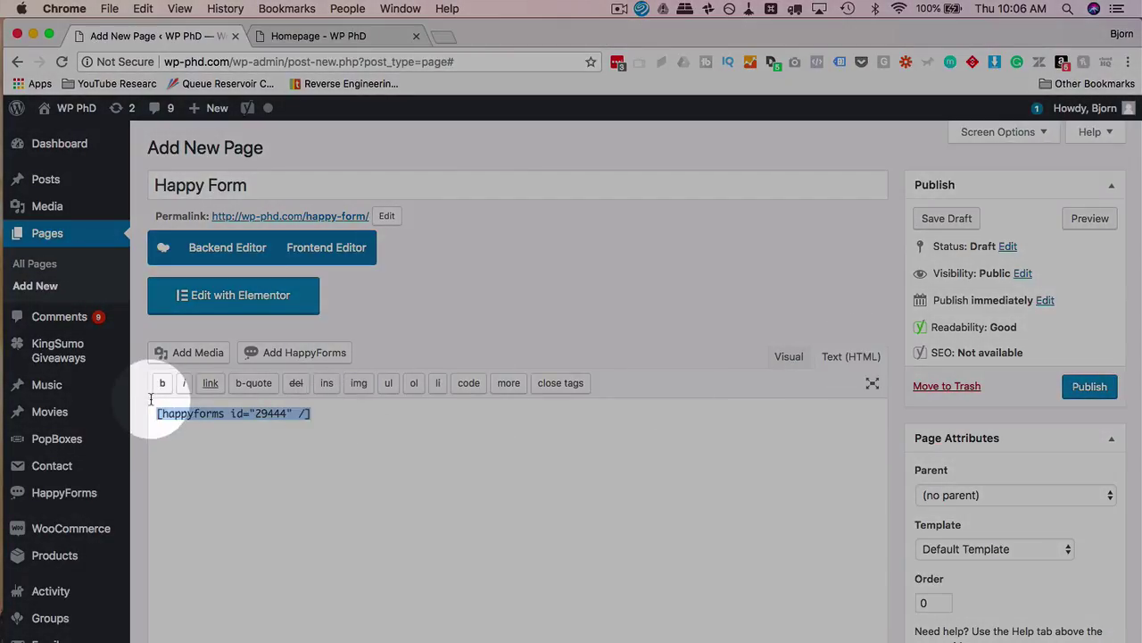
{"action": "right_click", "coordinate": [298, 432]}
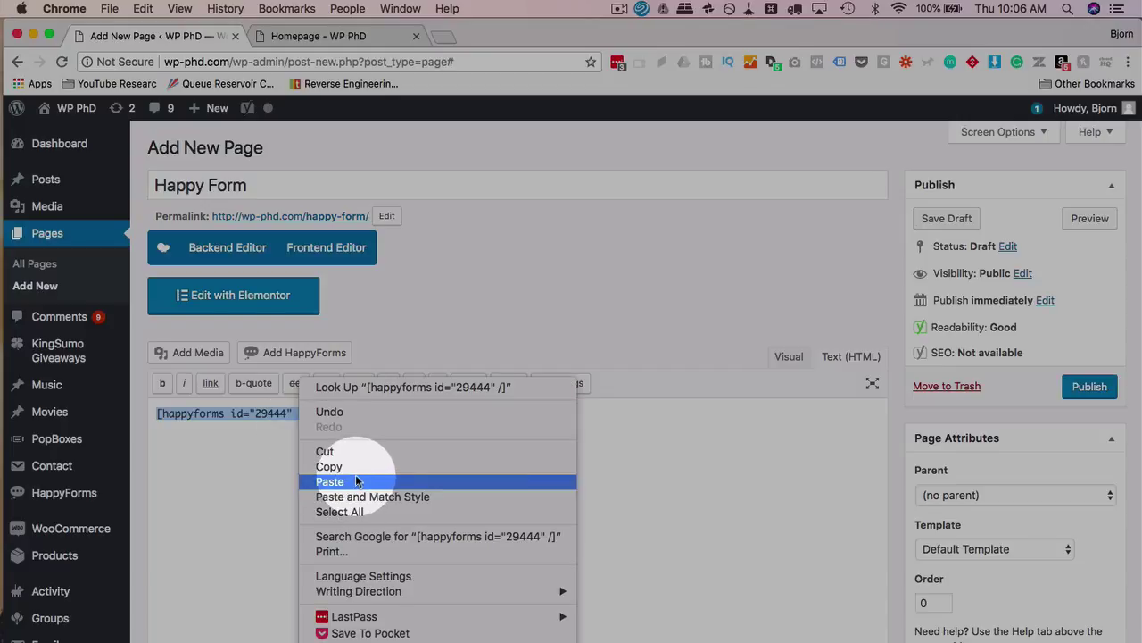
{"action": "left_click", "coordinate": [356, 482]}
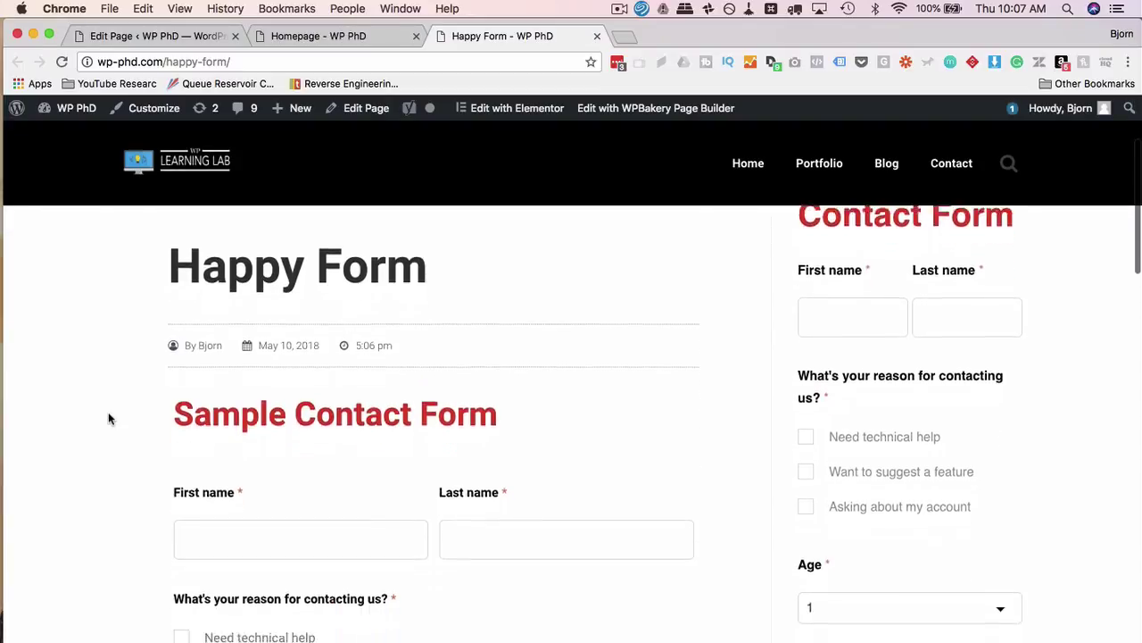
Compare the Sample Contact Form headings in the Happy Form page body and the sidebar
{"action": "scroll", "coordinate": [108, 418], "scroll_direction": "up", "scroll_amount": 5}
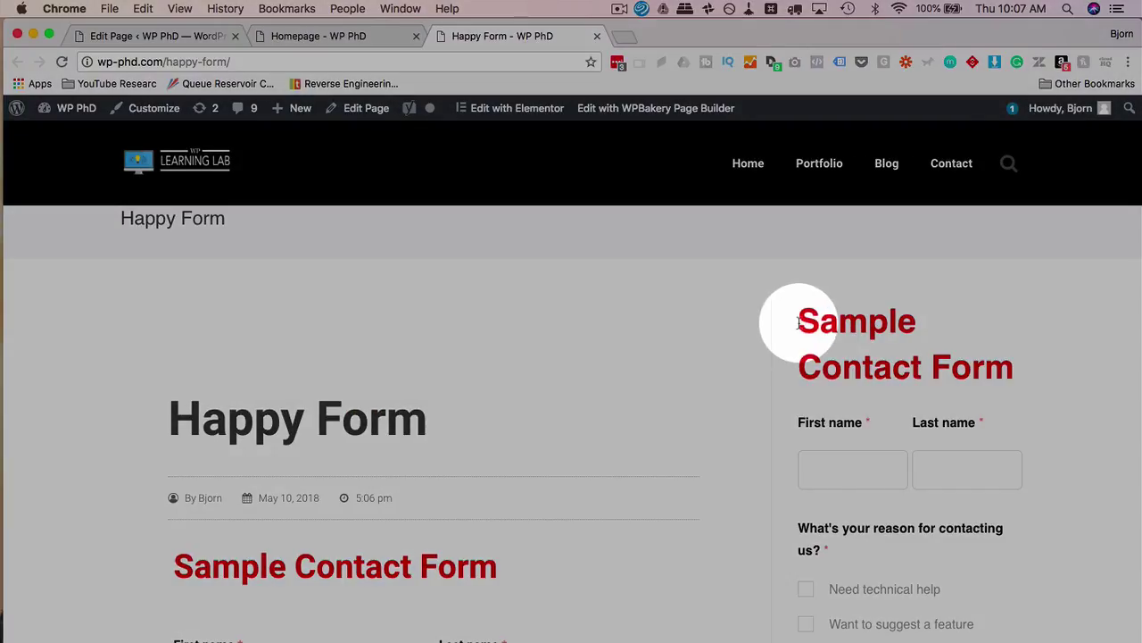
{"action": "left_click_drag", "start_coordinate": [799, 323], "coordinate": [1020, 365]}
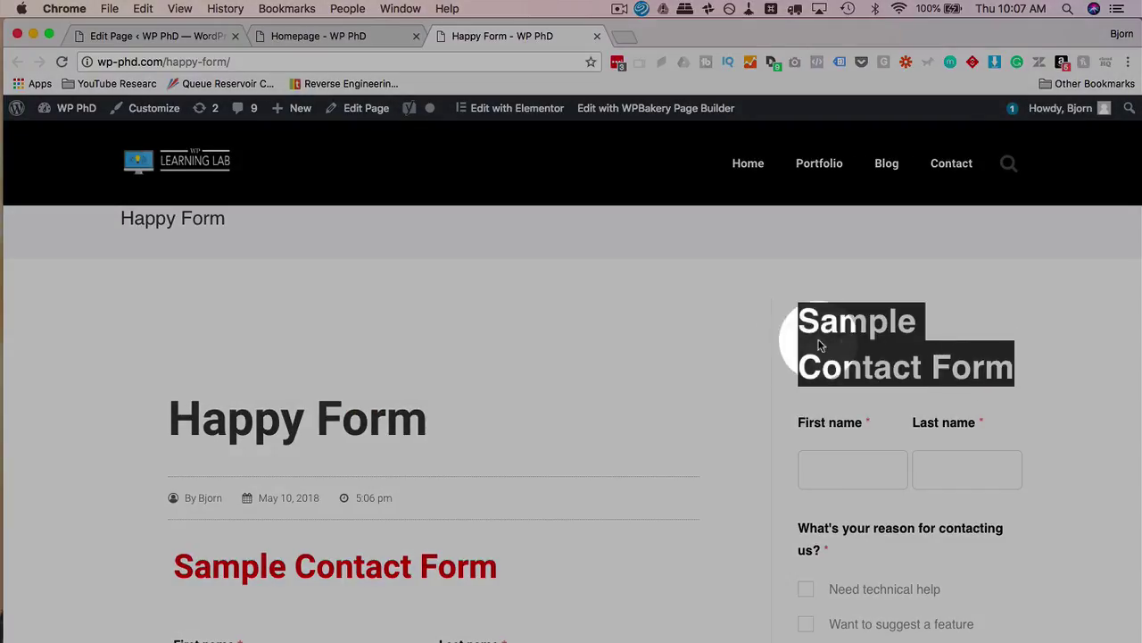
{"action": "scroll", "coordinate": [491, 408], "scroll_direction": "down", "scroll_amount": 2}
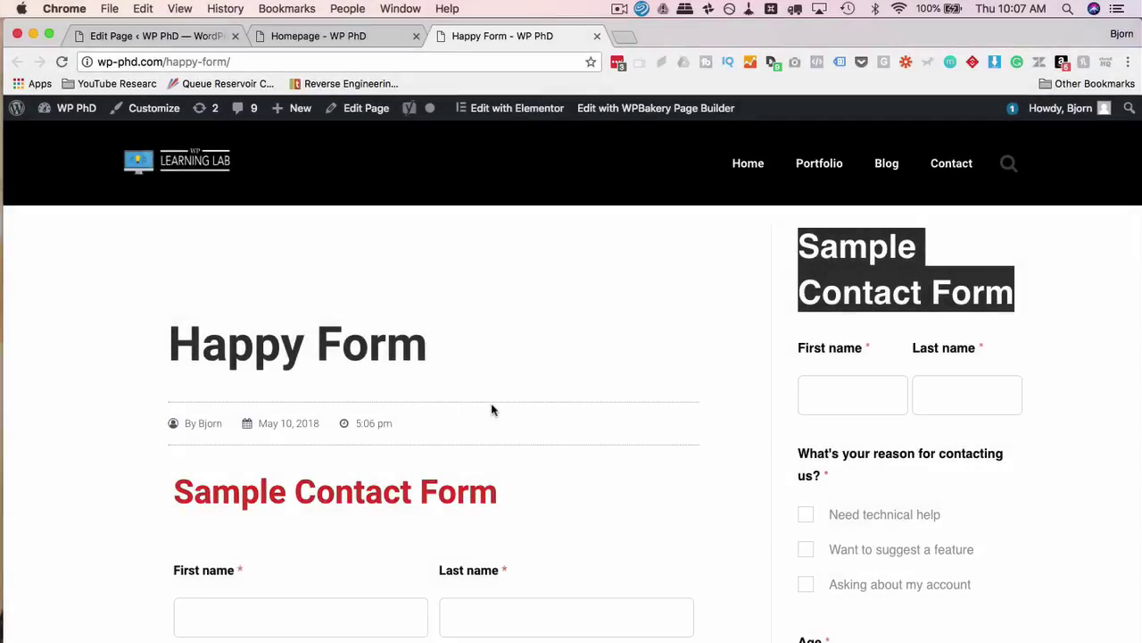
{"action": "scroll", "coordinate": [383, 477], "scroll_direction": "down", "scroll_amount": 1}
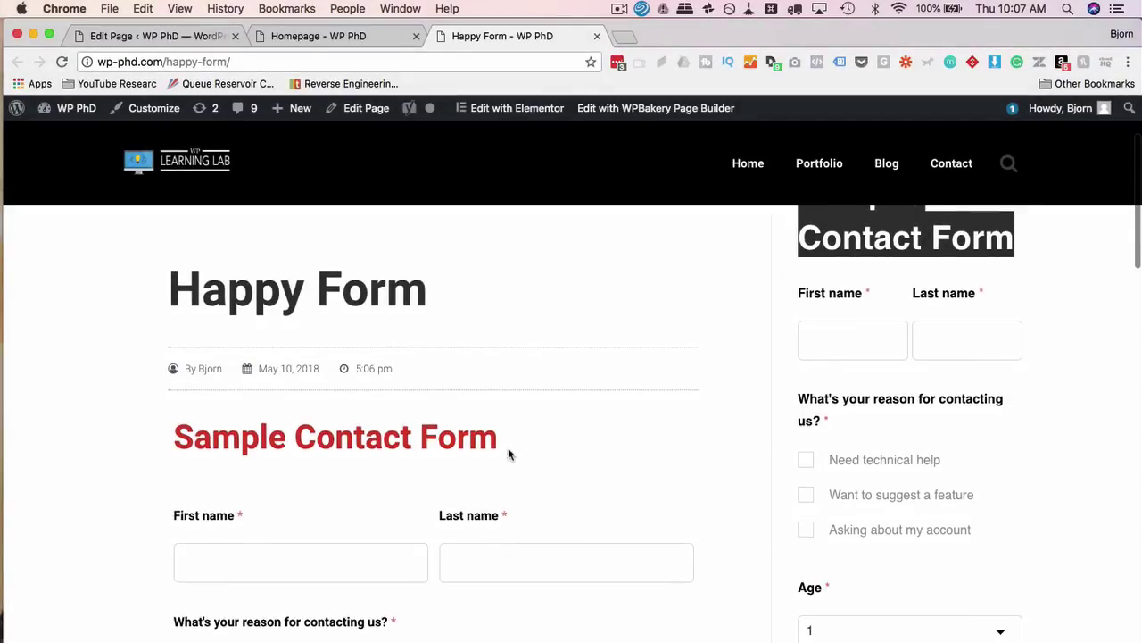
{"action": "left_click_drag", "start_coordinate": [509, 454], "coordinate": [178, 448]}
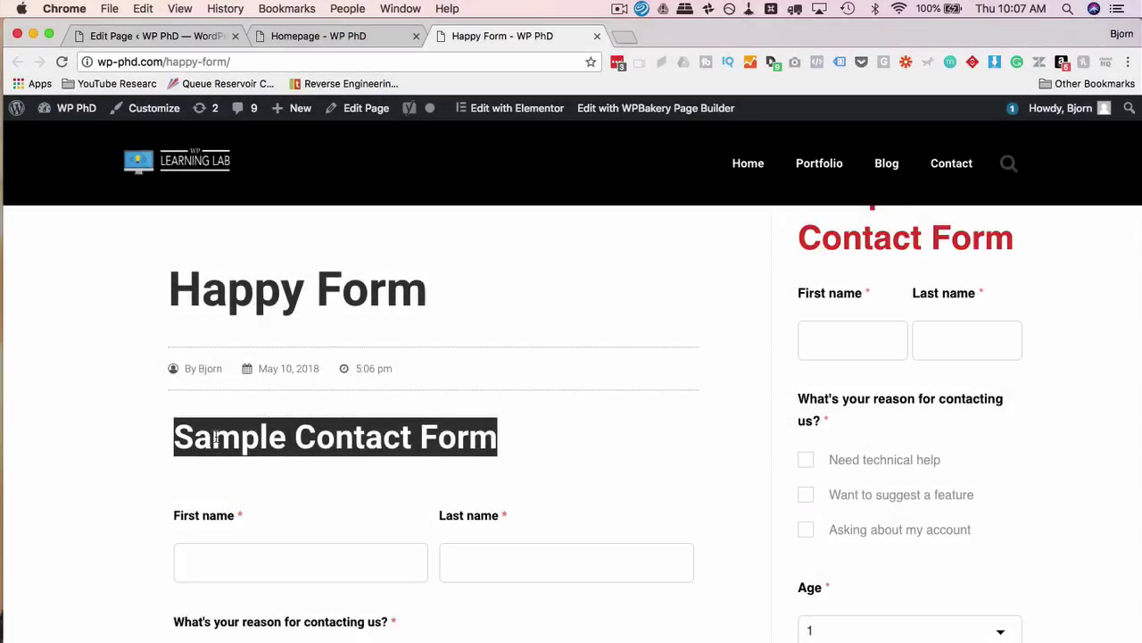
{"action": "left_click", "coordinate": [215, 435]}
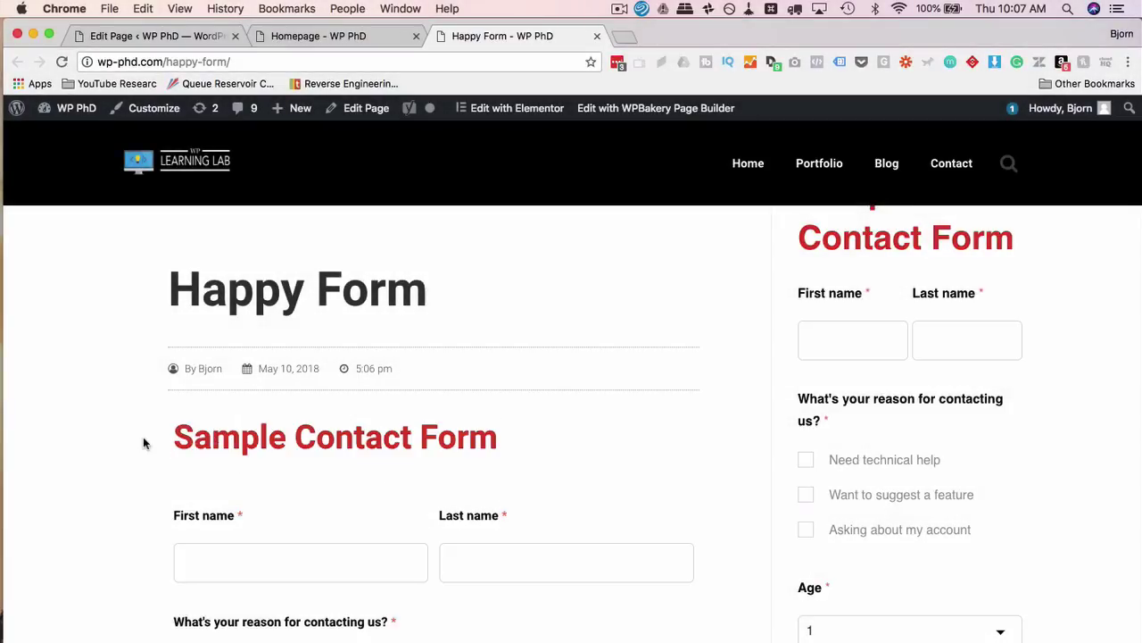
{"action": "scroll", "coordinate": [143, 442], "scroll_direction": "down", "scroll_amount": 2}
{"action": "scroll", "coordinate": [142, 441], "scroll_direction": "down", "scroll_amount": 1}
Fill in the body form with the name fields, Age 8, 'My Happy message!' and Beatles rating 6
{"action": "left_click", "coordinate": [268, 398]}
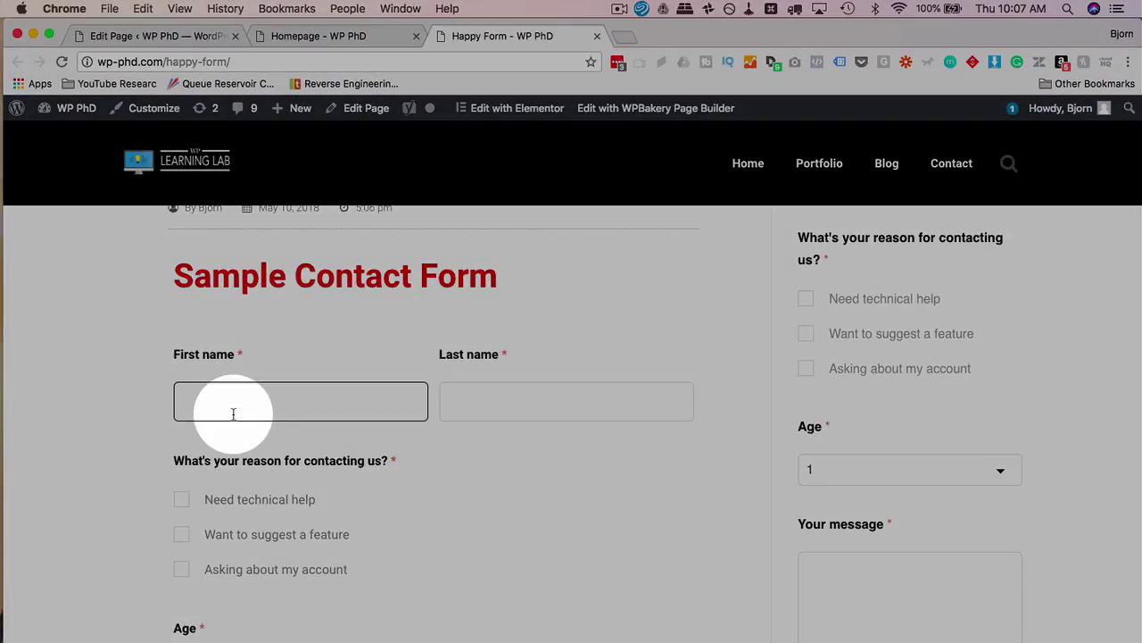
{"action": "scroll", "coordinate": [235, 415], "scroll_direction": "down", "scroll_amount": 1}
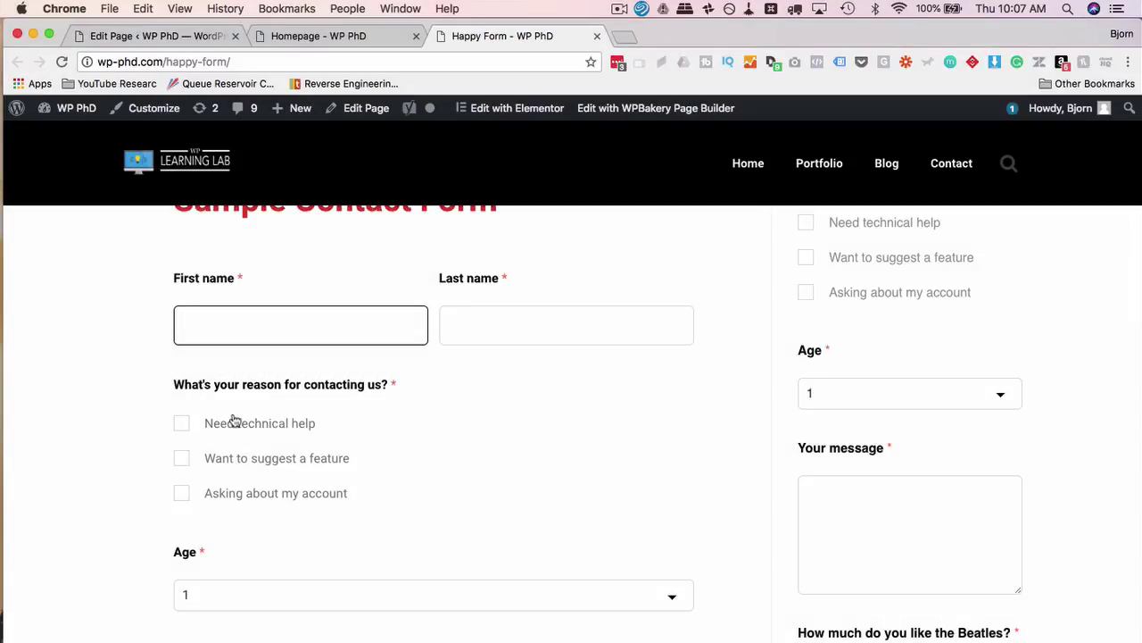
{"action": "key", "text": "Tab"}
{"action": "scroll", "coordinate": [361, 342], "scroll_direction": "down", "scroll_amount": 2}
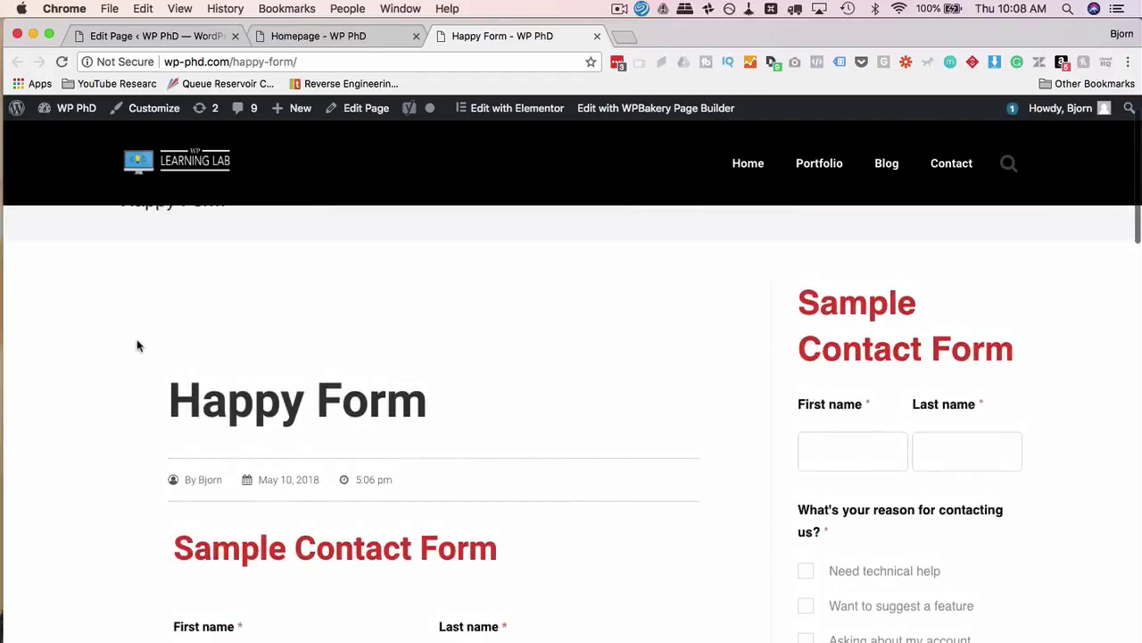
{"action": "scroll", "coordinate": [137, 345], "scroll_direction": "down", "scroll_amount": 10}
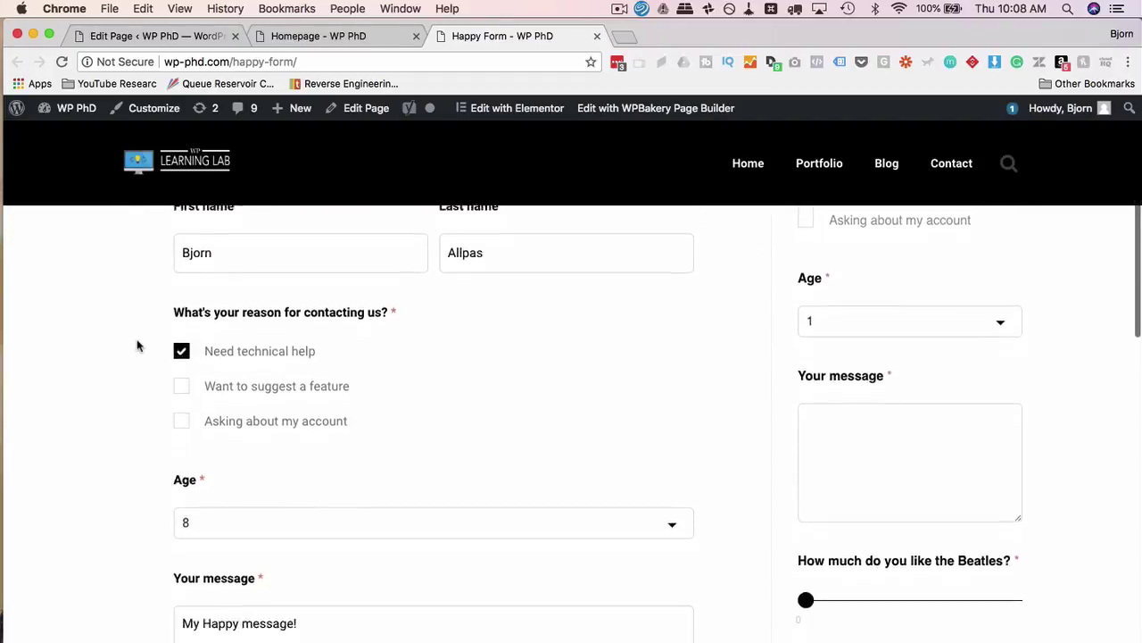
{"action": "left_click", "coordinate": [216, 303]}
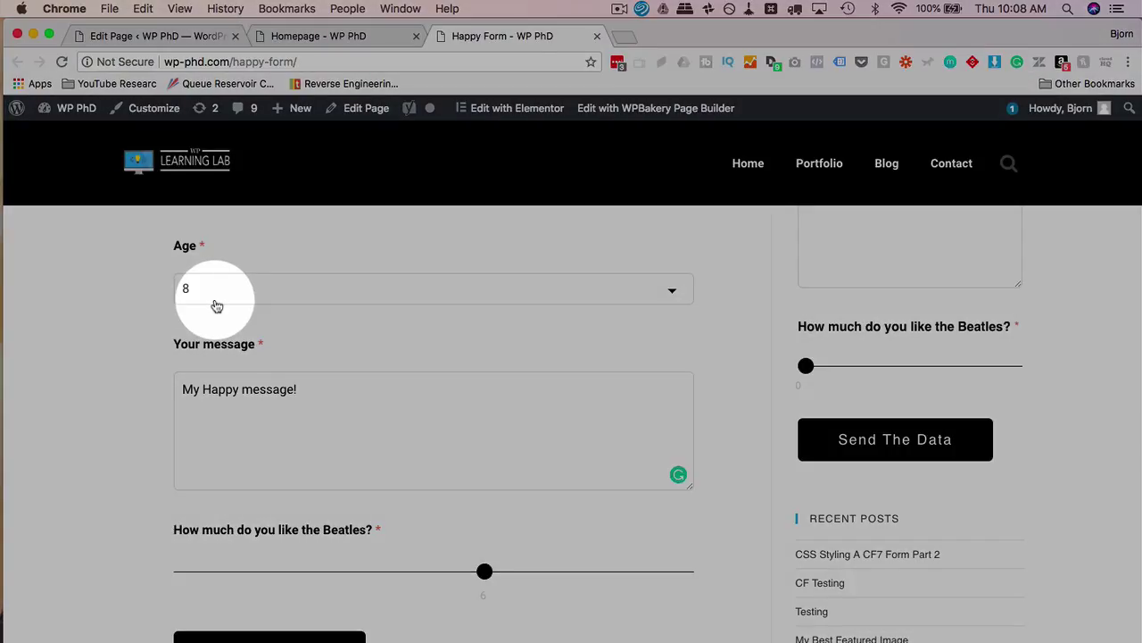
{"action": "scroll", "coordinate": [178, 348], "scroll_direction": "down", "scroll_amount": 2}
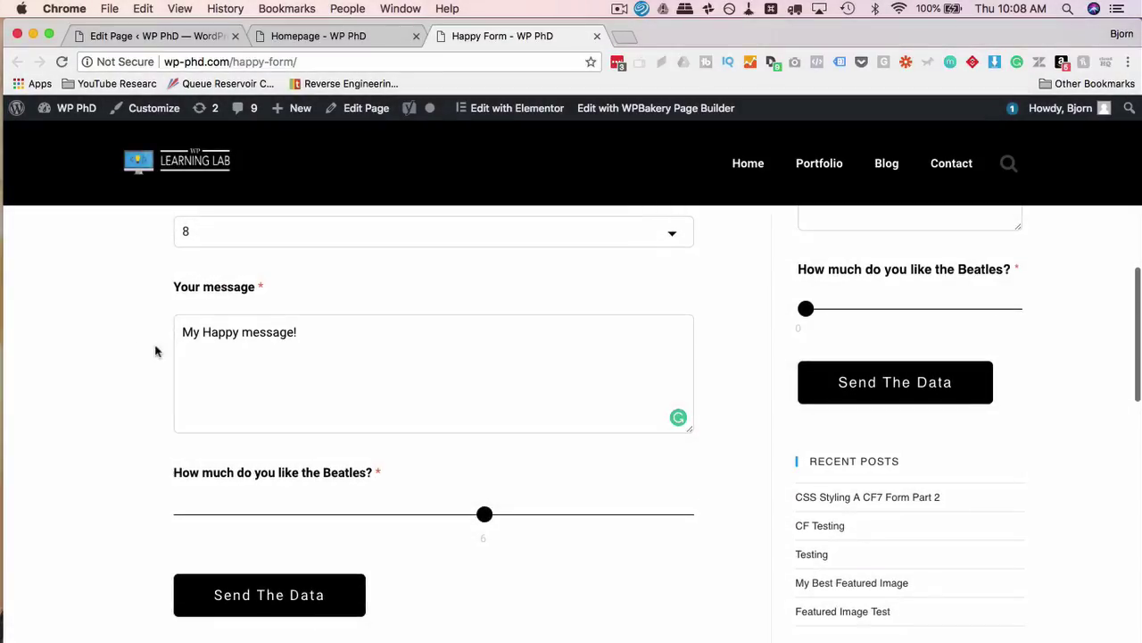
{"action": "left_click_drag", "start_coordinate": [183, 332], "coordinate": [339, 347]}
{"action": "scroll", "coordinate": [306, 390], "scroll_direction": "down", "scroll_amount": 2}
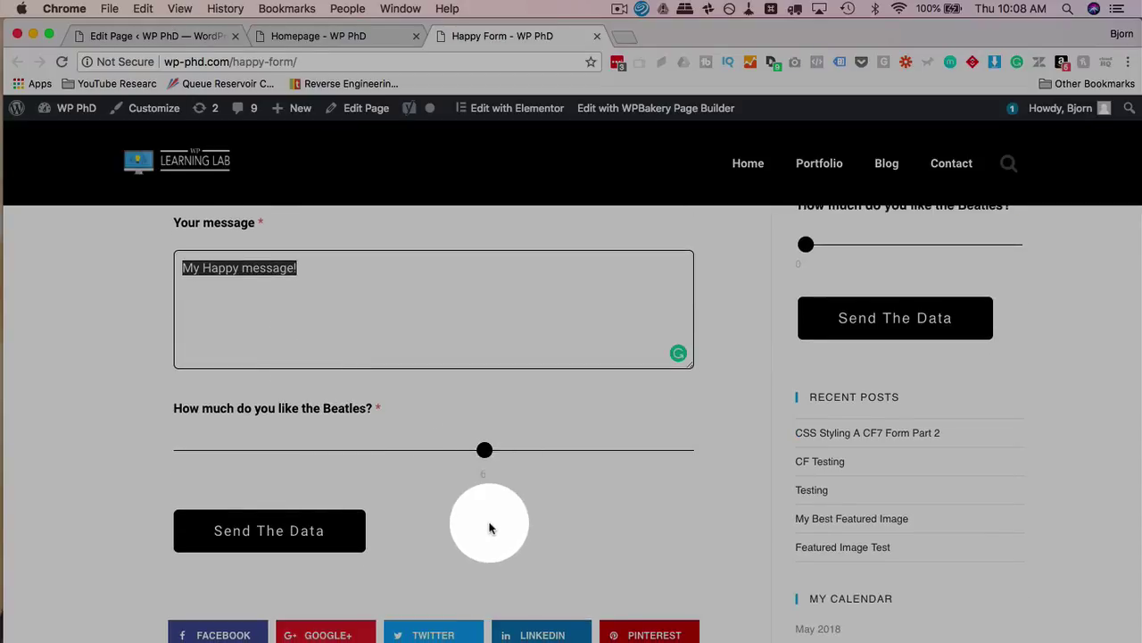
Send the completed contact form and scroll down to its success notice
{"action": "left_click", "coordinate": [328, 544]}
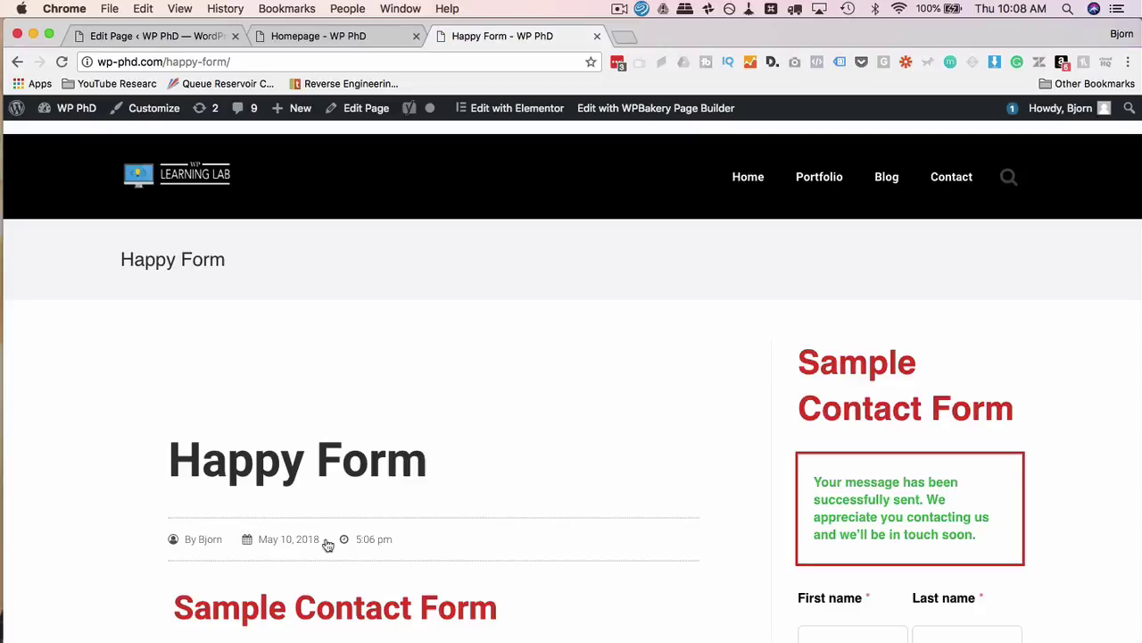
{"action": "scroll", "coordinate": [681, 417], "scroll_direction": "down", "scroll_amount": 3}
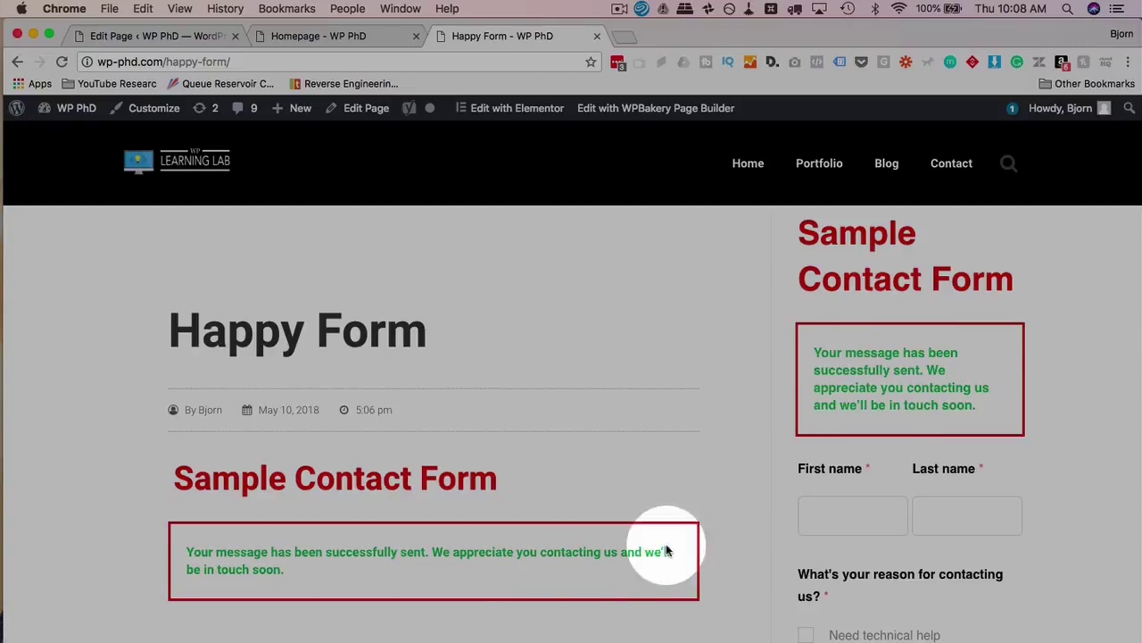
{"action": "scroll", "coordinate": [410, 566], "scroll_direction": "down", "scroll_amount": 1}
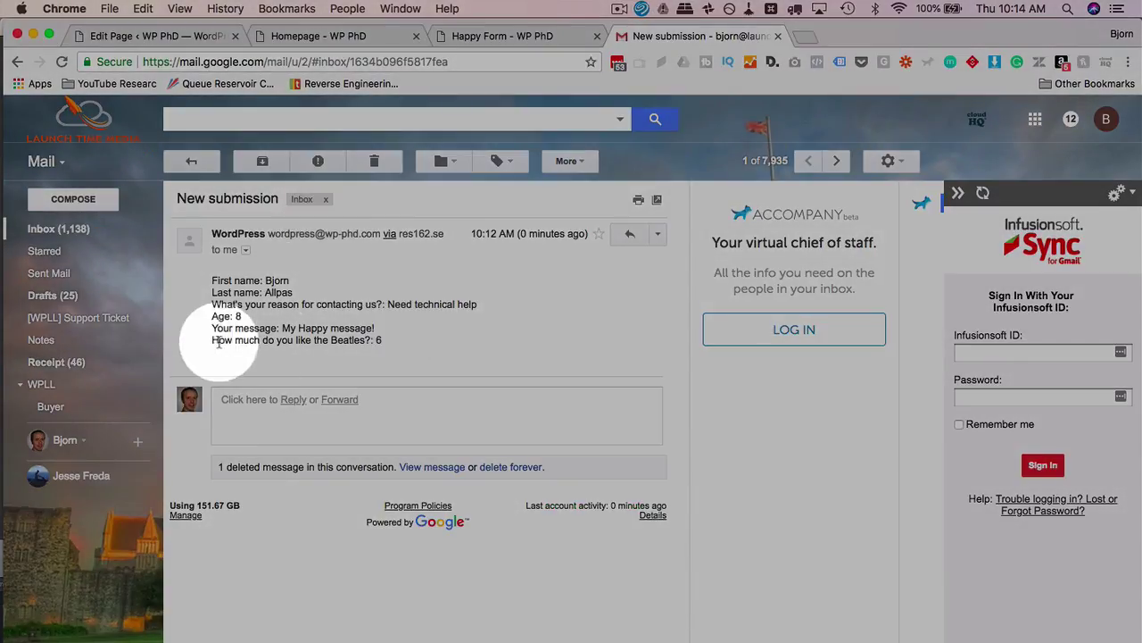
Go back to the admin tab and open HappyForms Messages listing the one Sample Contact Form submission
{"action": "left_click", "coordinate": [369, 38]}
{"action": "left_click", "coordinate": [156, 36]}
{"action": "mouse_move", "coordinate": [72, 455]}
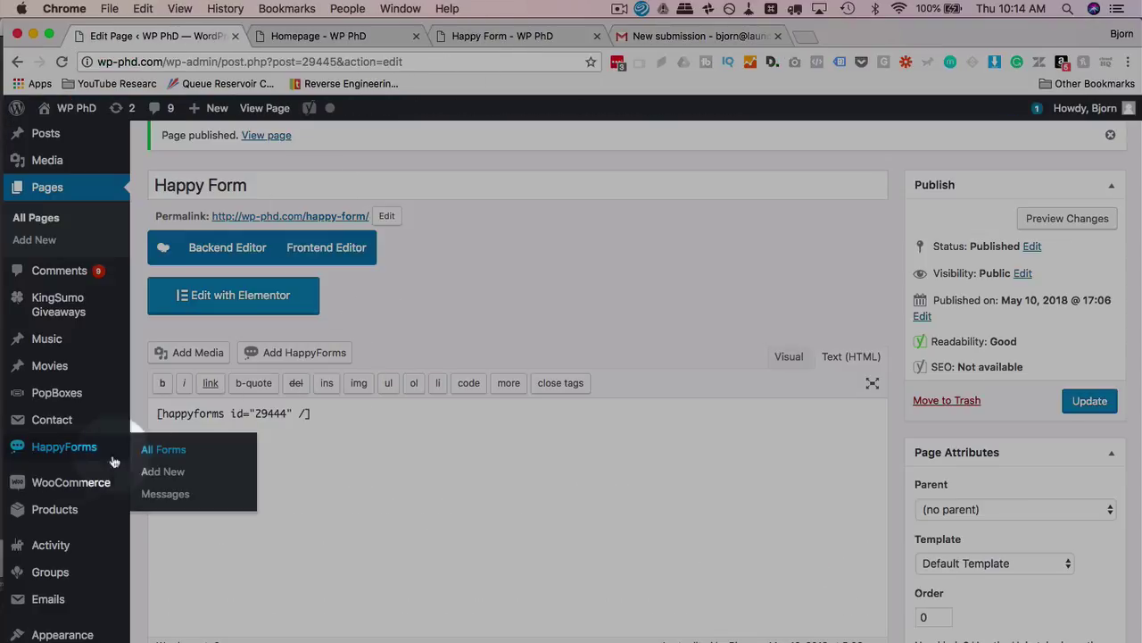
{"action": "scroll", "coordinate": [76, 470], "scroll_direction": "down", "scroll_amount": 5}
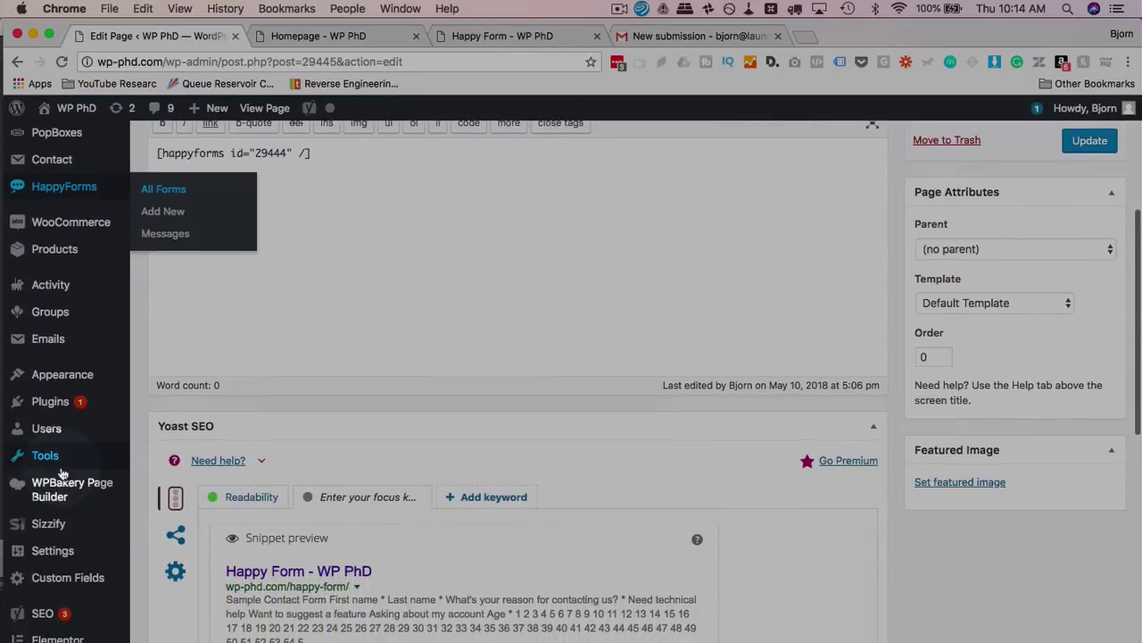
{"action": "scroll", "coordinate": [62, 473], "scroll_direction": "down", "scroll_amount": 4}
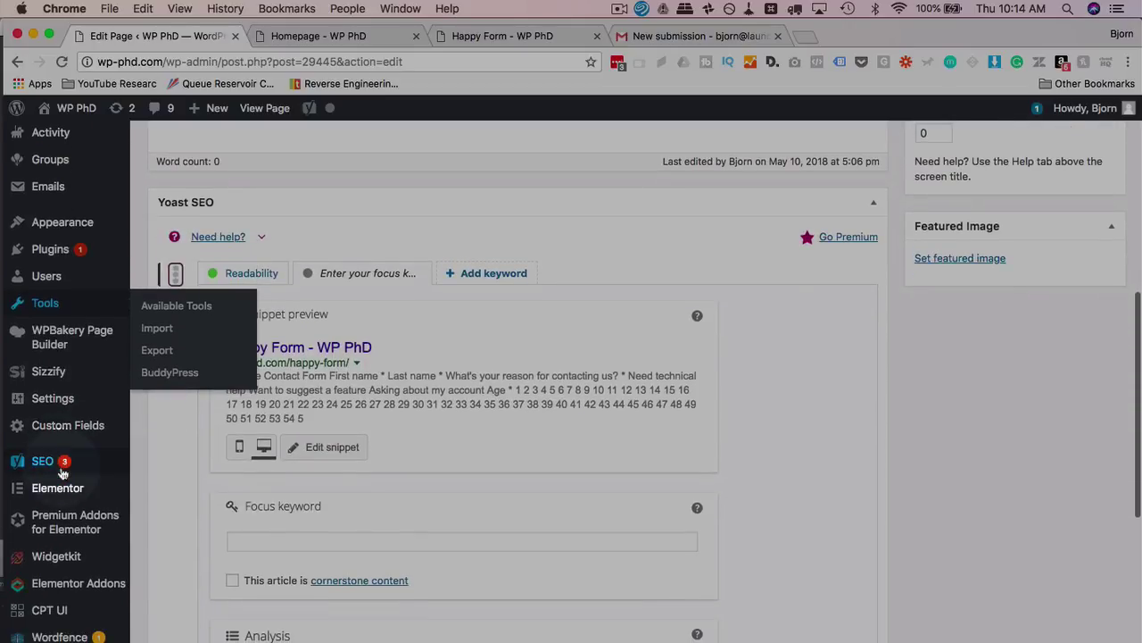
{"action": "scroll", "coordinate": [62, 509], "scroll_direction": "up", "scroll_amount": 3}
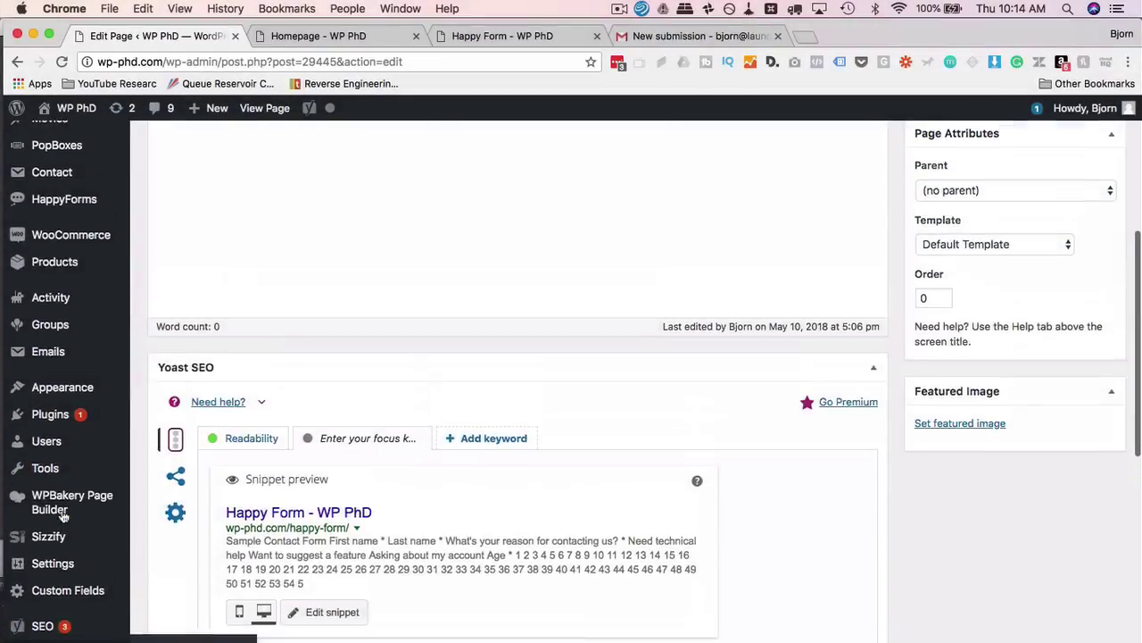
{"action": "scroll", "coordinate": [67, 510], "scroll_direction": "up", "scroll_amount": 2}
{"action": "mouse_move", "coordinate": [89, 306]}
{"action": "left_click", "coordinate": [170, 362]}
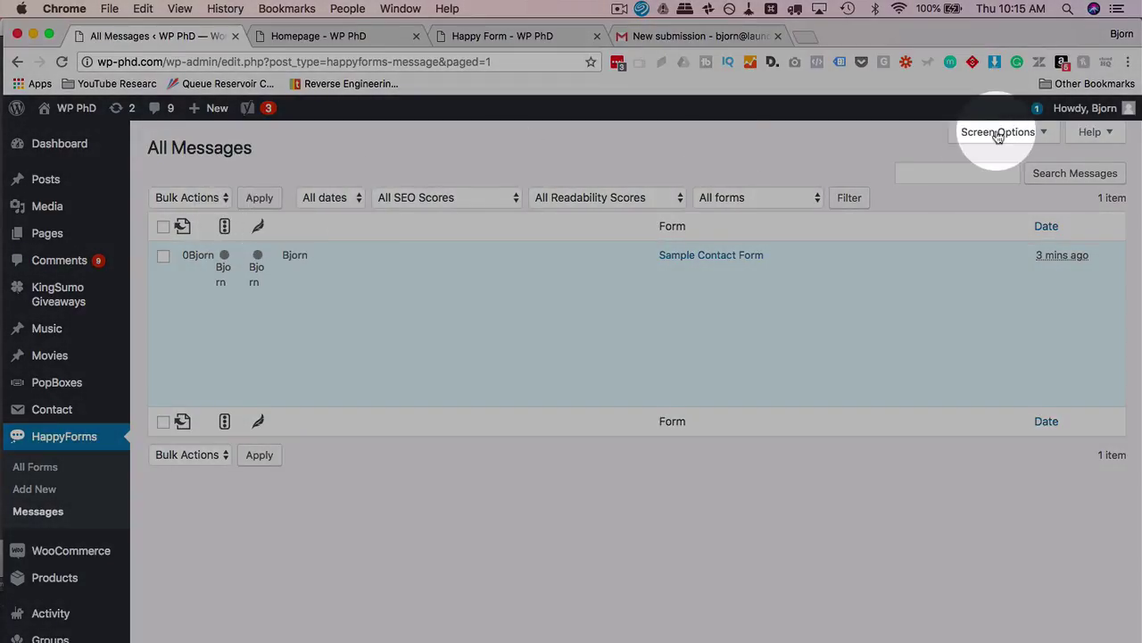
{"action": "left_click", "coordinate": [997, 132]}
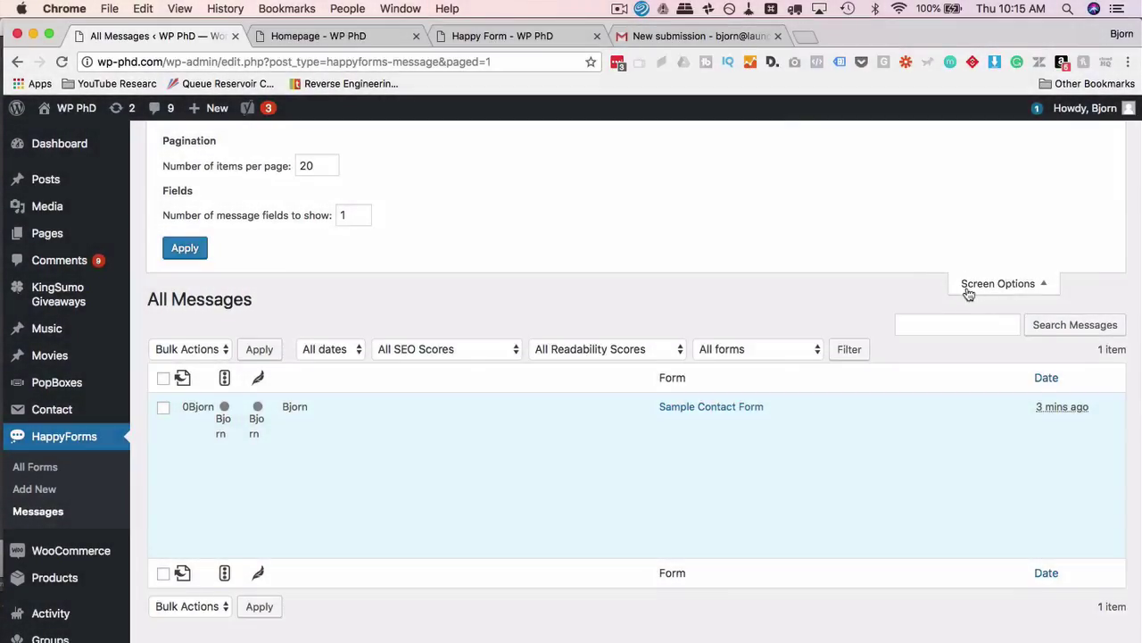
{"action": "left_click", "coordinate": [967, 287]}
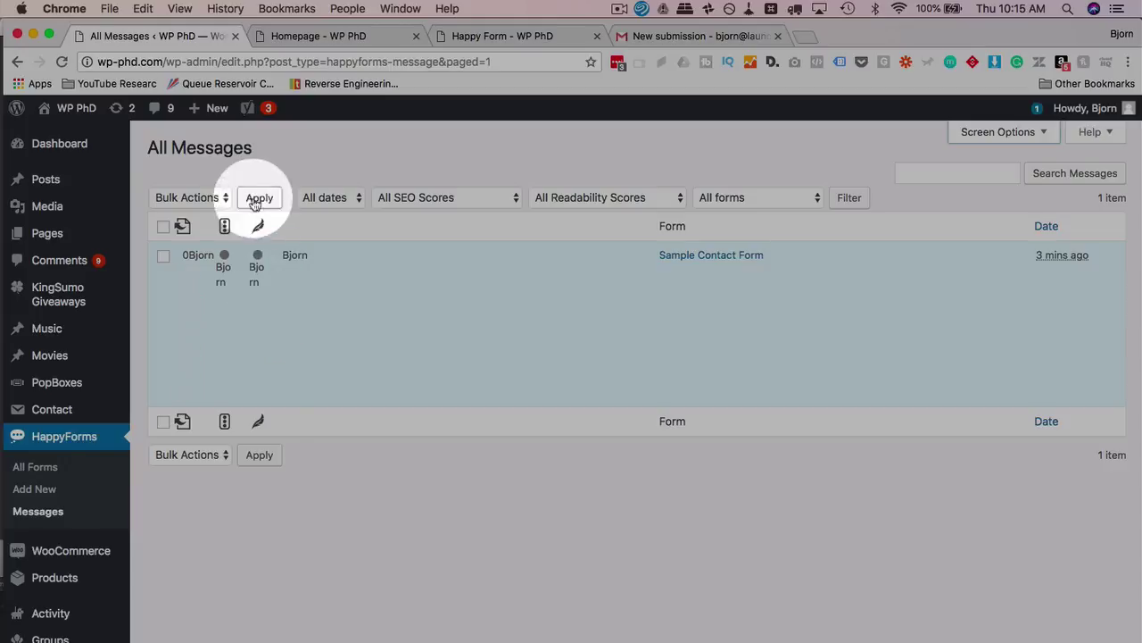
{"action": "mouse_move", "coordinate": [225, 373]}
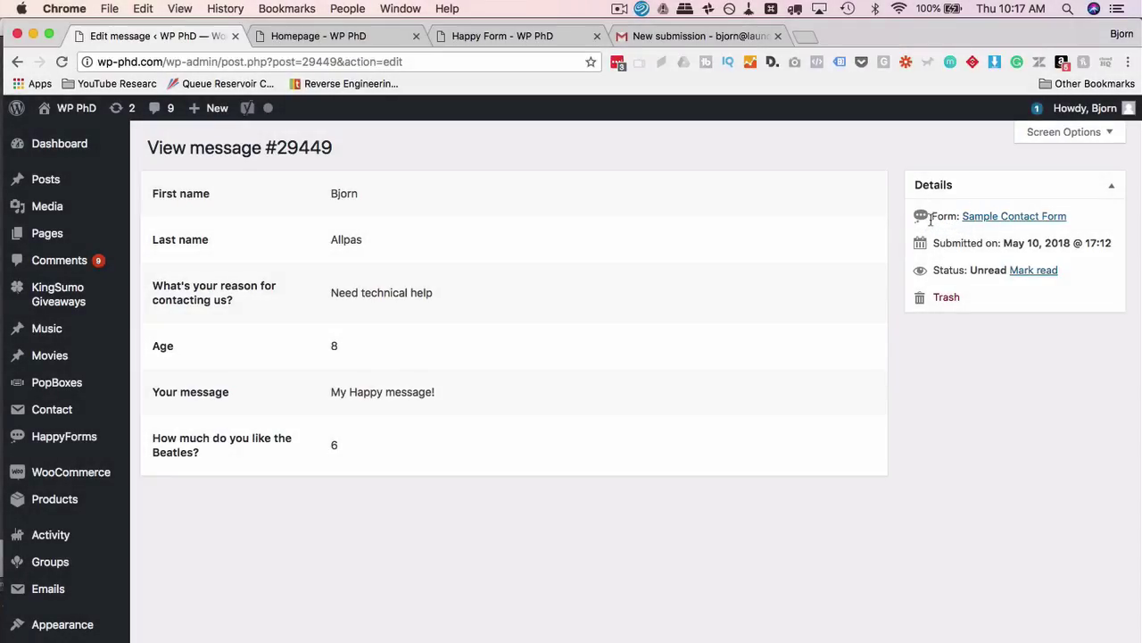
{"action": "left_click_drag", "start_coordinate": [931, 219], "coordinate": [1068, 218]}
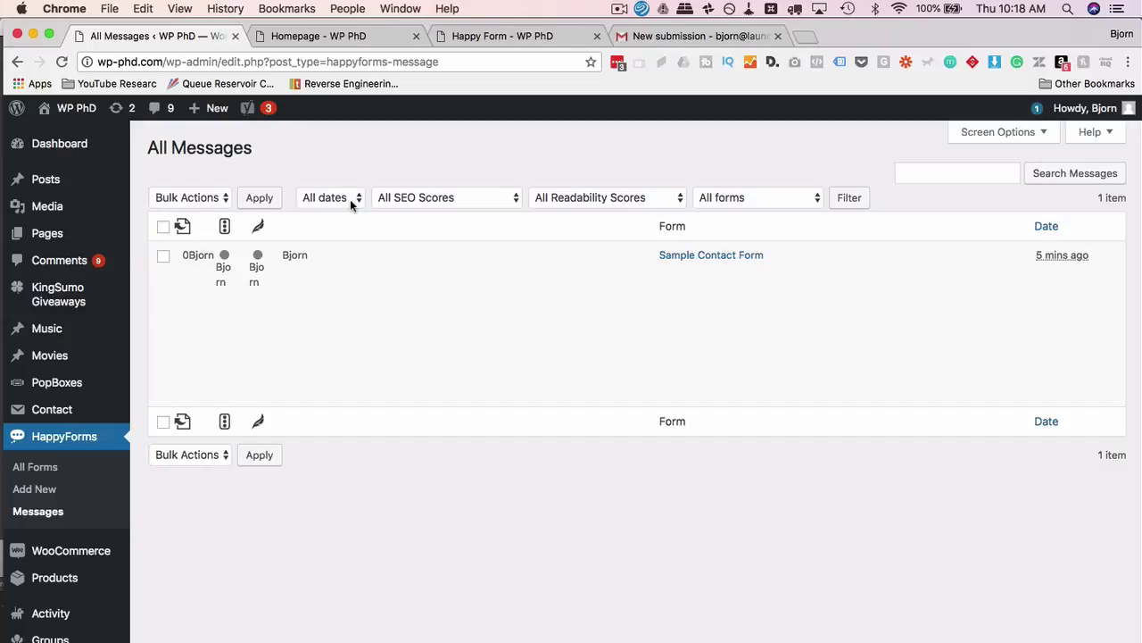
{"action": "left_click", "coordinate": [327, 198]}
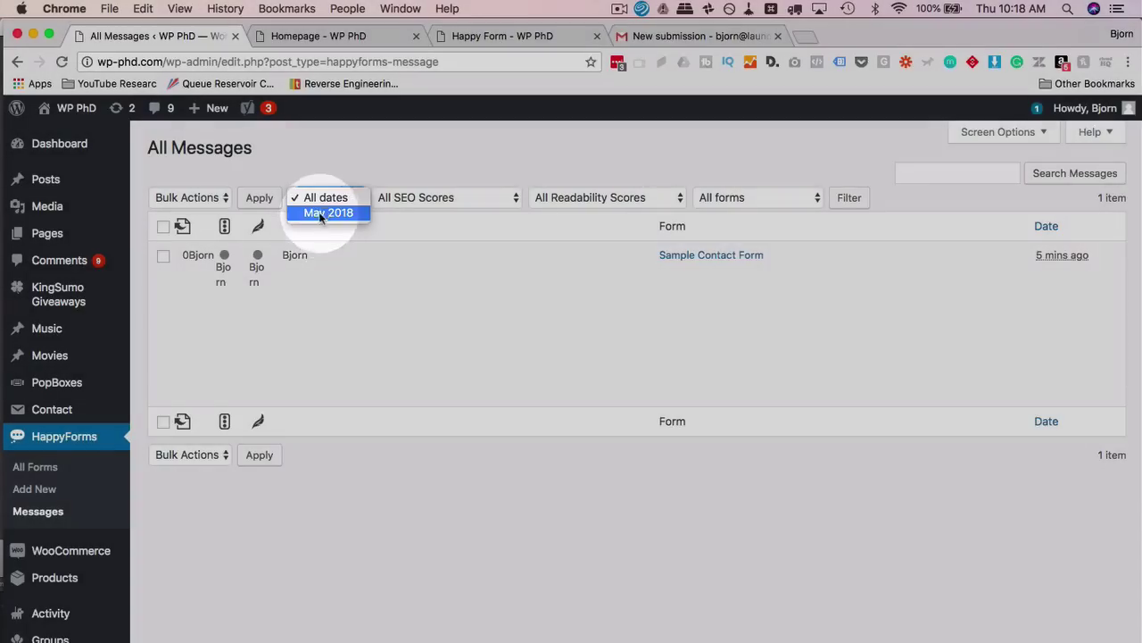
{"action": "left_click", "coordinate": [799, 200]}
{"action": "left_click", "coordinate": [745, 174]}
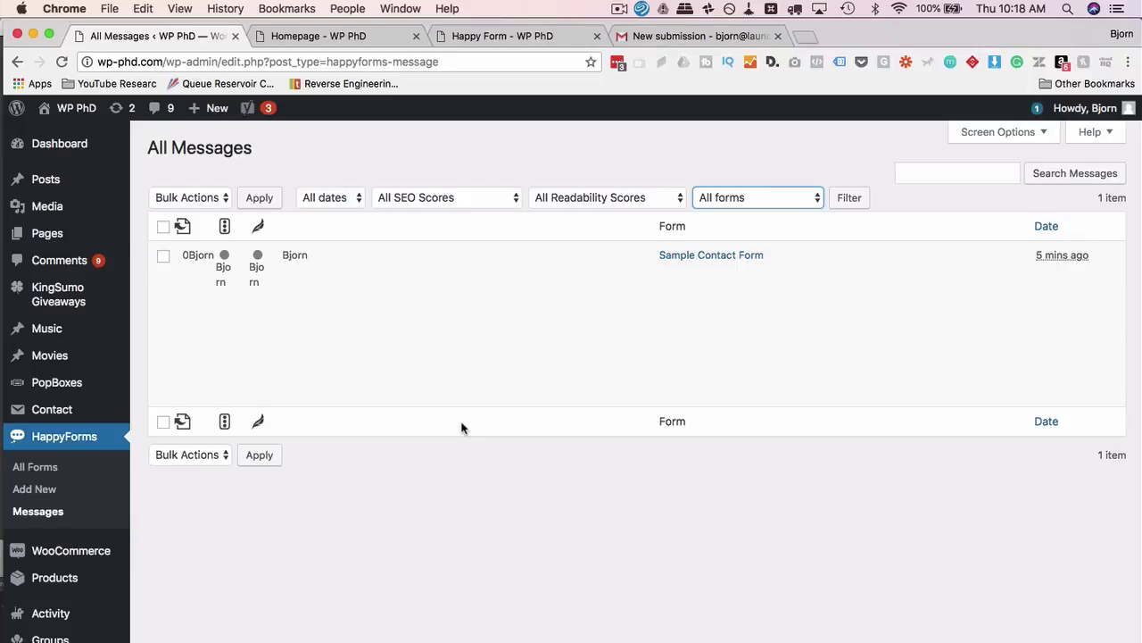
{"action": "left_click", "coordinate": [339, 204]}
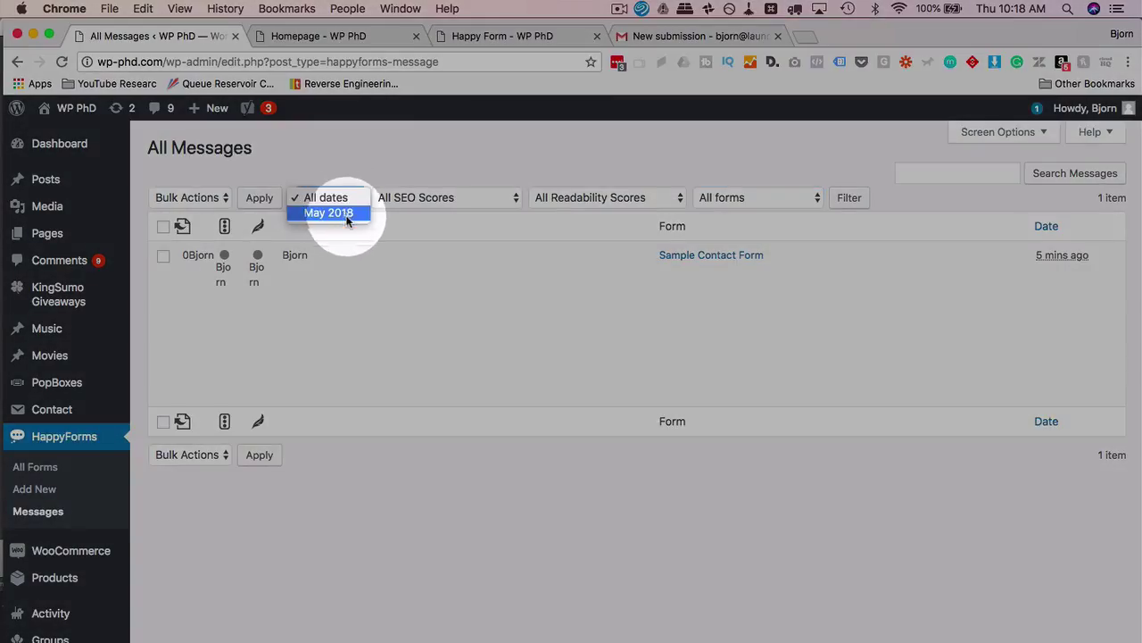
{"action": "left_click", "coordinate": [803, 189]}
{"action": "left_click", "coordinate": [790, 196]}
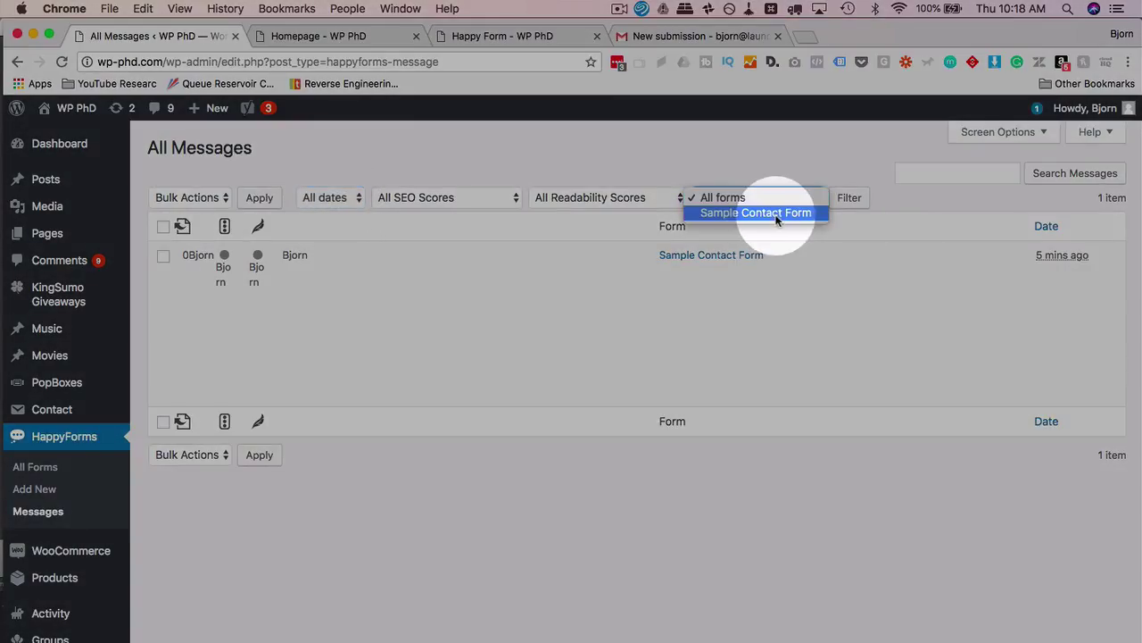
{"action": "left_click", "coordinate": [622, 253]}
{"action": "left_click", "coordinate": [433, 197]}
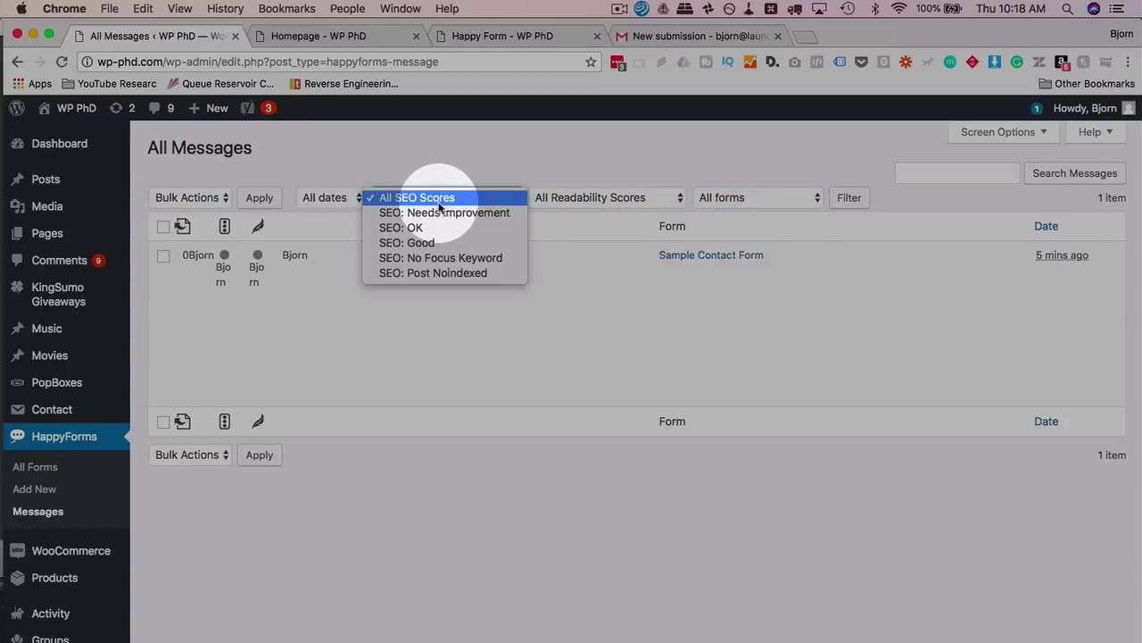
{"action": "left_click", "coordinate": [586, 200]}
{"action": "left_click", "coordinate": [591, 199]}
{"action": "left_click", "coordinate": [574, 163]}
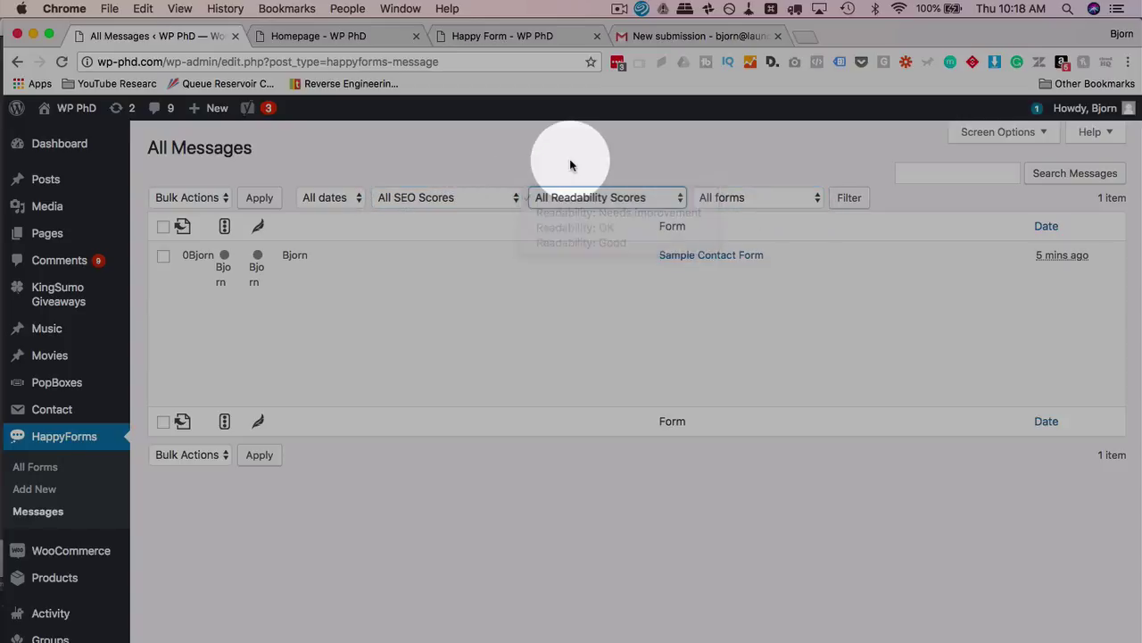
{"action": "left_click", "coordinate": [482, 201]}
{"action": "left_click", "coordinate": [458, 169]}
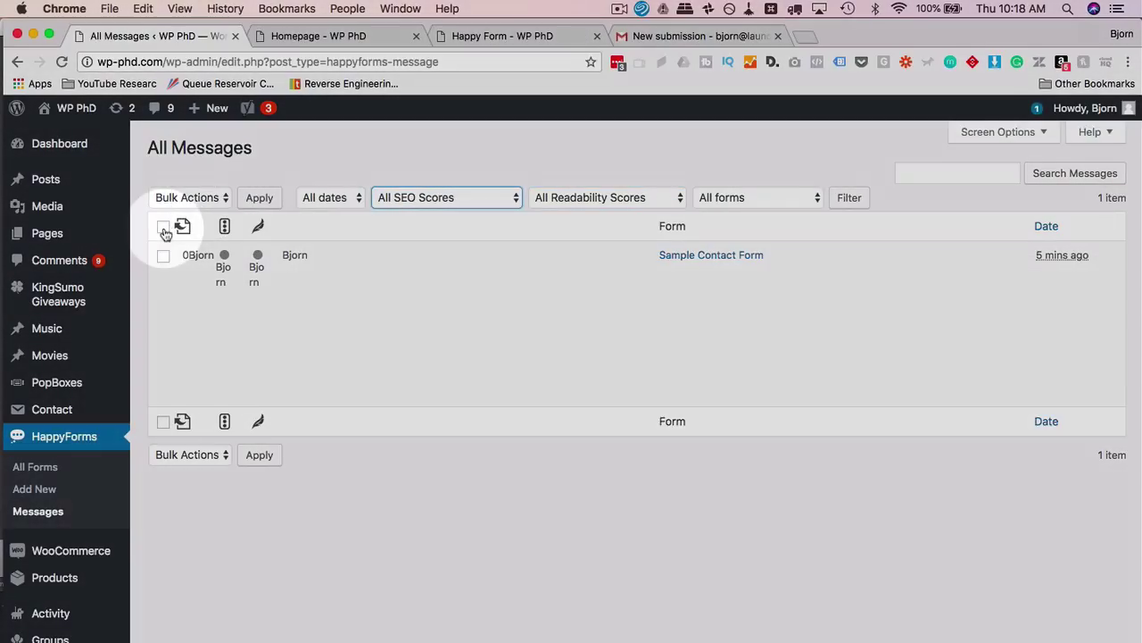
{"action": "left_click", "coordinate": [164, 228]}
{"action": "left_click", "coordinate": [200, 198]}
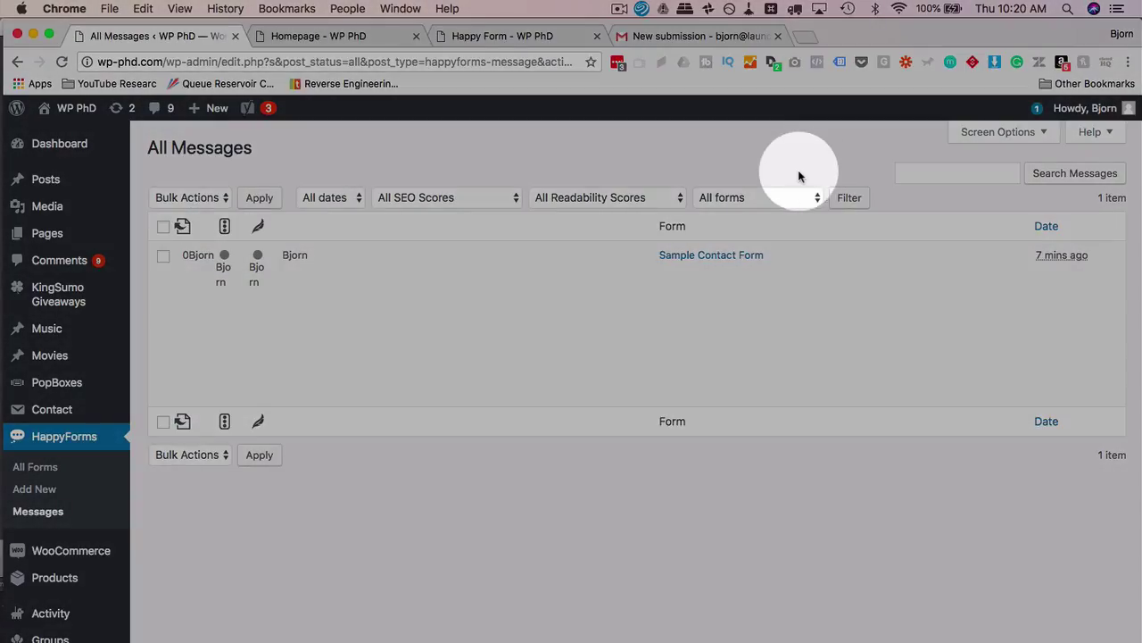
Filter the messages list to Sample Contact Form
{"action": "left_click", "coordinate": [786, 198]}
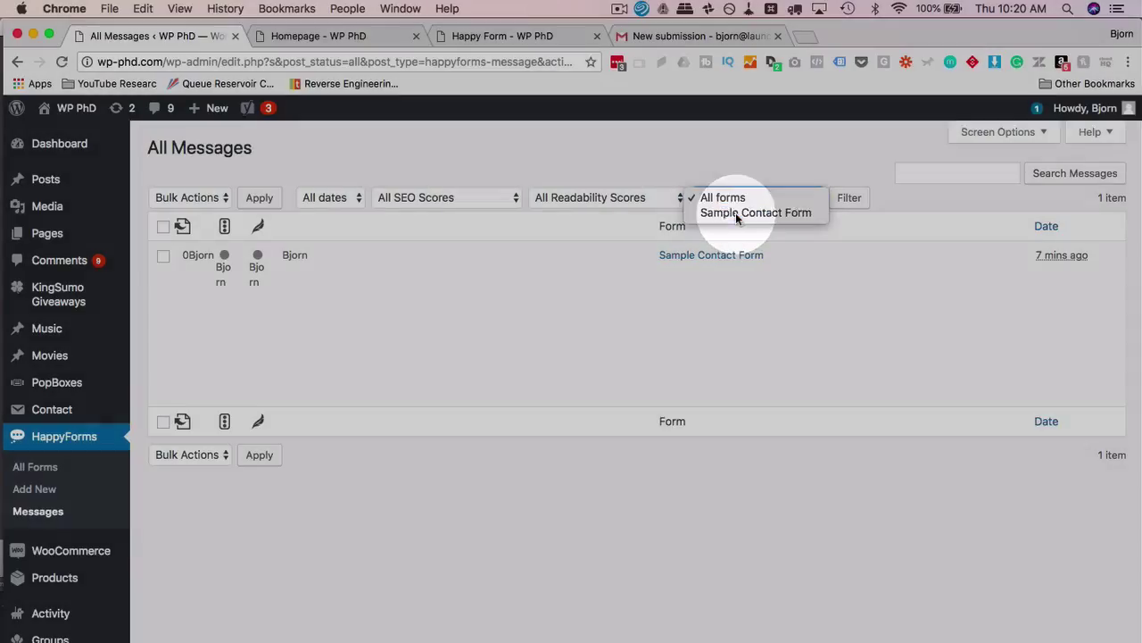
{"action": "left_click", "coordinate": [735, 213]}
{"action": "left_click", "coordinate": [849, 198]}
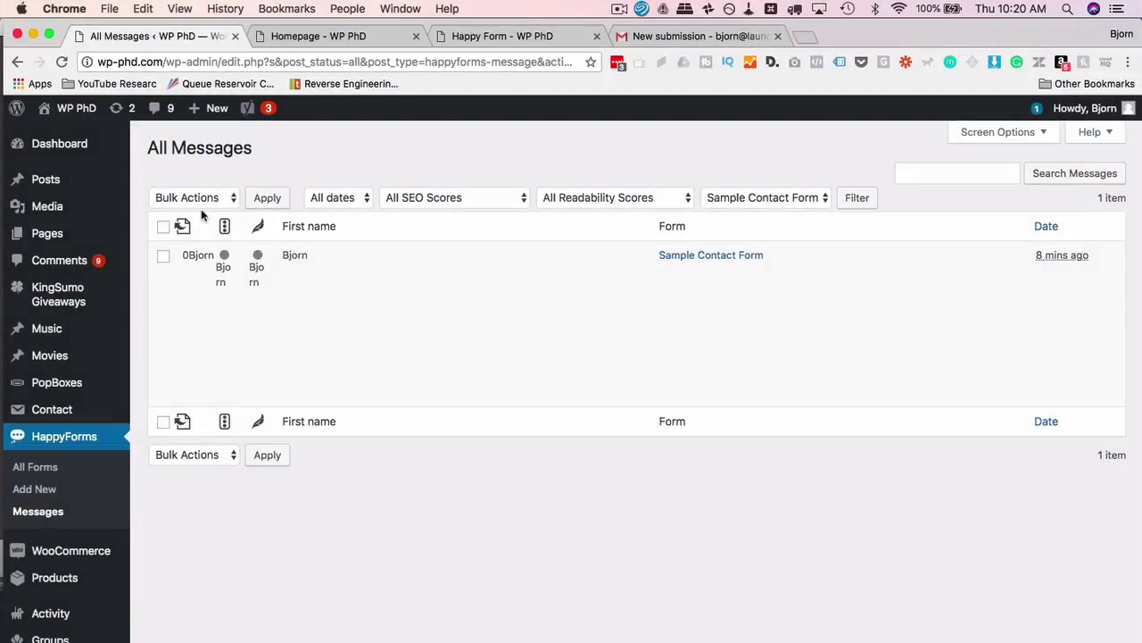
Select all the filtered messages and apply the Export to CSV bulk action
{"action": "left_click", "coordinate": [165, 228]}
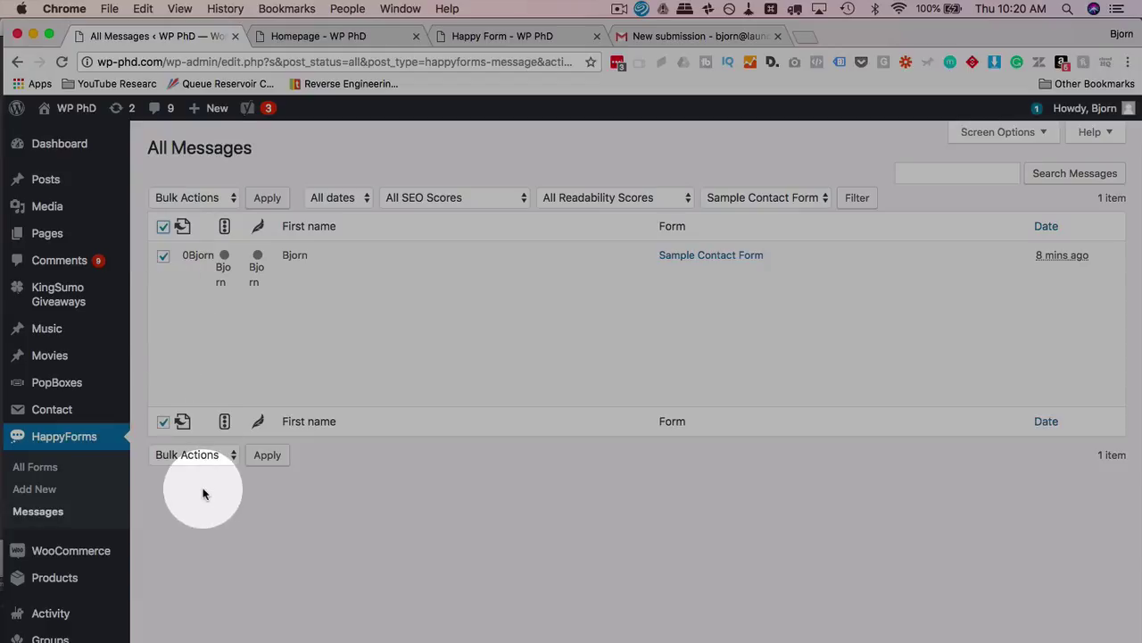
{"action": "mouse_move", "coordinate": [187, 366]}
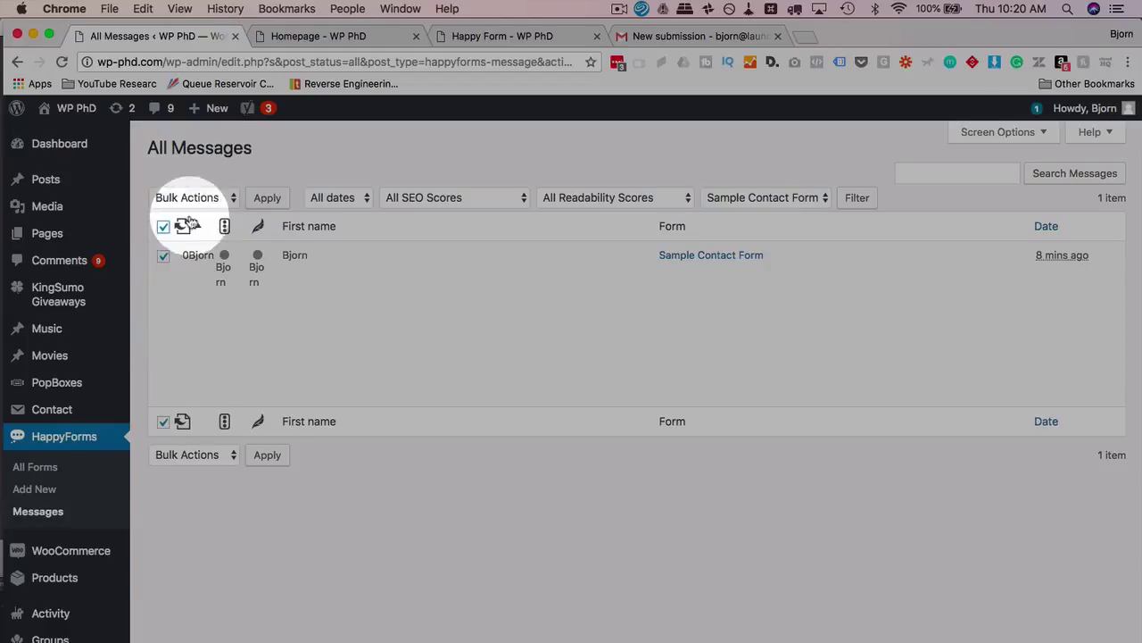
{"action": "left_click", "coordinate": [225, 200]}
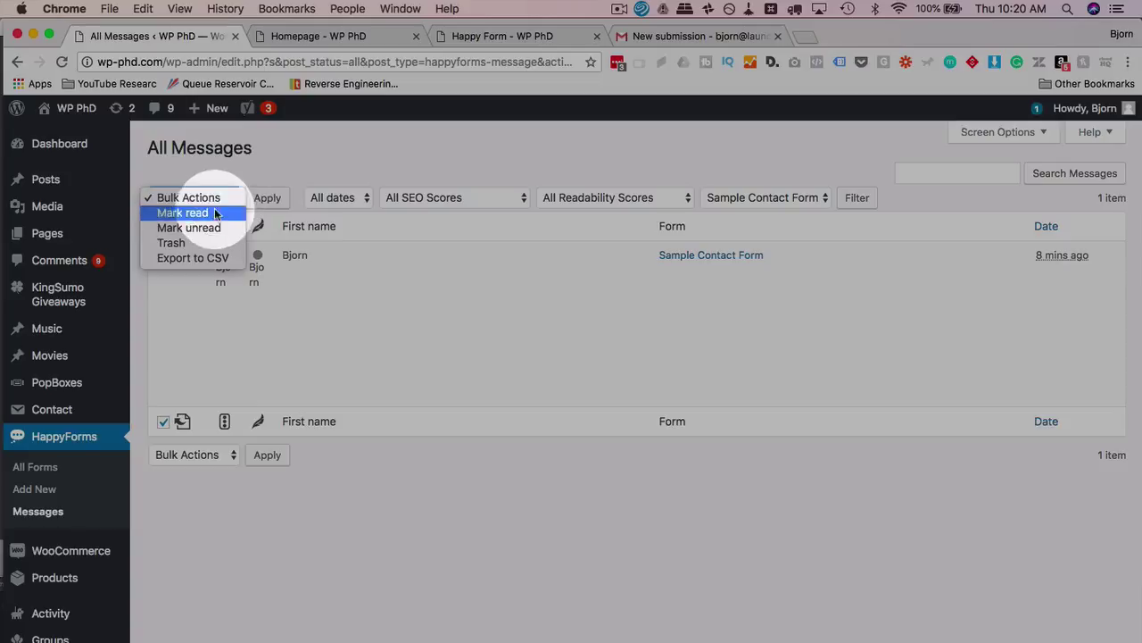
{"action": "left_click", "coordinate": [178, 259]}
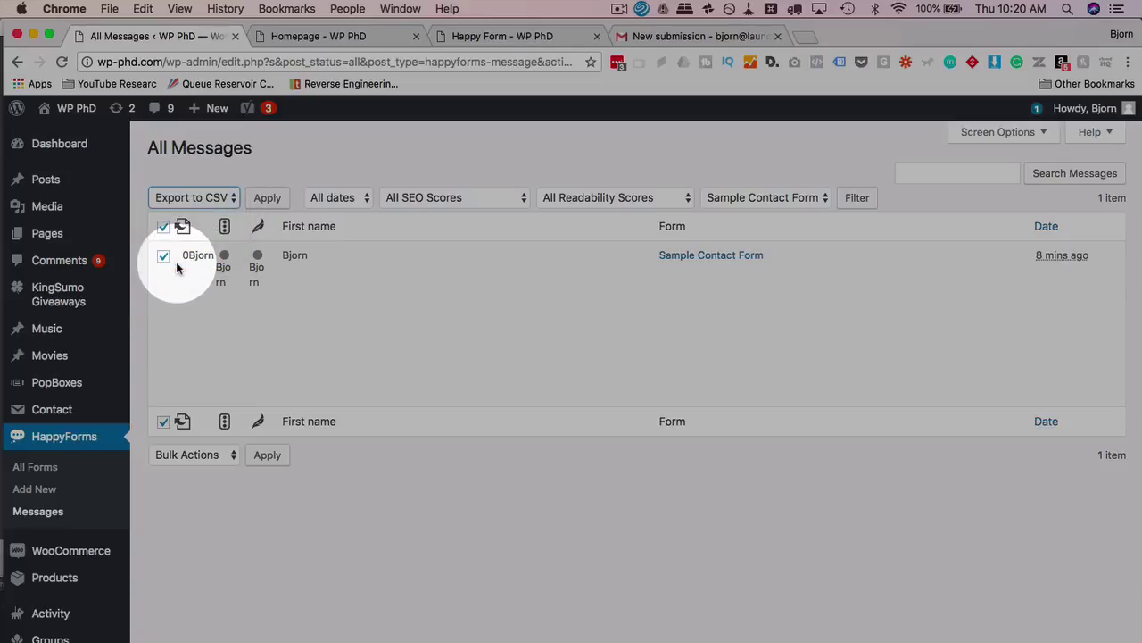
{"action": "left_click", "coordinate": [267, 197]}
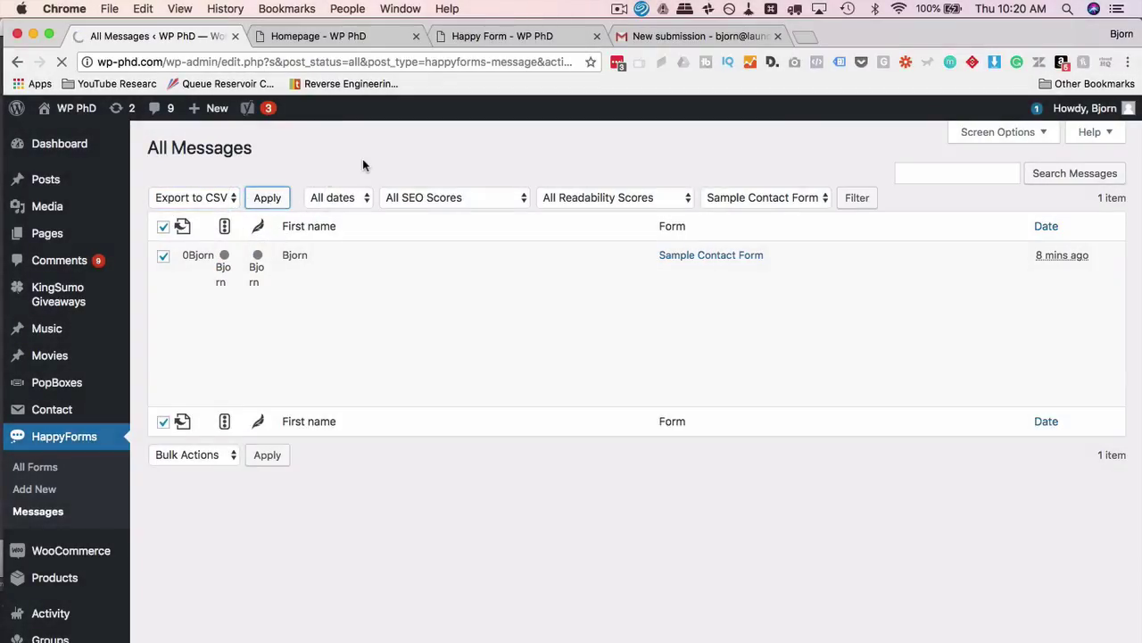